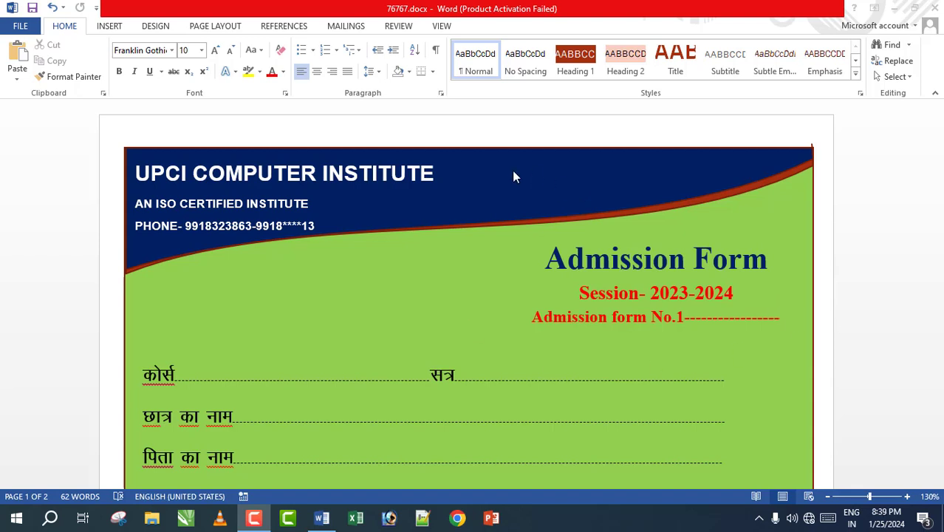
Review the wavy header picture in the existing admission form window
left_click(464, 170)
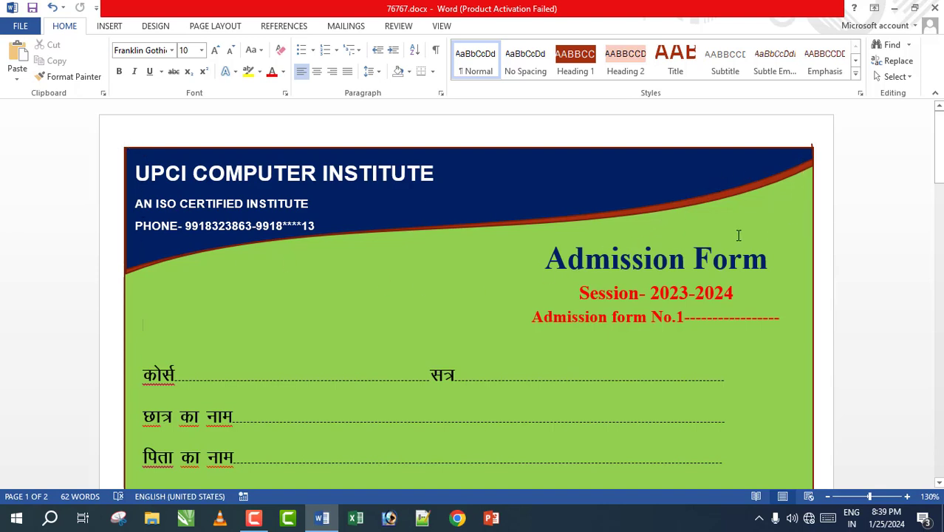
left_click(371, 311)
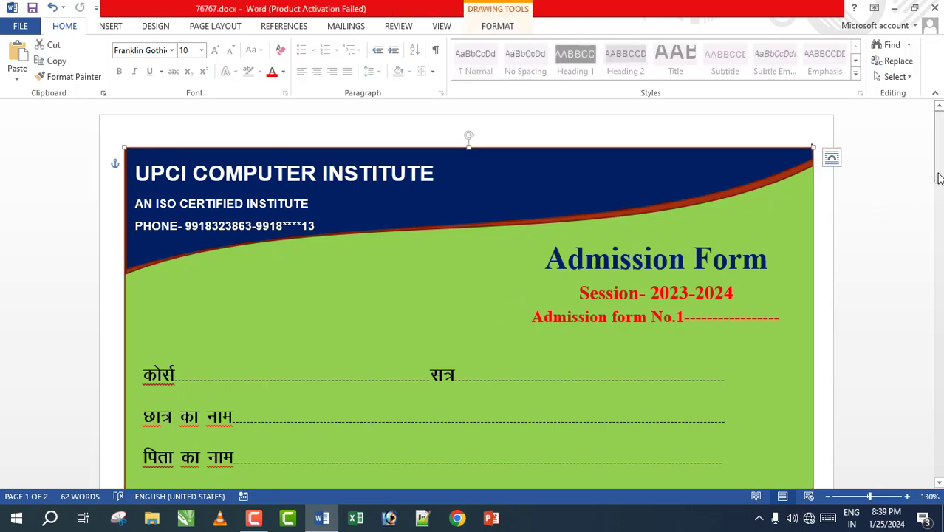
left_click_drag(938, 179, 940, 253)
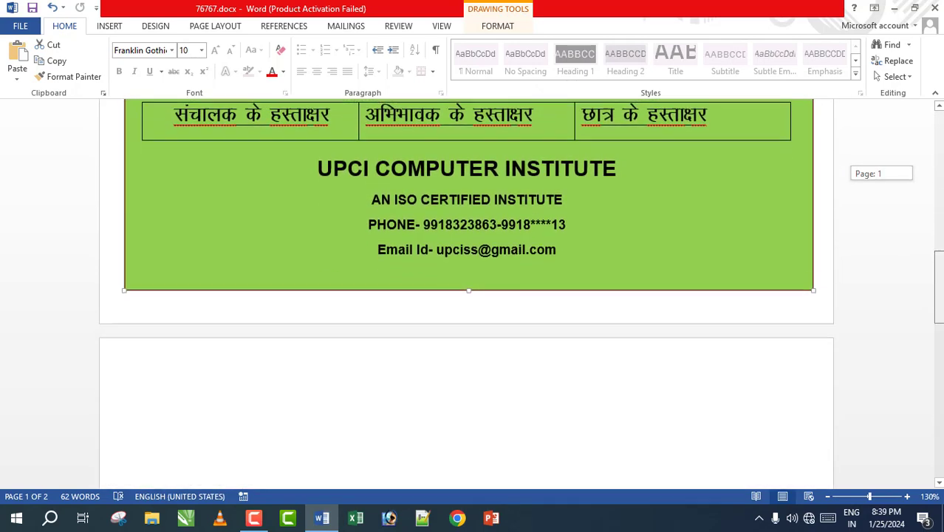
mouse_move(940, 253)
left_mouse_down()
mouse_move(940, 285)
mouse_move(940, 182)
left_mouse_up()
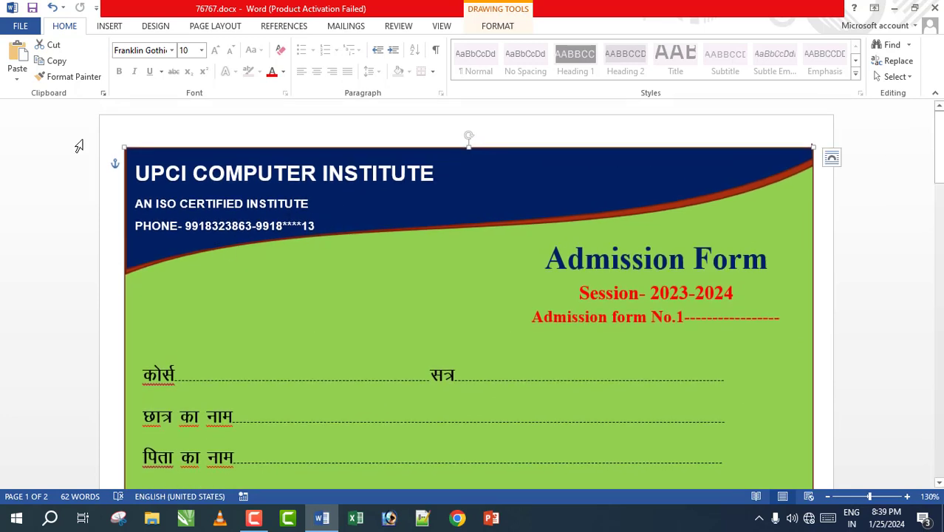
Create a new blank Word document
left_click(20, 27)
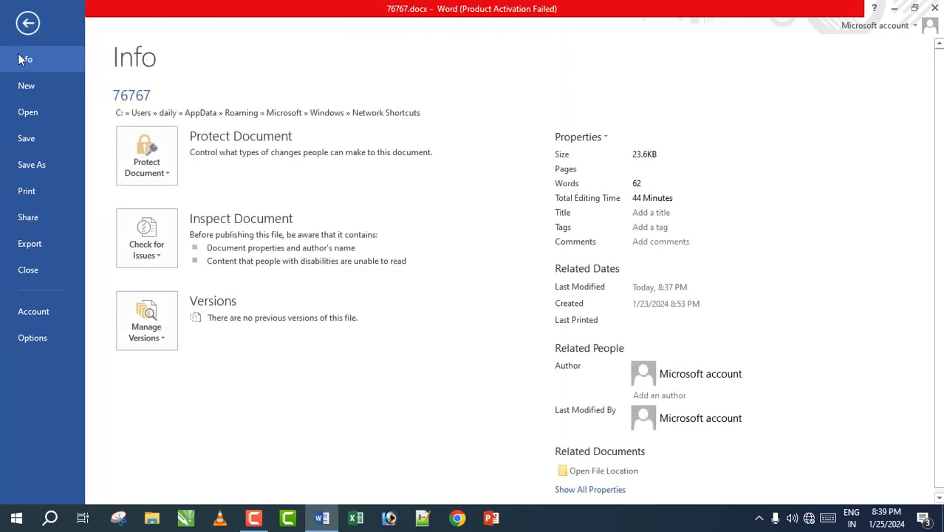
left_click(27, 88)
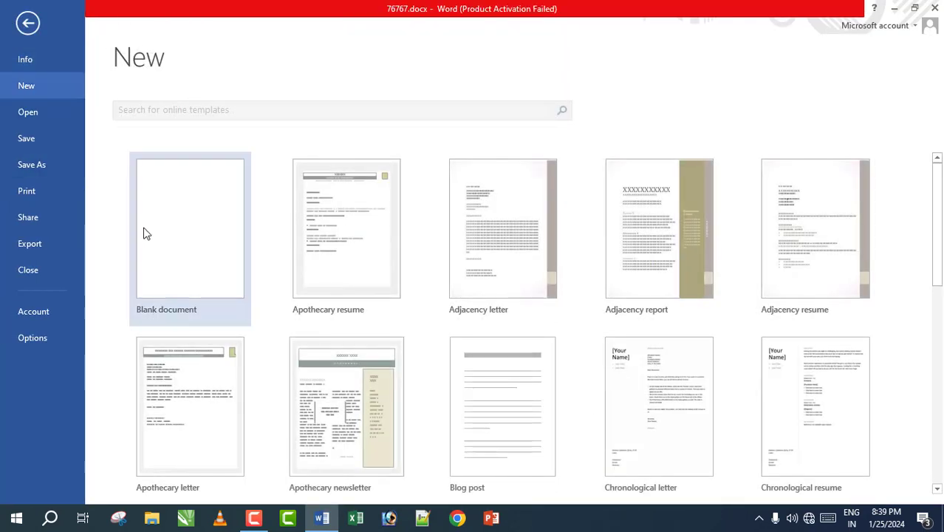
left_click(171, 244)
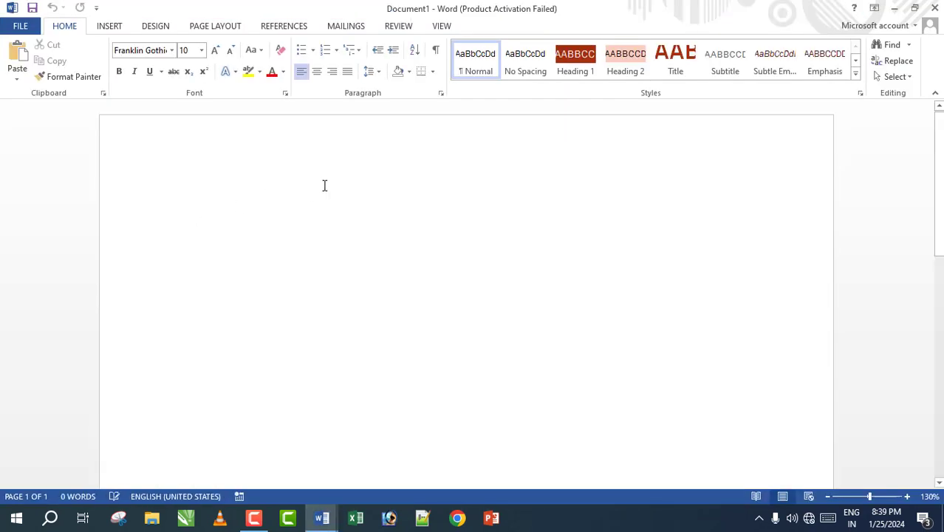
Set the page size to A4 with Narrow margins
left_click(218, 26)
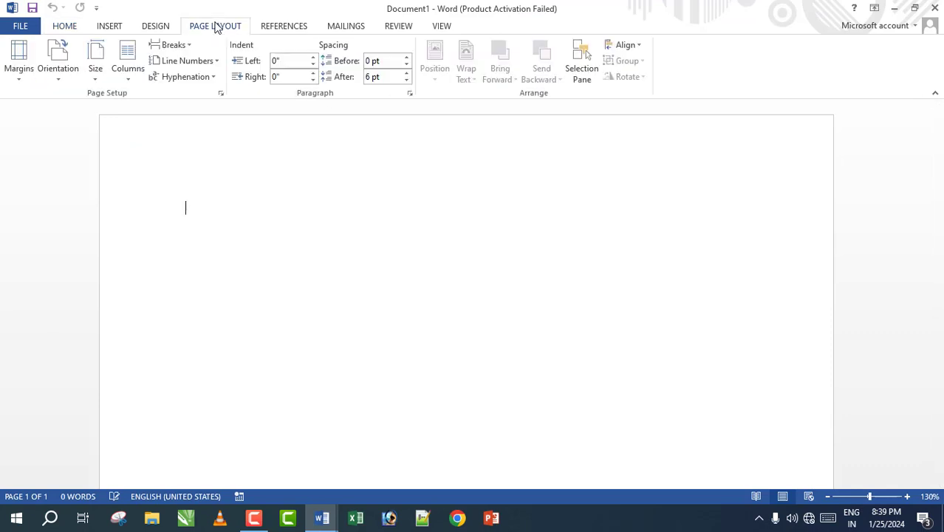
left_click(100, 78)
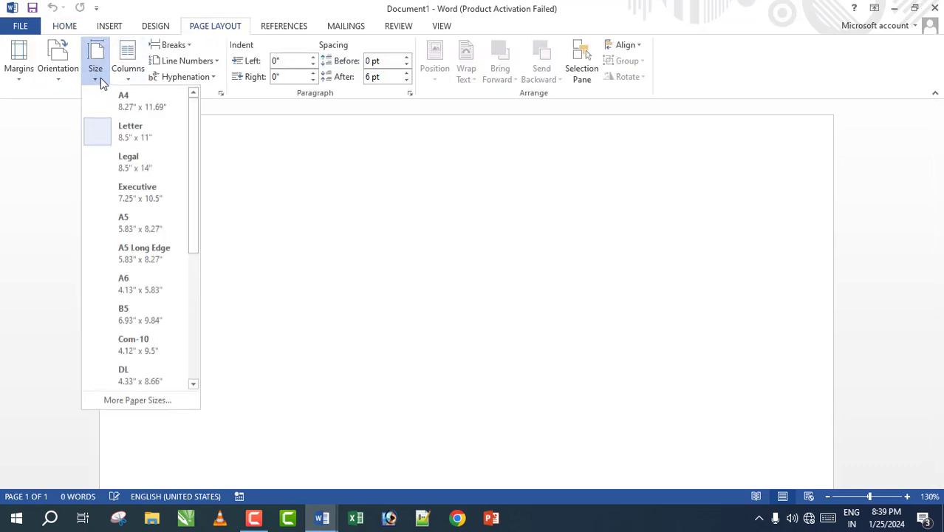
left_click(136, 100)
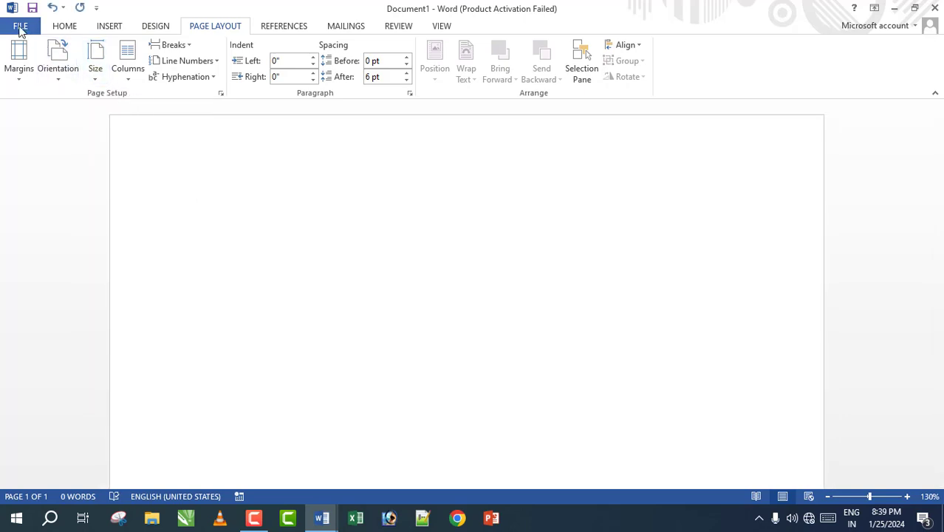
left_click(28, 79)
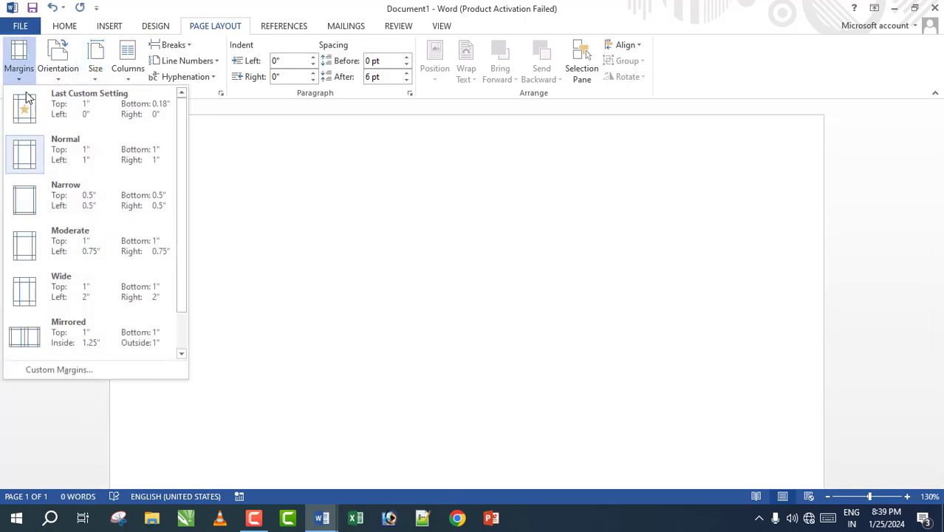
left_click(62, 204)
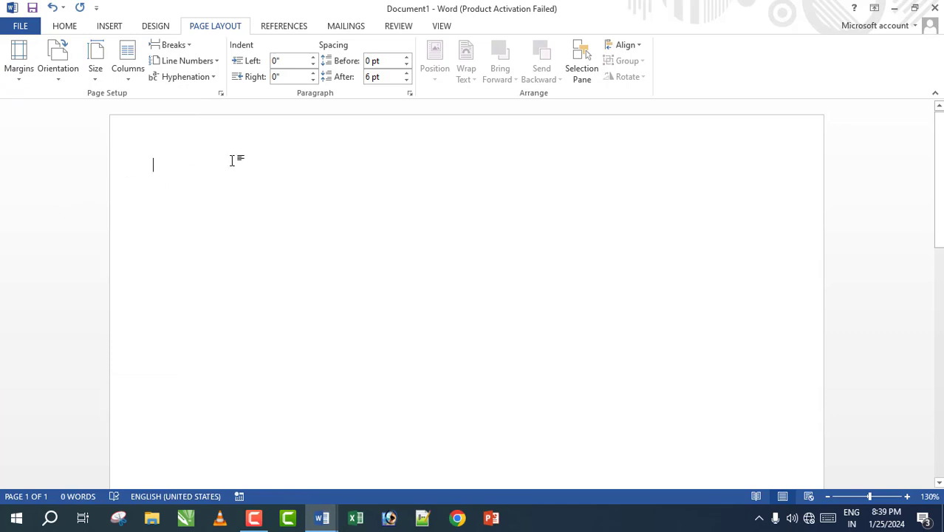
Show the rulers and apply a Box border to the paragraph
left_click(441, 26)
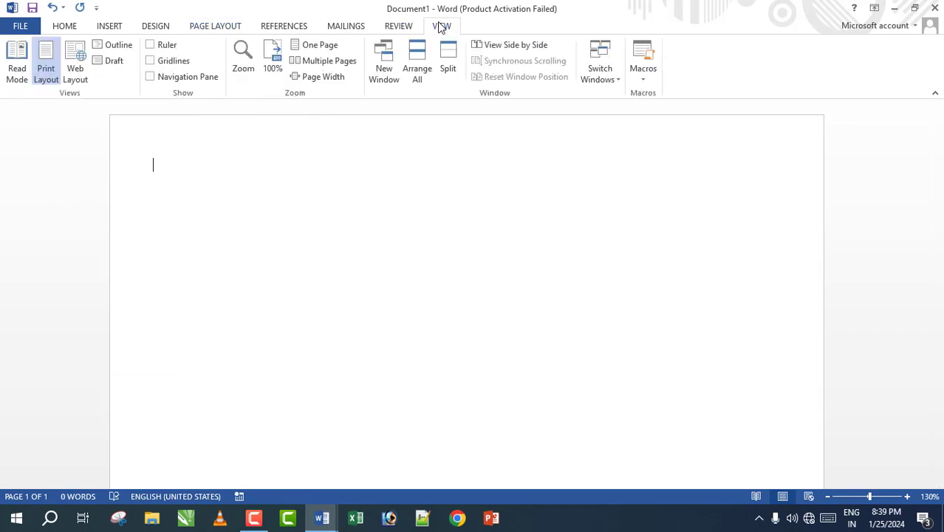
left_click(150, 45)
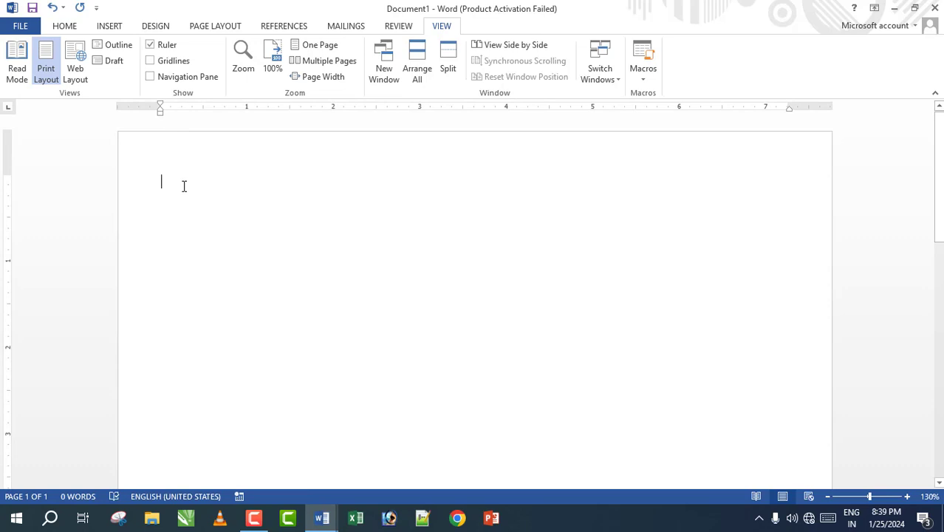
left_click(63, 27)
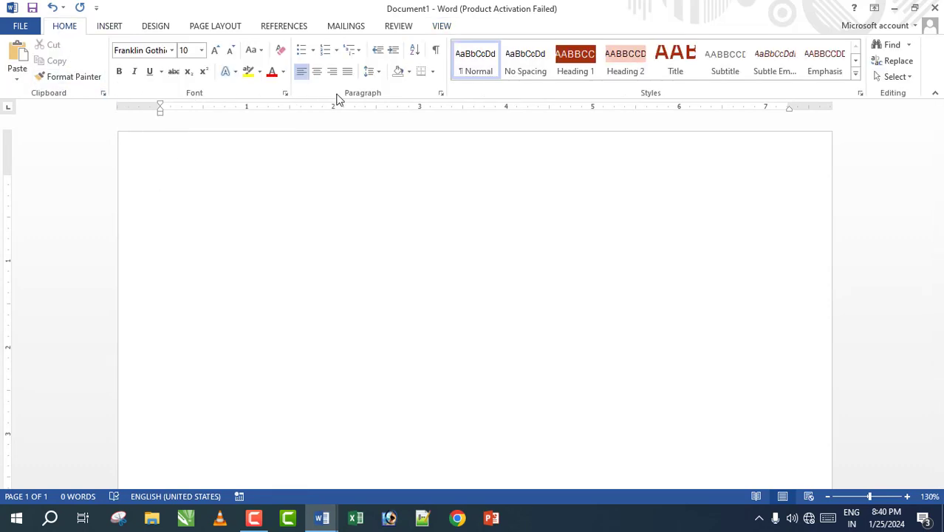
left_click(432, 72)
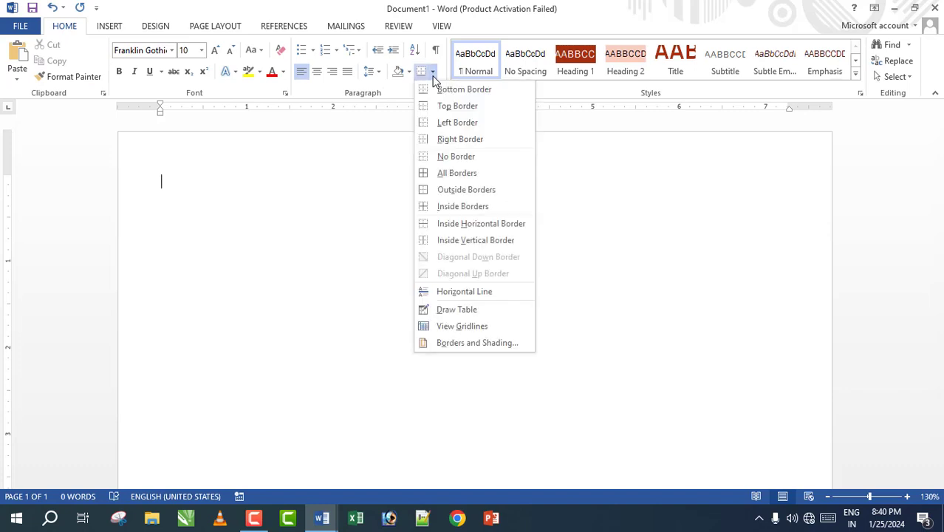
left_click(466, 344)
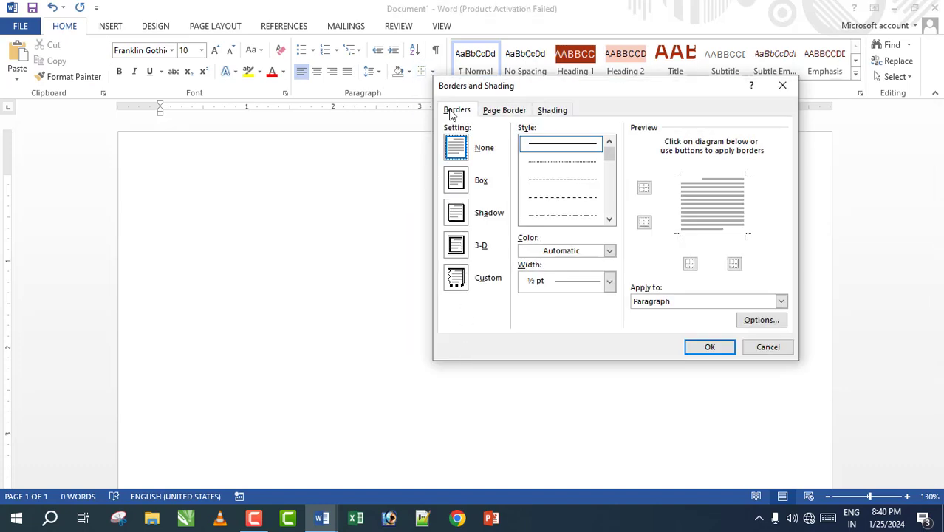
left_click(457, 183)
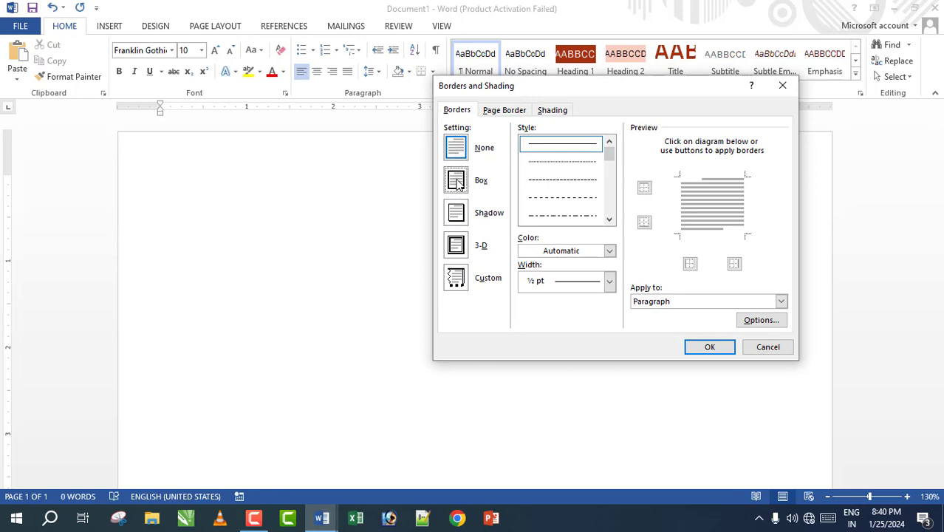
left_click(584, 158)
left_click(571, 144)
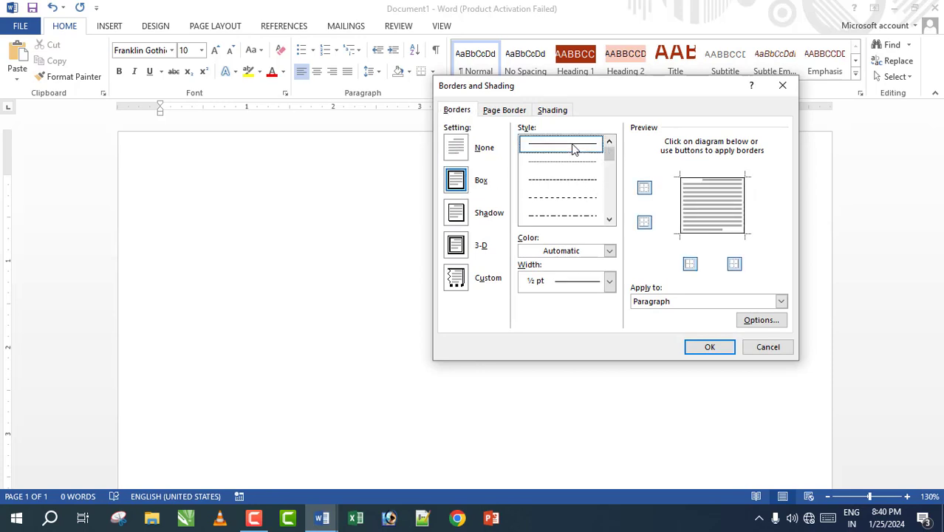
left_click(690, 347)
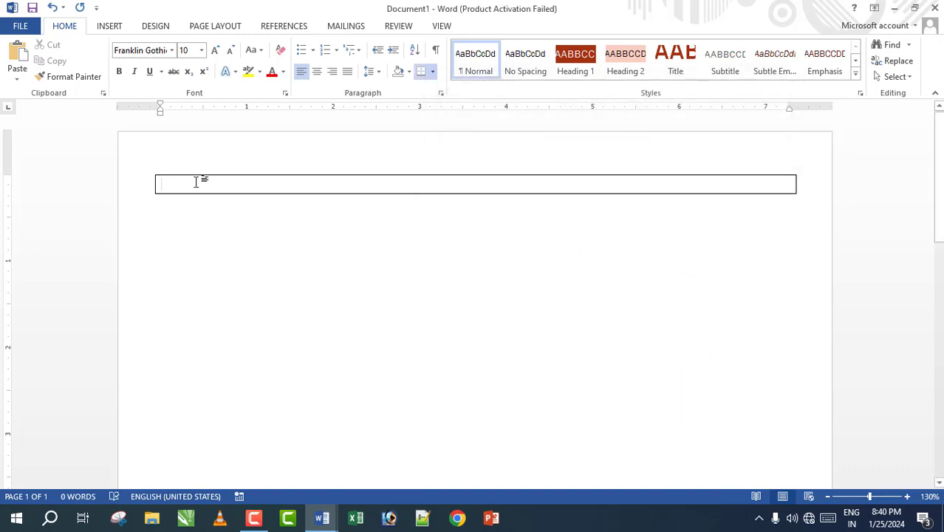
Add several blank lines to stretch the bordered box down the page
key("Return")
key("Return")
key("Return")
key("Return")
key("Return")
key("Return")
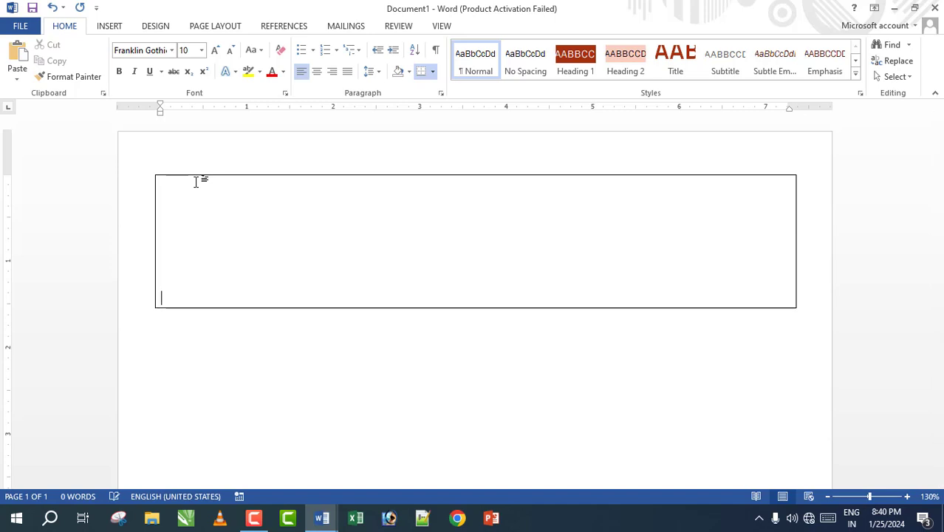
key("Return")
key("Return")
key("Return")
key("Return")
key("Return")
key("Return")
key("Return")
key("Return")
key("Return")
key("Return")
key("Return")
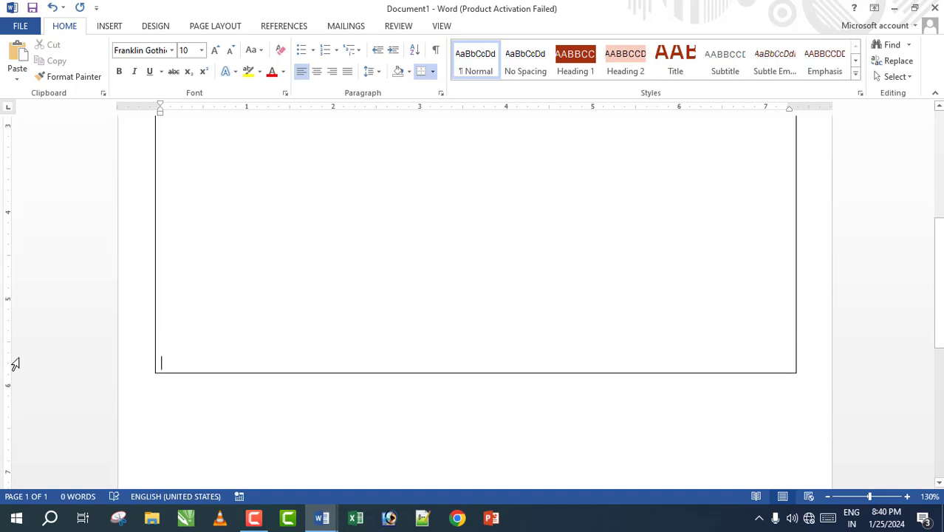
key("Return")
key("Return")
key("Return")
key("BackSpace")
key("Return")
key("Return")
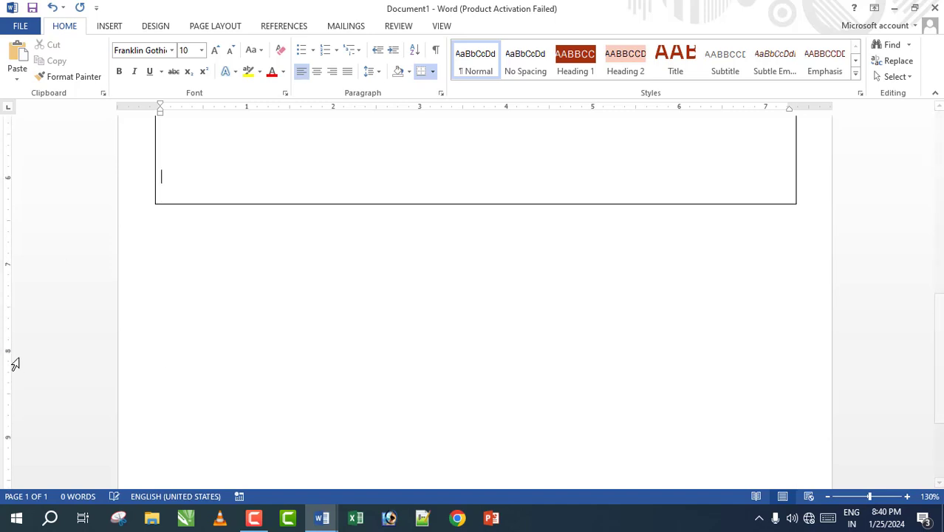
key("Return")
key("Return")
key("Return")
key("Return")
scroll(346, 267, "down", 3, "ctrl")
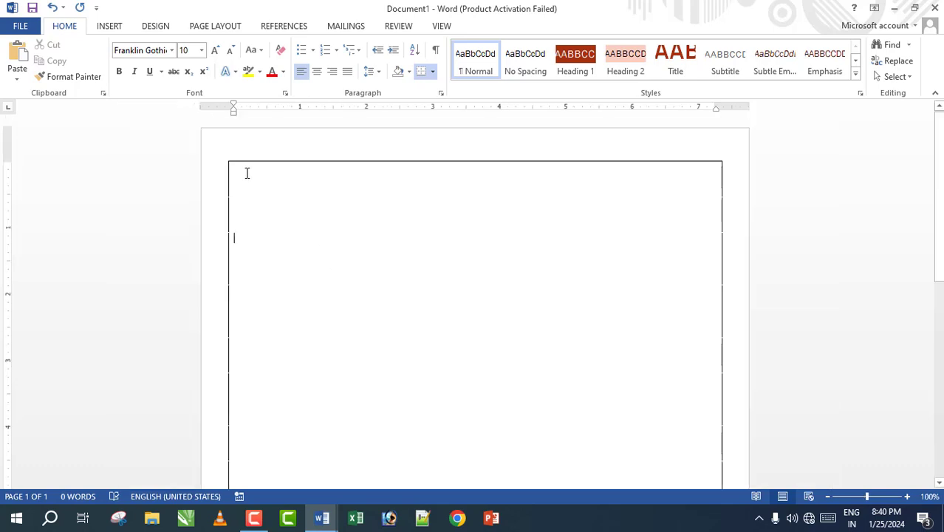
Draw a rectangle across the top of the bordered page
left_click(156, 26)
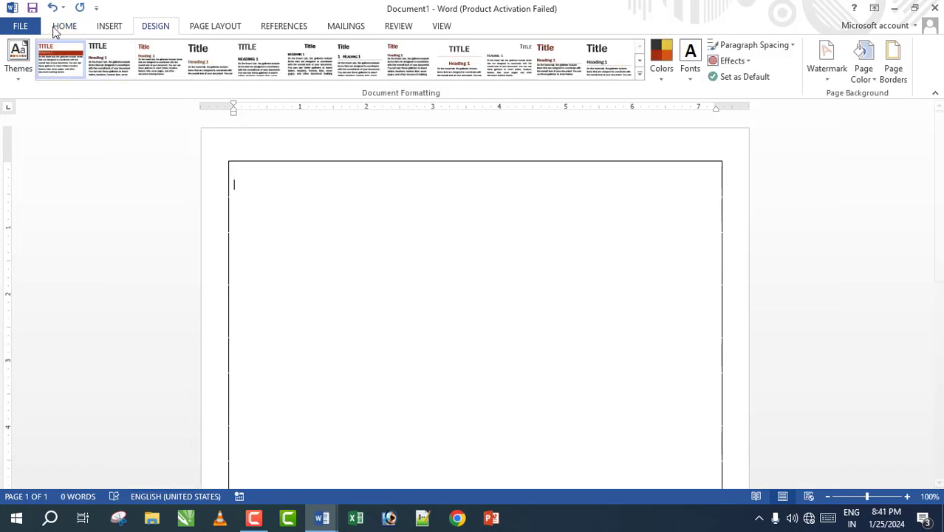
left_click(64, 29)
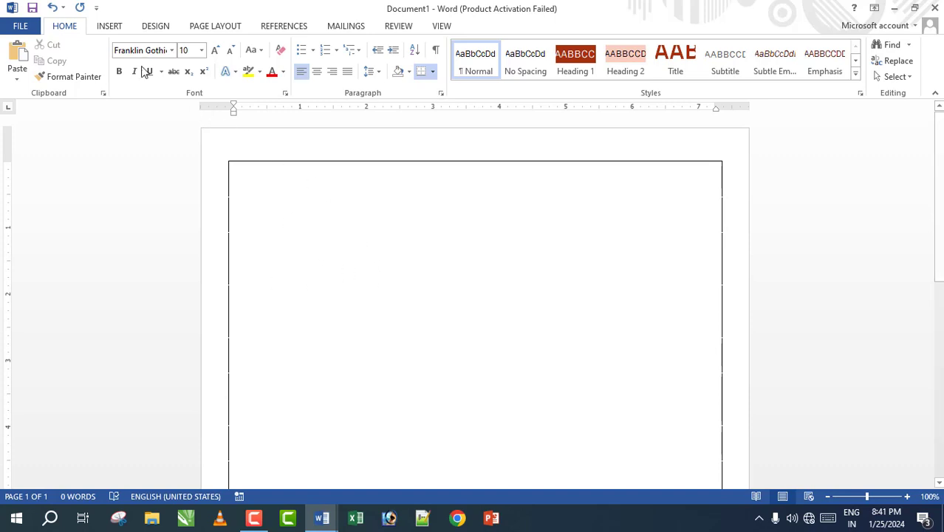
left_click(107, 26)
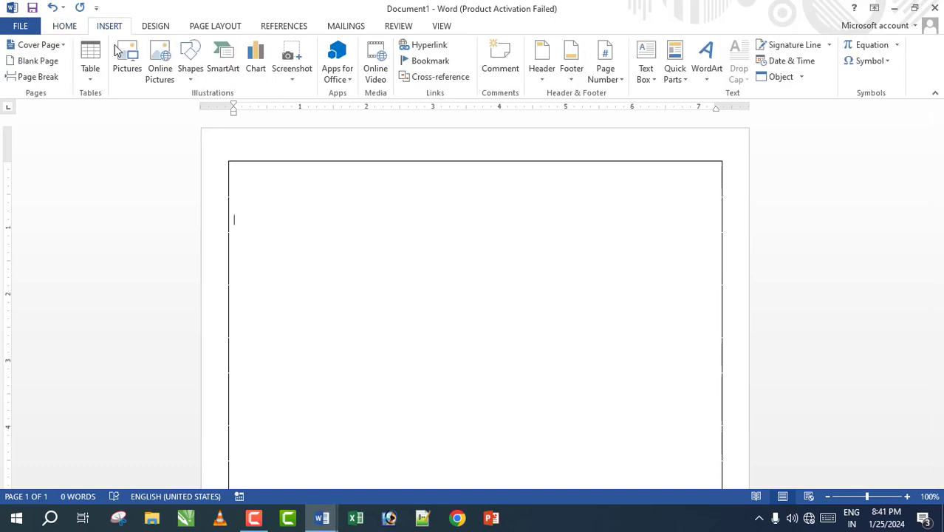
left_click(190, 74)
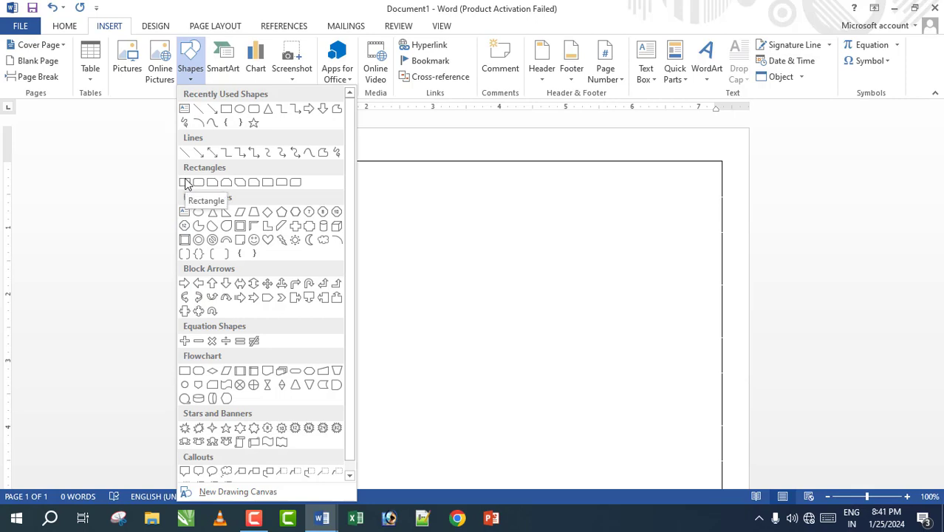
left_click(336, 212)
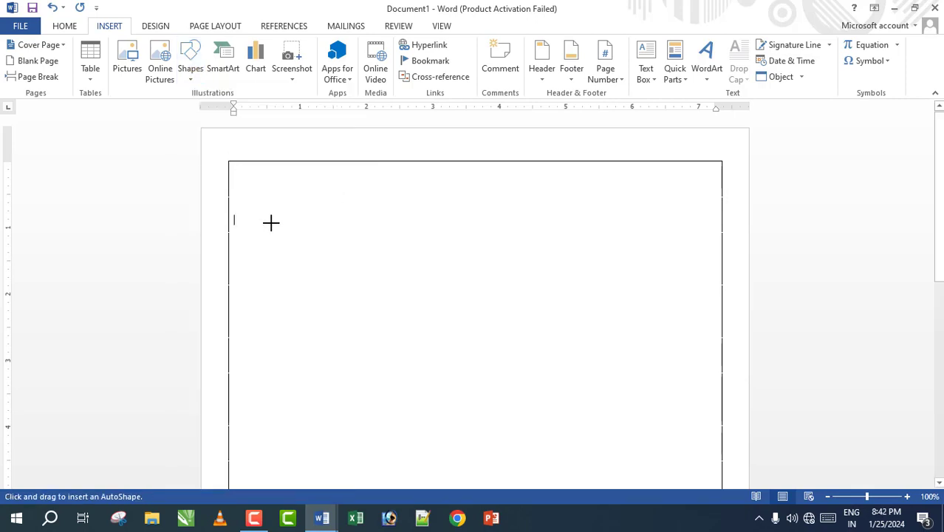
left_click_drag(273, 227, 661, 311)
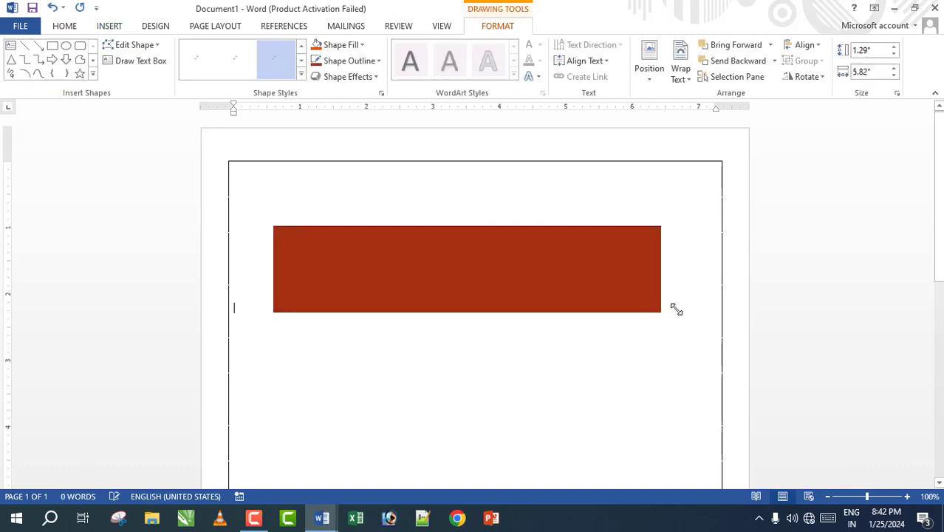
Widen the dark red rectangle to 6.21 inches
left_click(675, 308)
left_click(632, 279)
left_click_drag(663, 270, 687, 275)
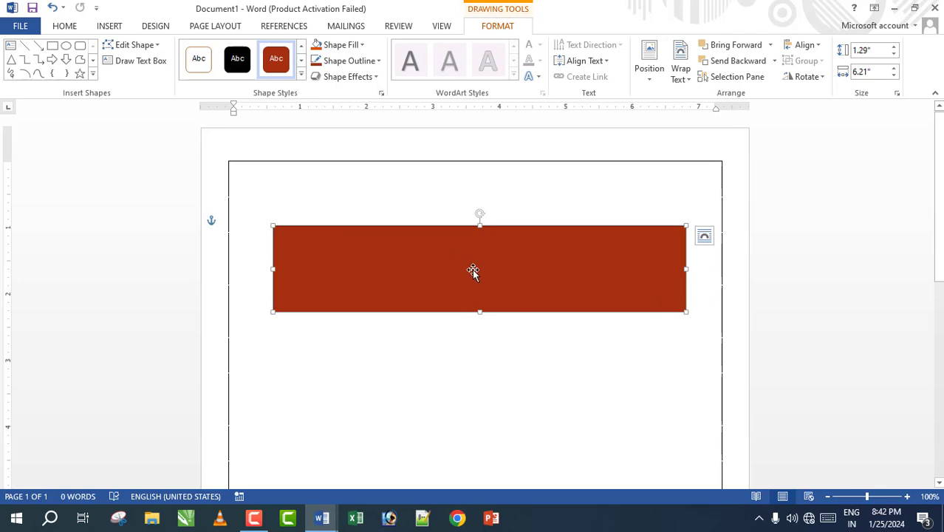
Edit the rectangle's bottom corner points to curve its bottom edge into a wave, 1.4" tall
left_click(150, 47)
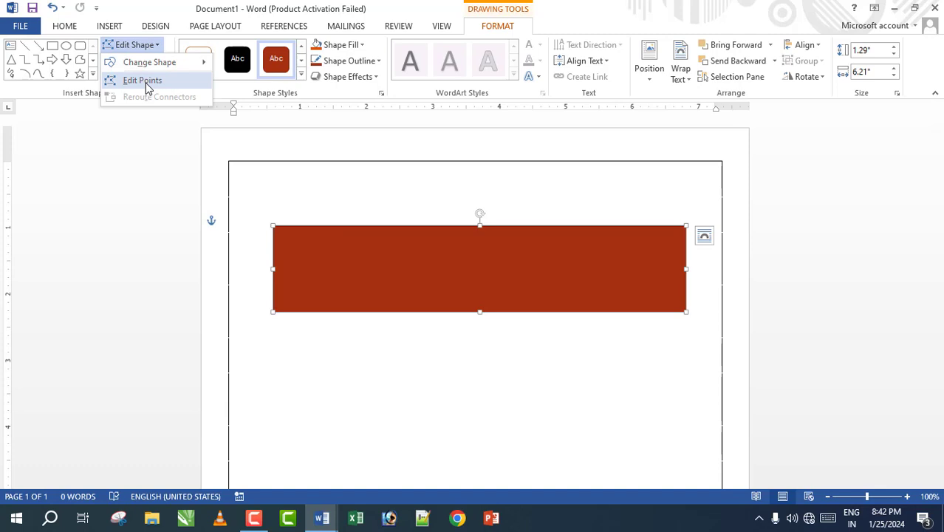
left_click(147, 82)
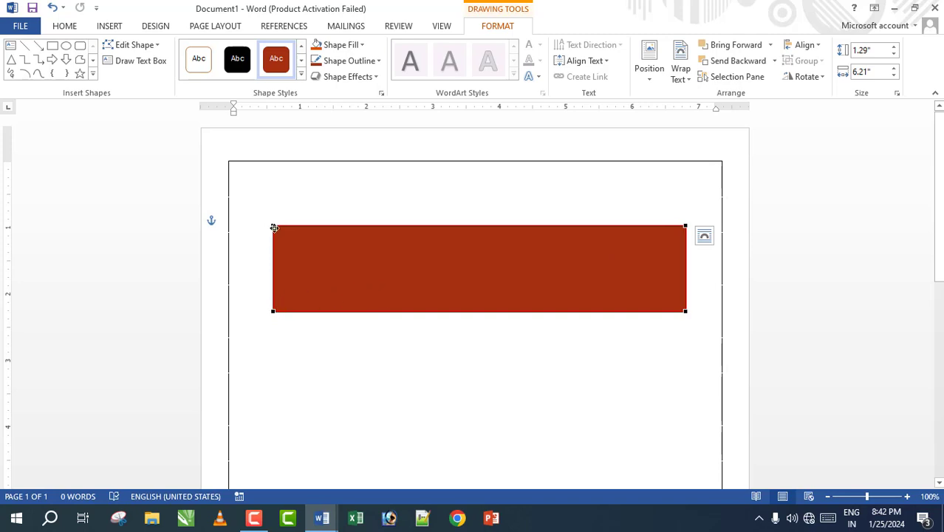
left_click(686, 312)
left_click_drag(549, 311, 549, 244)
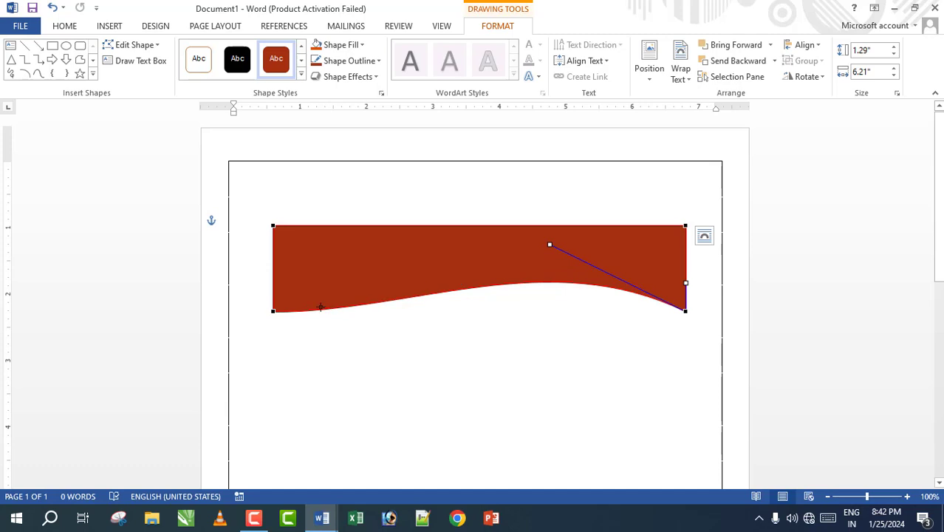
left_click(274, 311)
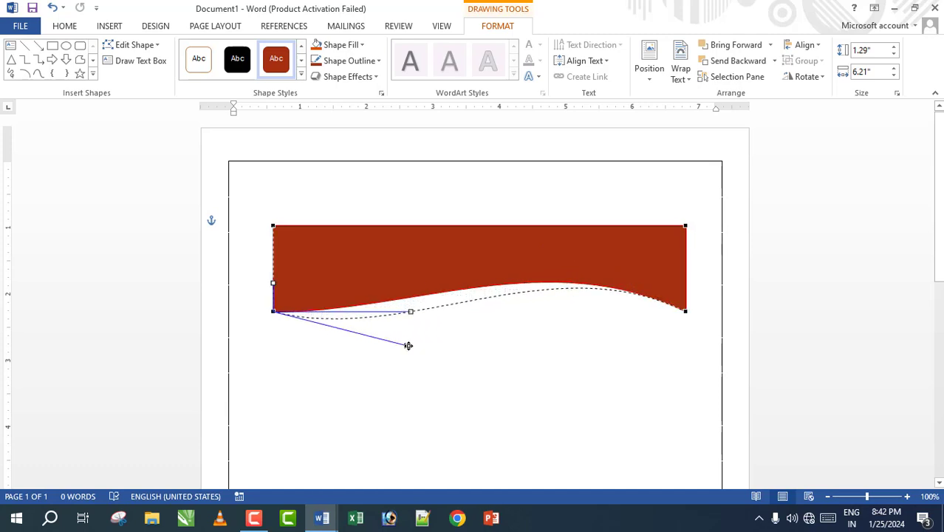
left_click_drag(412, 315, 406, 345)
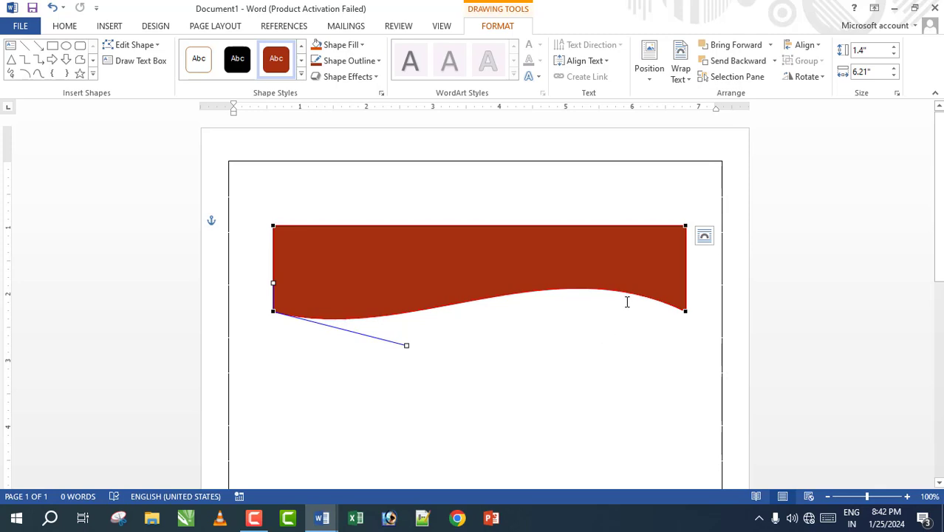
left_click(625, 257)
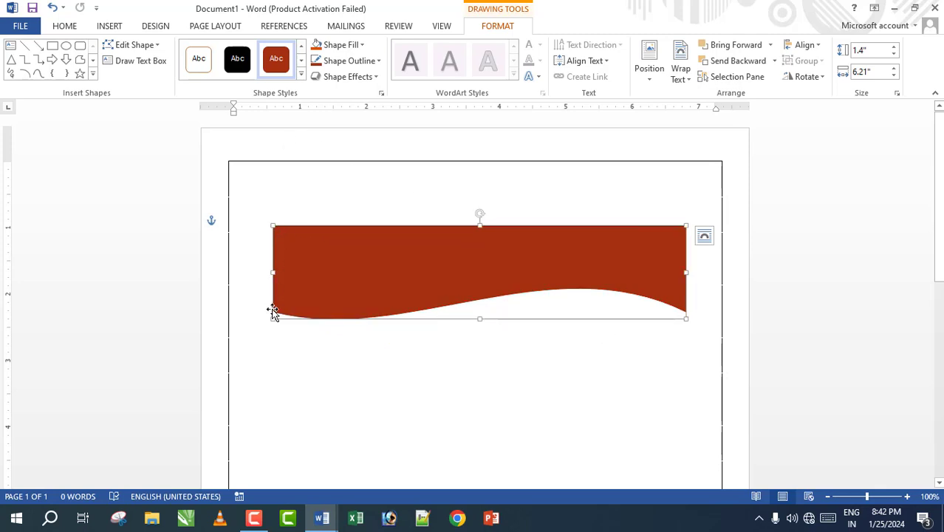
Edit the top corner points so the shape's top edge also waves, 1.61" tall
left_click(150, 46)
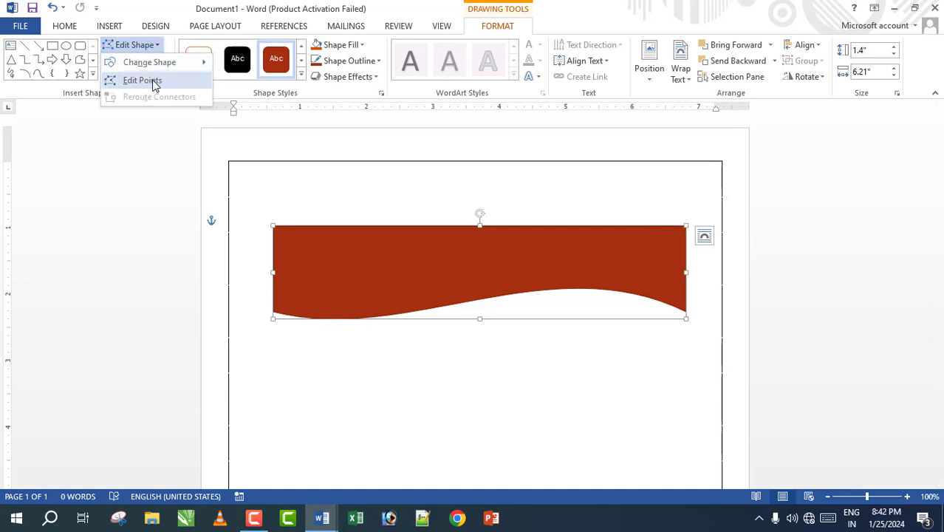
left_click(152, 81)
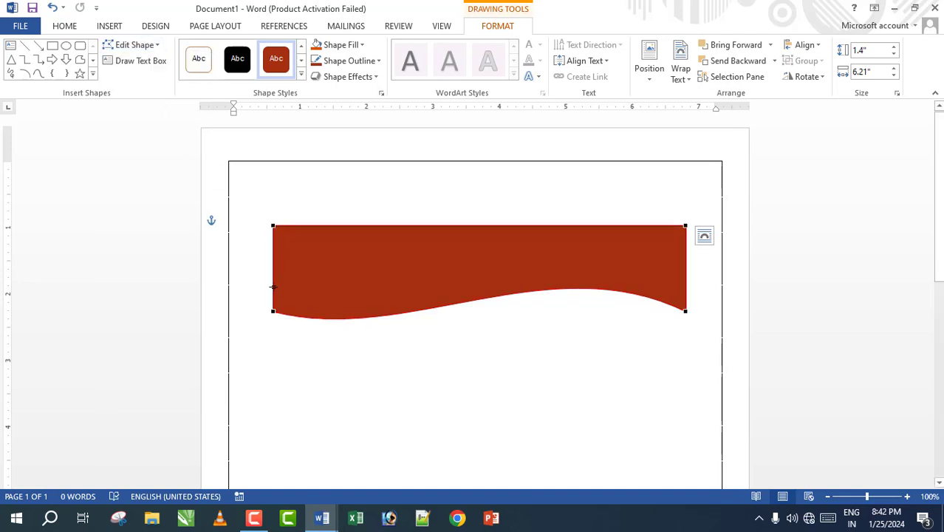
left_click(686, 226)
left_click_drag(551, 225, 530, 176)
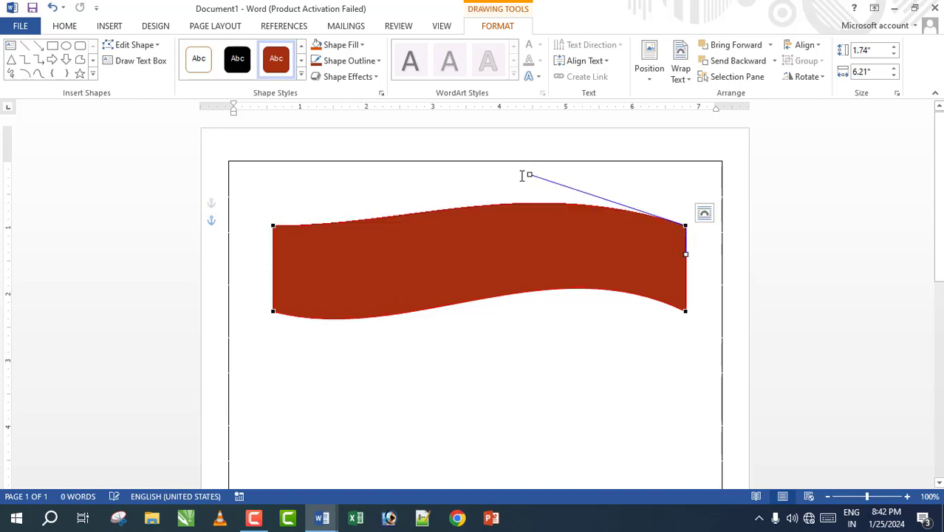
left_click(274, 226)
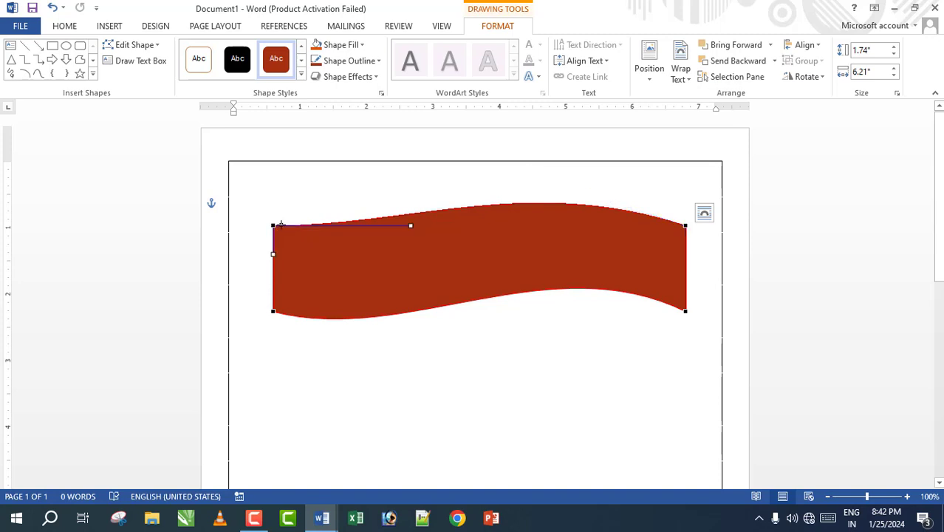
left_click_drag(412, 225, 425, 282)
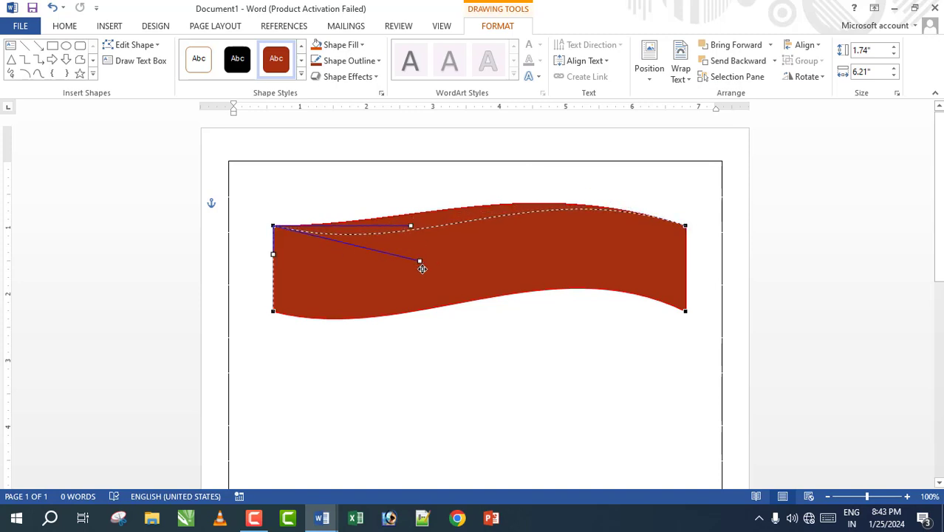
left_click(541, 239)
Raise the wavy banner to straddle the frame's top border, then open the Shapes gallery
left_click_drag(461, 288, 455, 210)
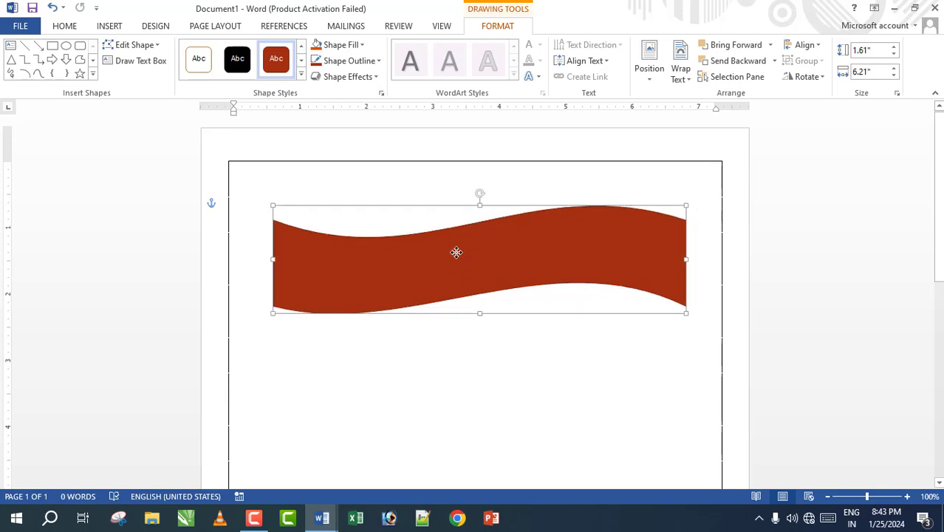
left_click(463, 319)
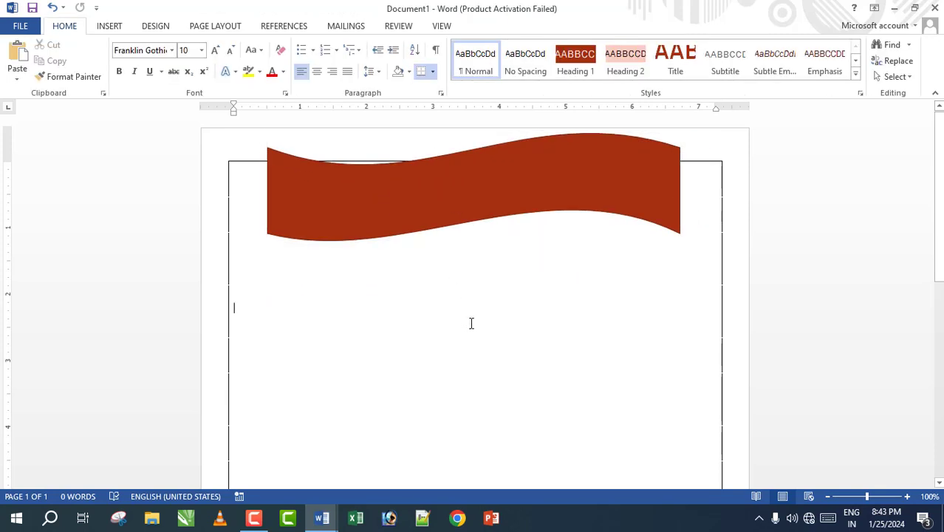
left_click(110, 26)
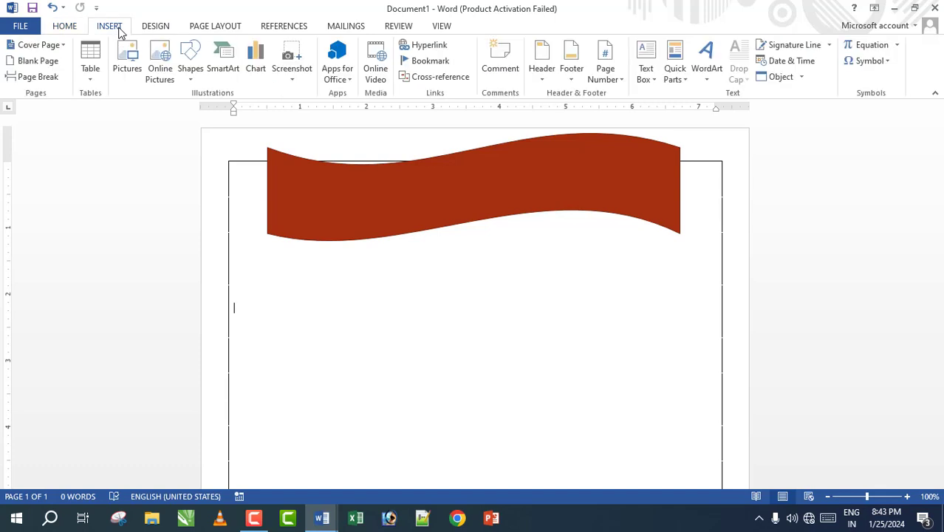
left_click(188, 77)
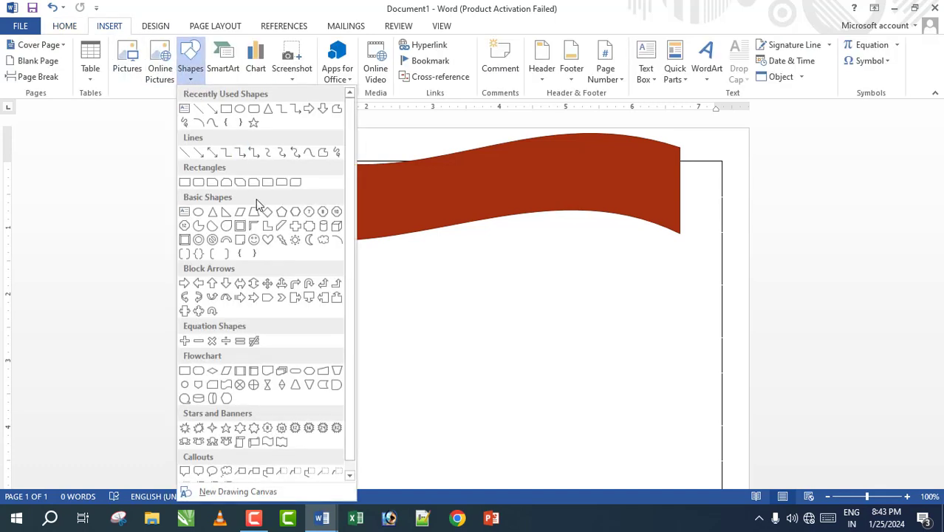
left_click(189, 182)
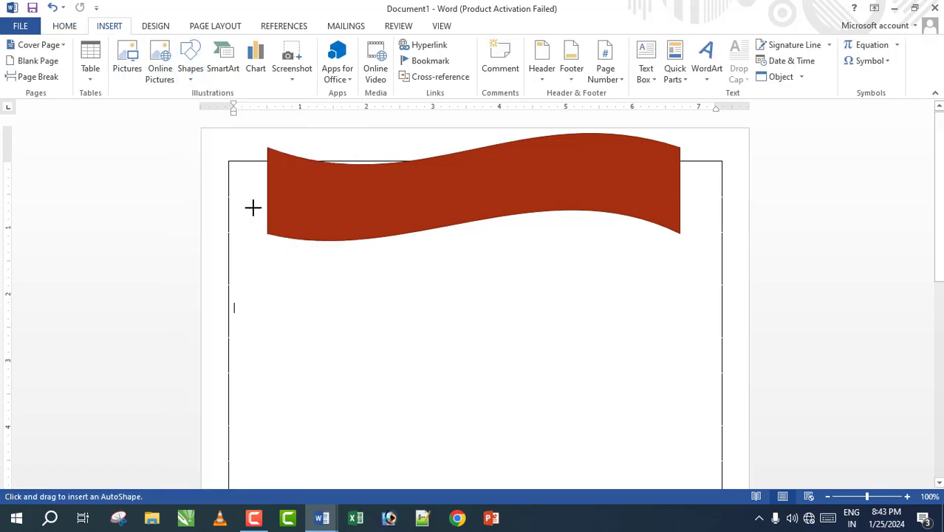
left_click_drag(344, 280, 556, 413)
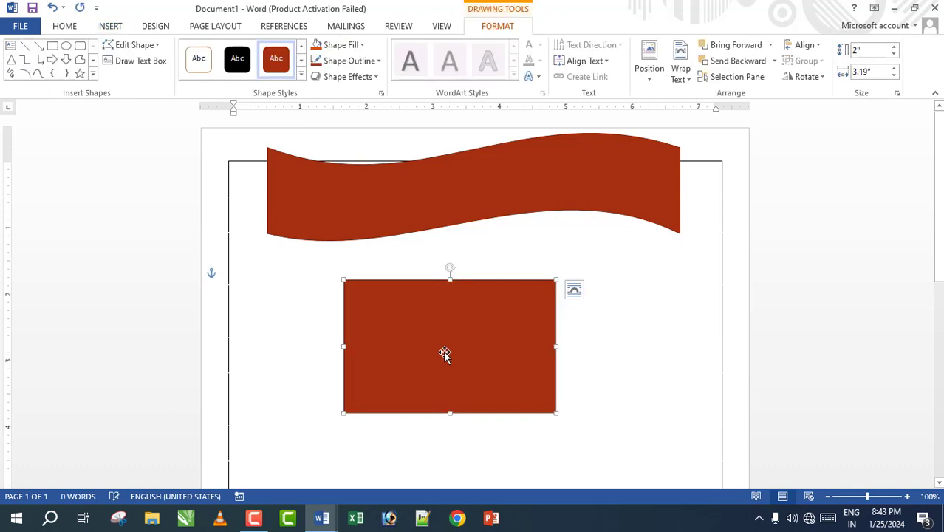
left_click(118, 45)
left_click(127, 78)
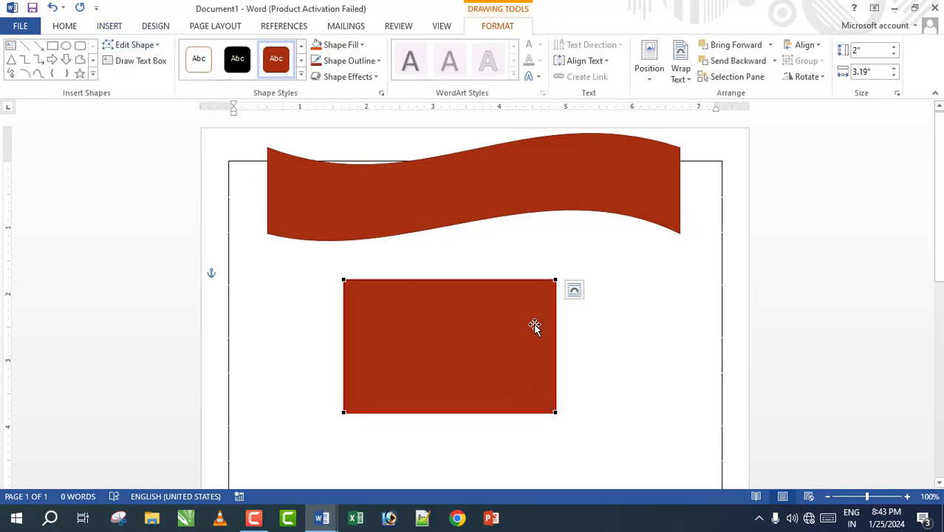
left_click_drag(556, 280, 462, 280)
left_click_drag(344, 280, 462, 281)
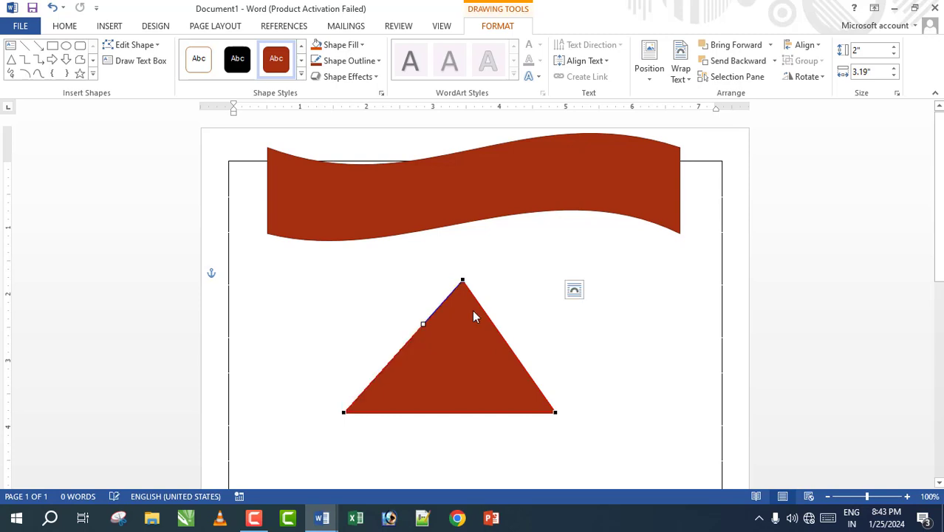
left_click(556, 412)
left_click_drag(483, 413, 472, 338)
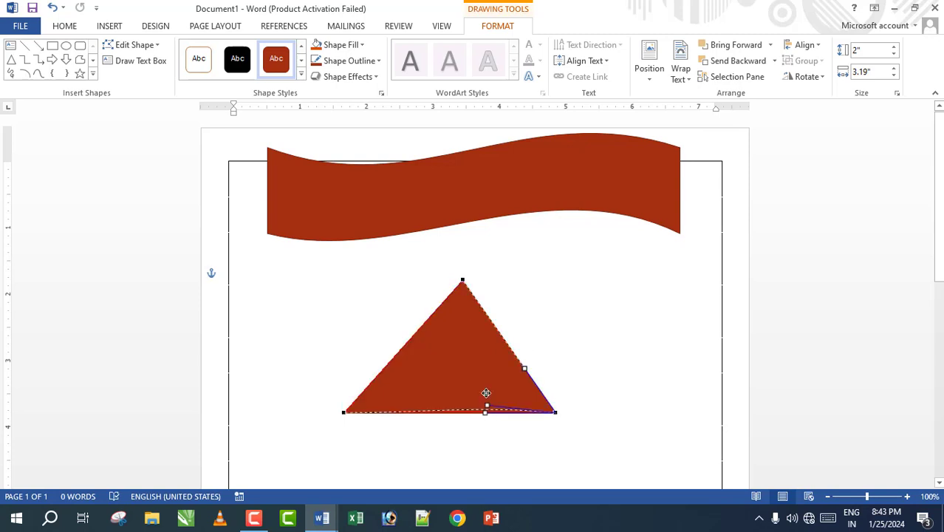
left_click(342, 411)
left_click_drag(416, 413, 406, 448)
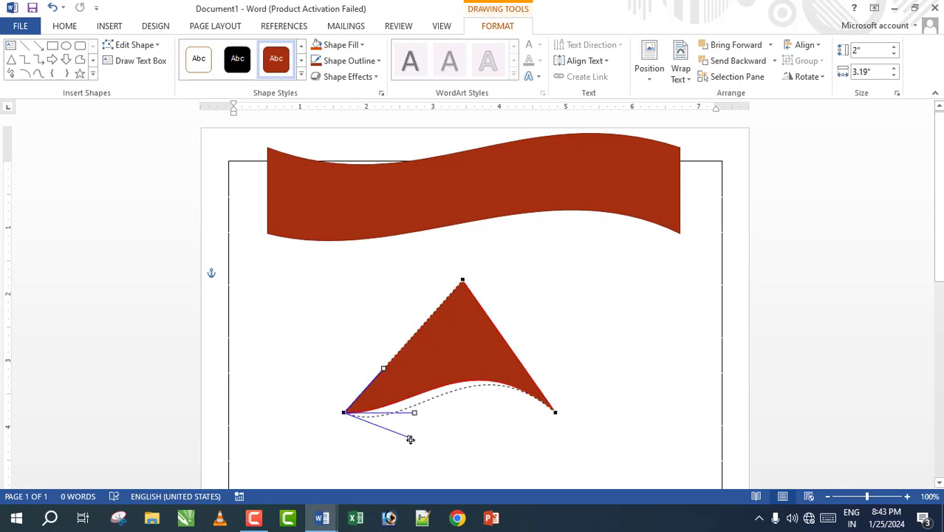
left_click(560, 343)
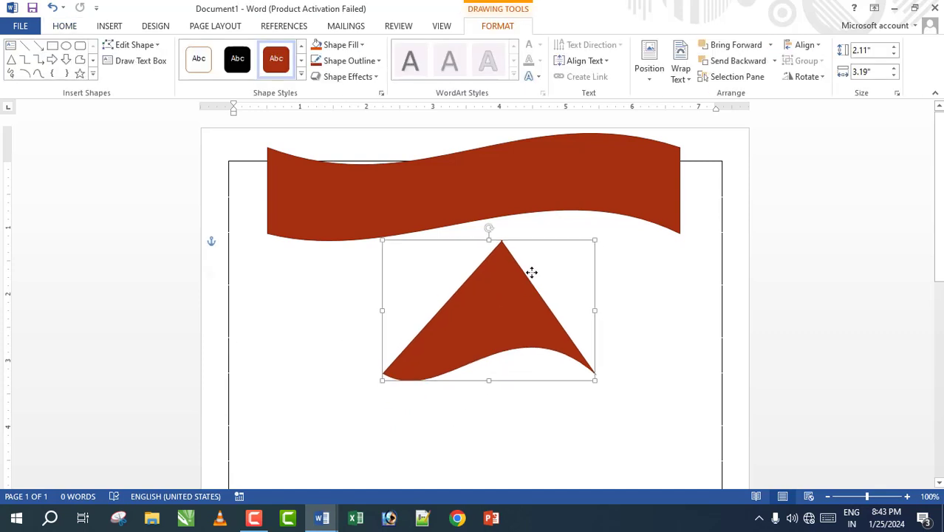
left_click_drag(468, 351, 577, 220)
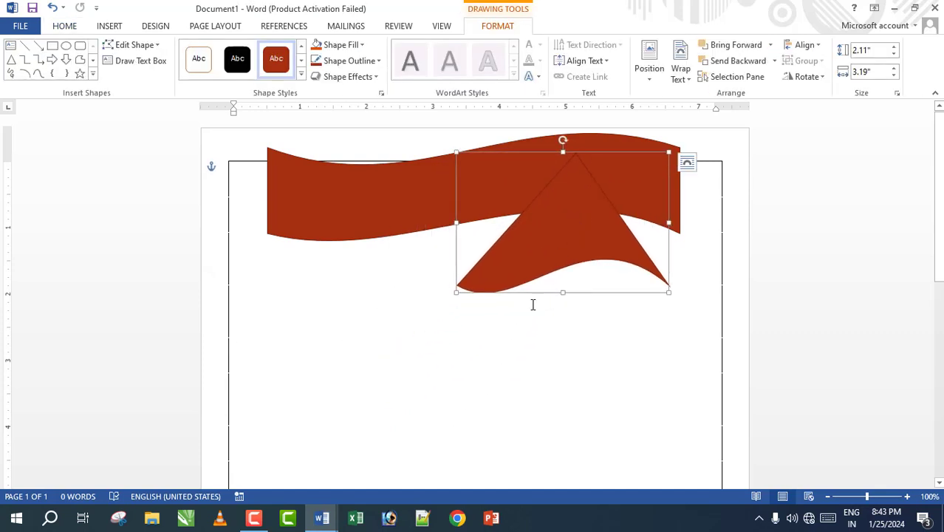
key("Delete")
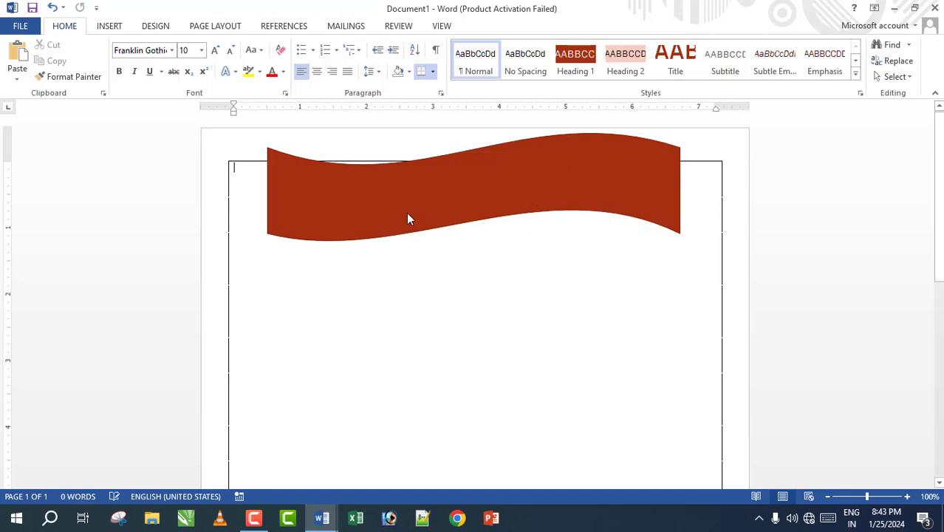
left_click(408, 217)
Delete the banner and move down to the bottom of the page
key("Delete")
left_click(459, 305)
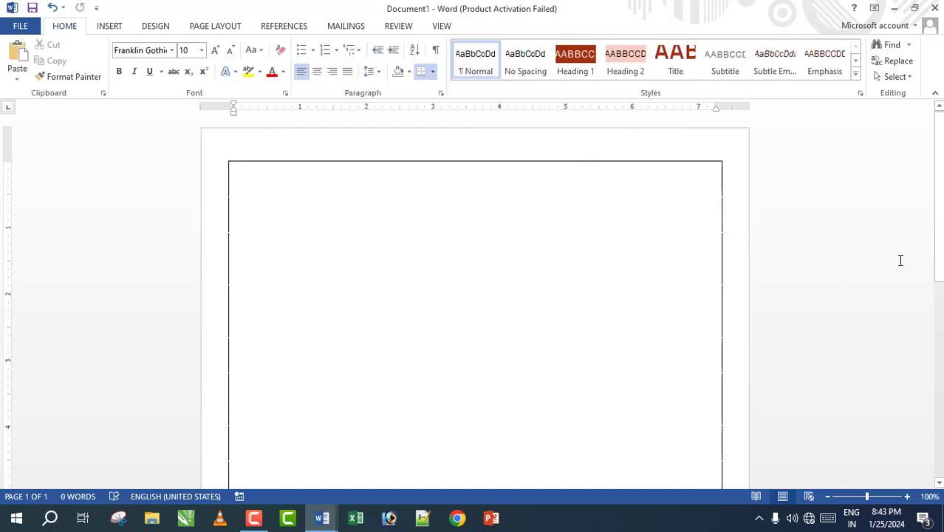
left_click_drag(938, 235, 916, 485)
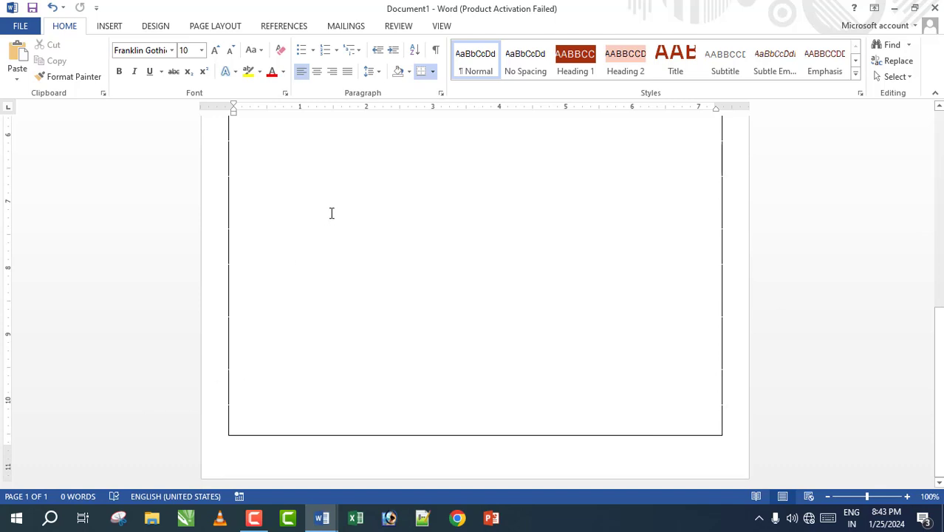
Draw a 7.43"-wide rectangle along the bottom of the bordered frame
left_click(111, 28)
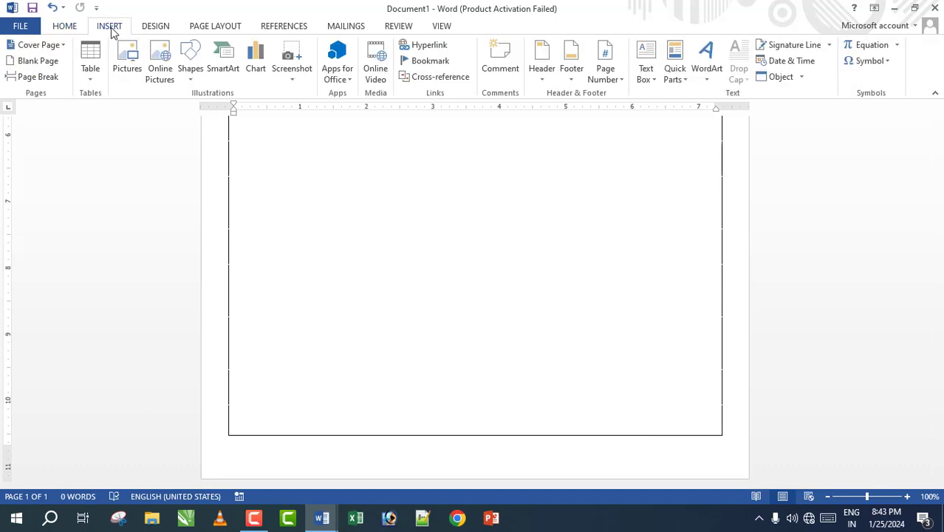
left_click(190, 61)
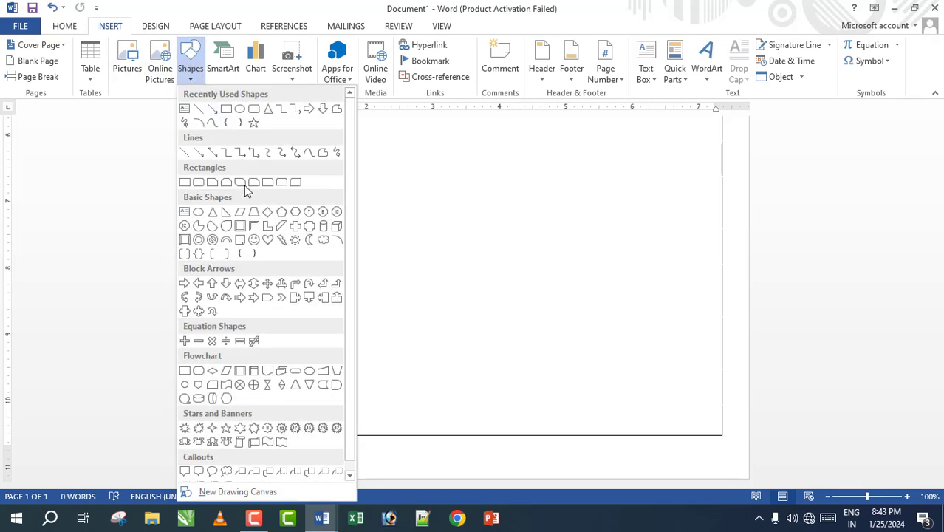
left_click(185, 181)
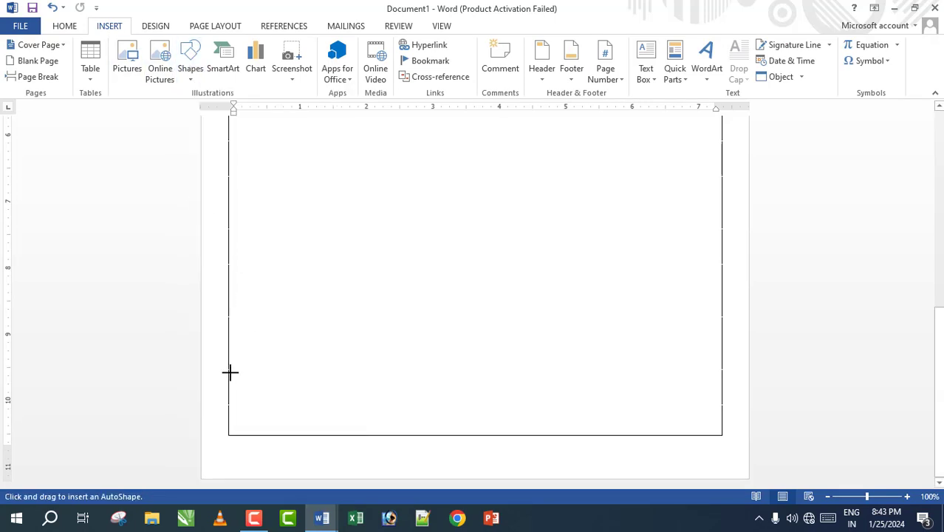
left_click_drag(228, 370, 708, 440)
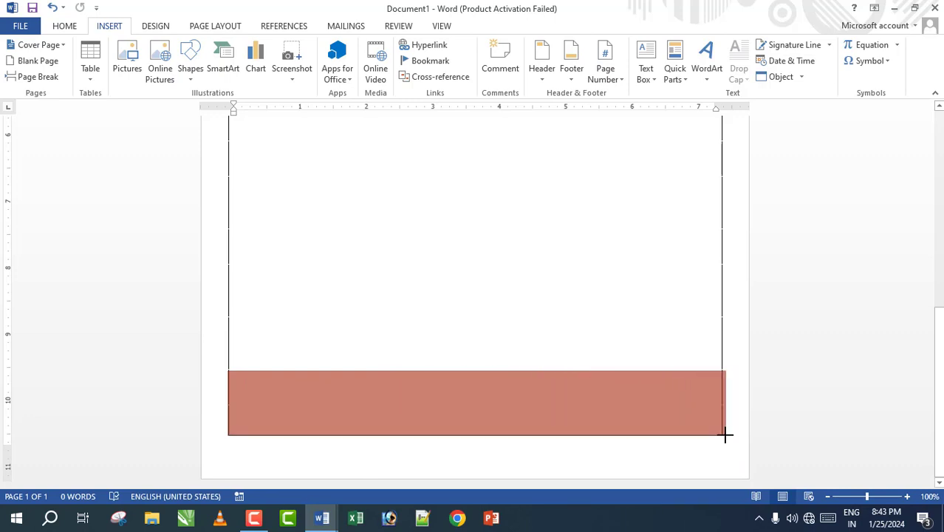
left_click_drag(708, 440, 722, 436)
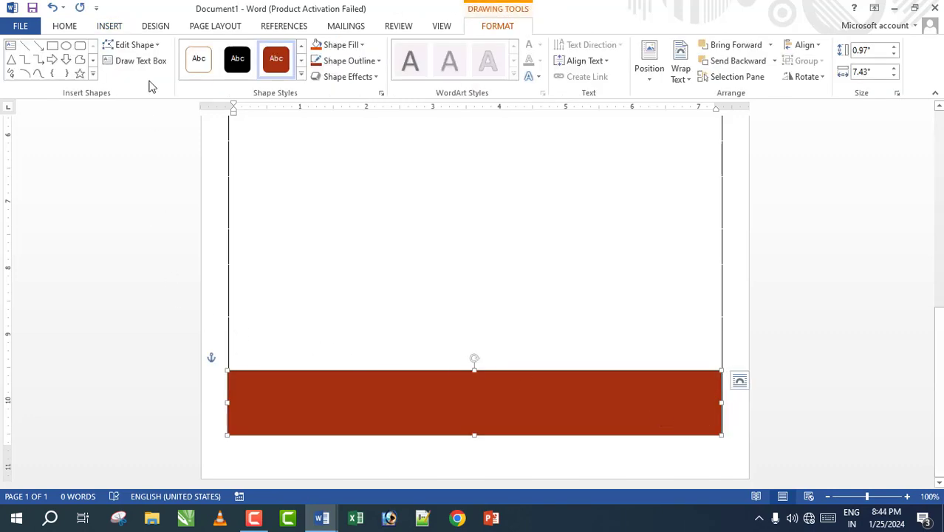
Edit the top corner points to make the bottom rectangle's top edge a wave, 1.43" tall
left_click(146, 47)
left_click(142, 79)
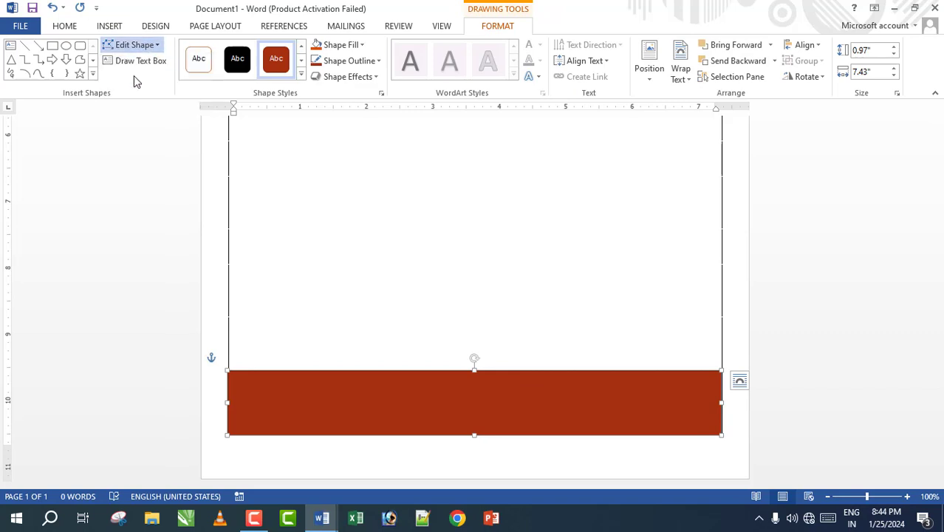
left_click(720, 370)
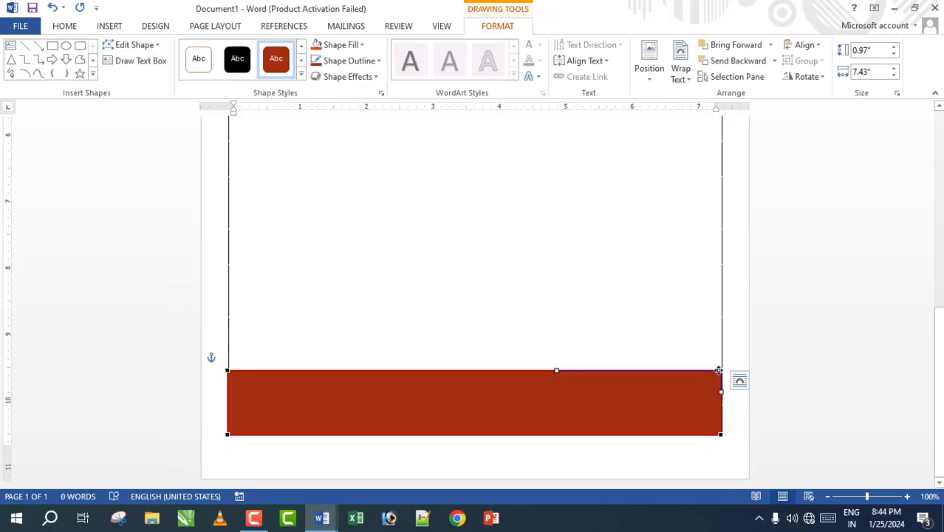
left_click_drag(557, 371, 573, 276)
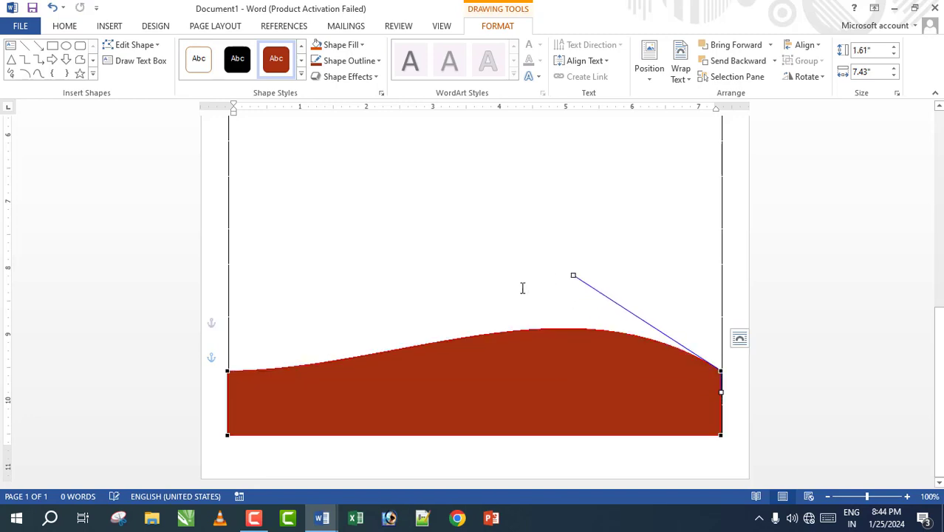
left_click(225, 372)
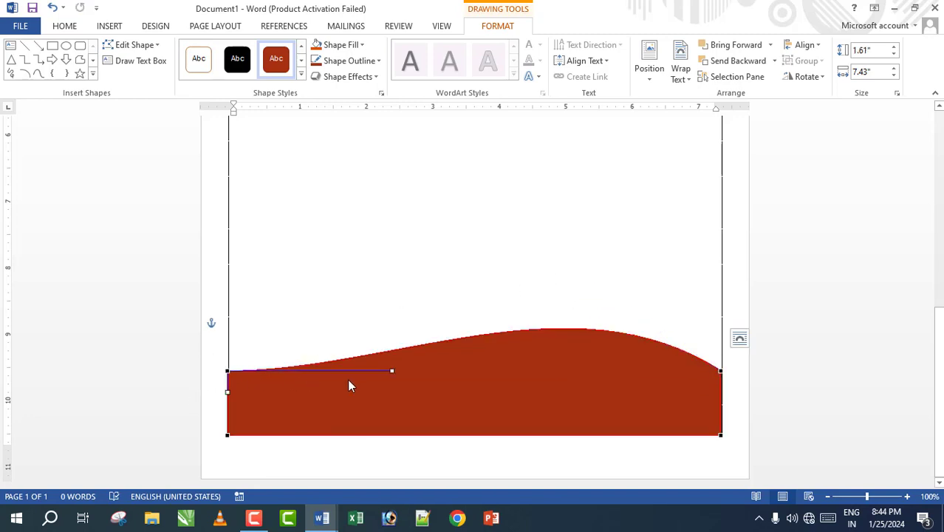
left_click_drag(393, 371, 390, 439)
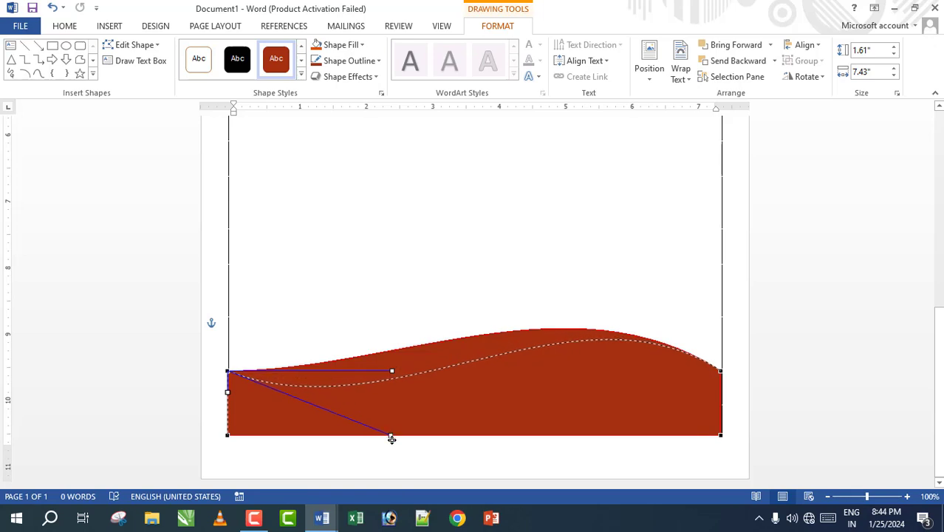
left_click(499, 288)
left_click(535, 394)
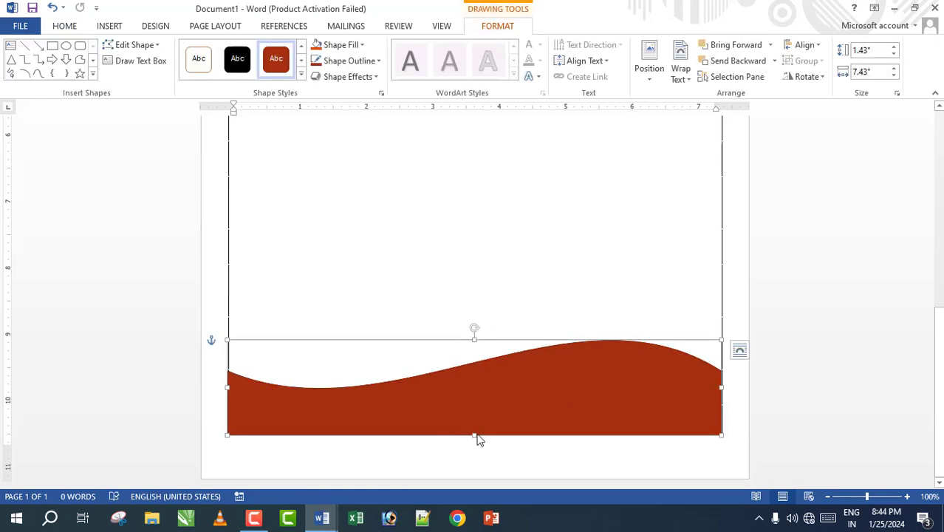
Fill the footer wave light blue, then add two red copies higher up the page
left_click(336, 45)
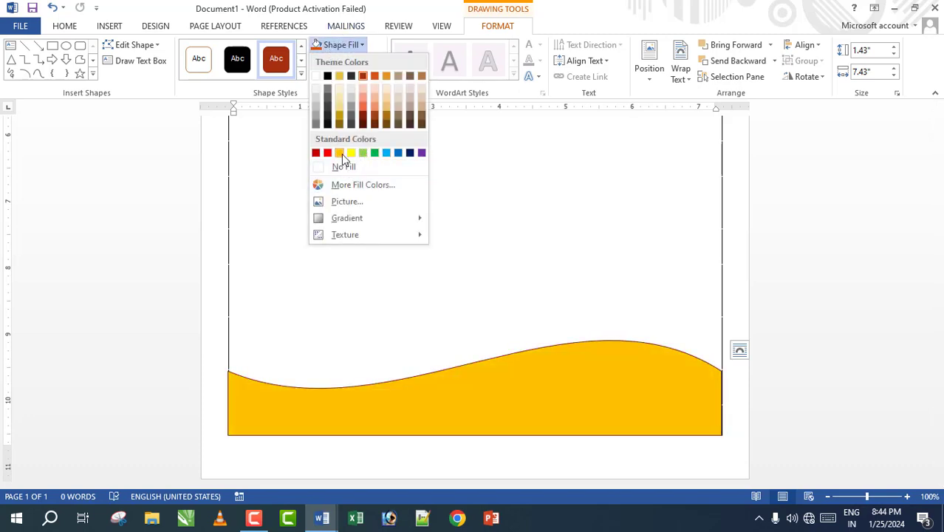
left_click(391, 153)
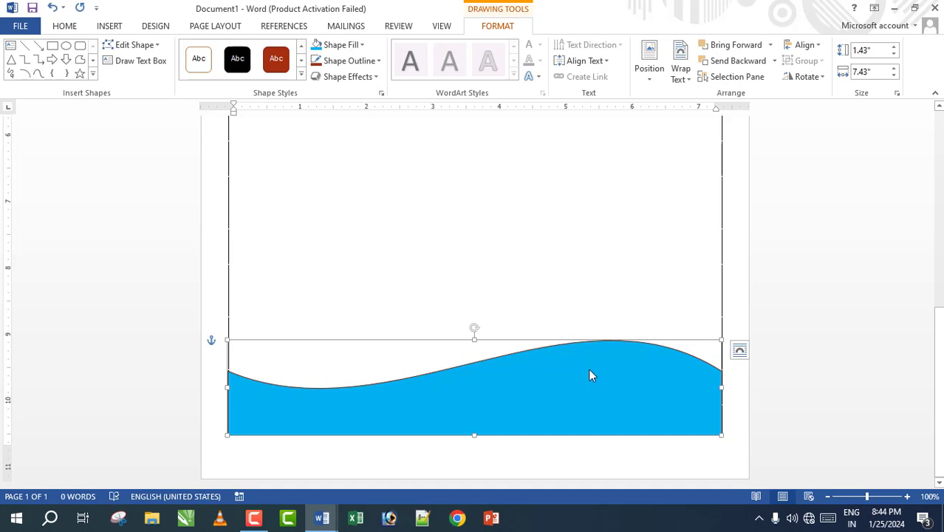
left_click_drag(567, 373, 568, 224)
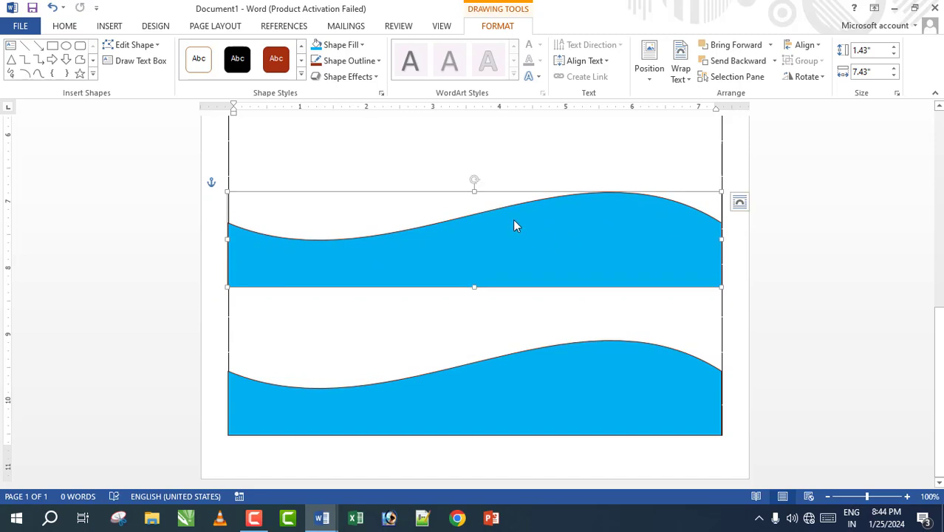
left_click(344, 45)
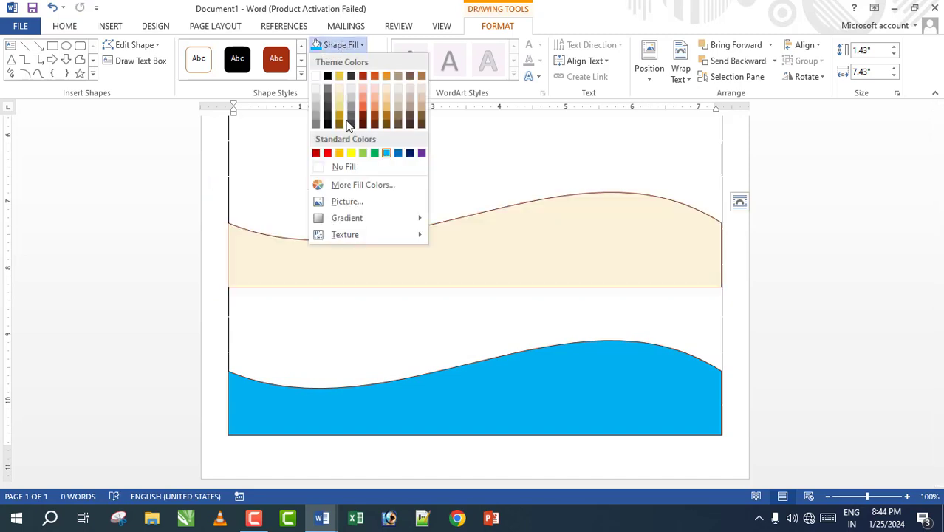
left_click(327, 152)
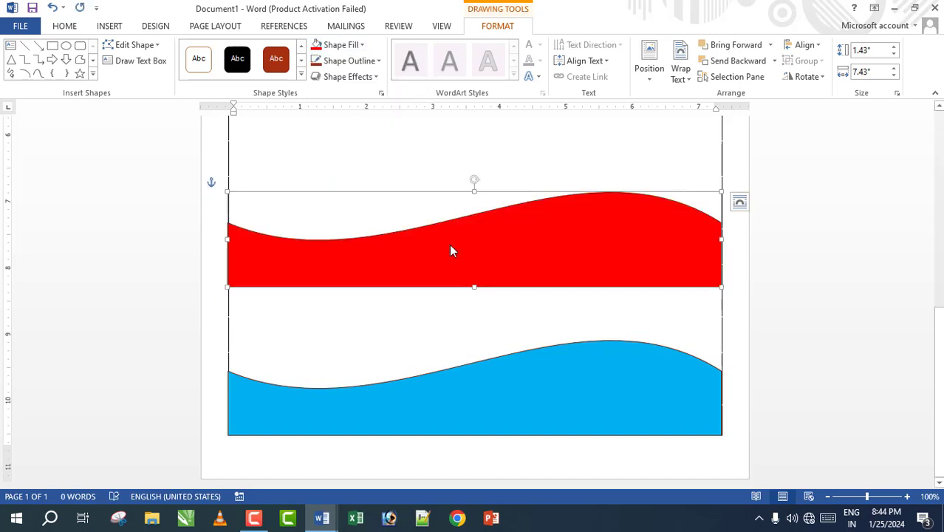
left_click_drag(485, 267, 481, 166)
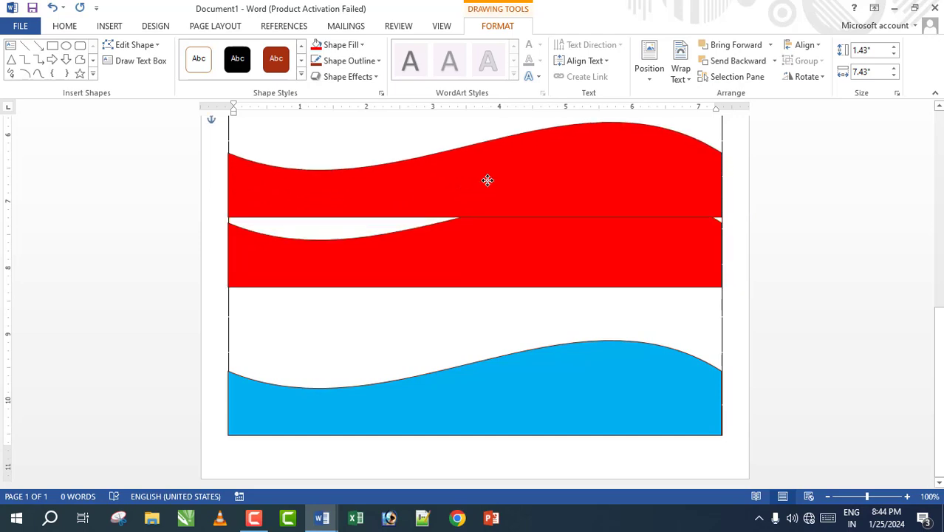
Fill the top wave dark blue and send the red wave behind the light-blue one, nudged down
left_click(343, 45)
left_click(398, 153)
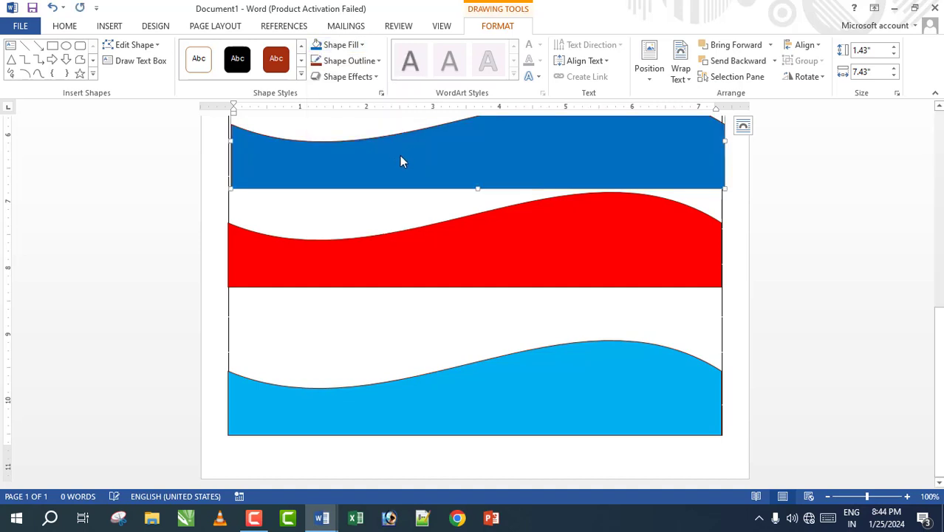
left_click(451, 262)
left_click_drag(475, 277, 480, 391)
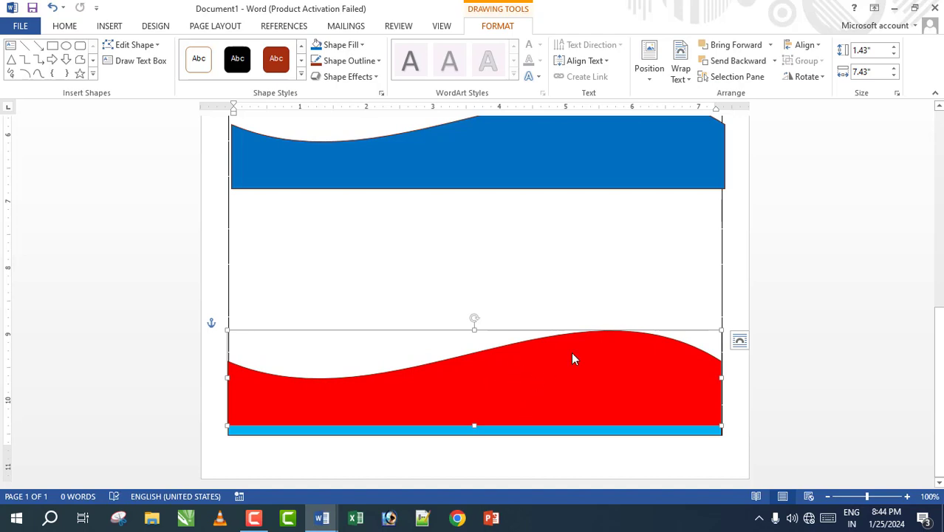
left_click(739, 62)
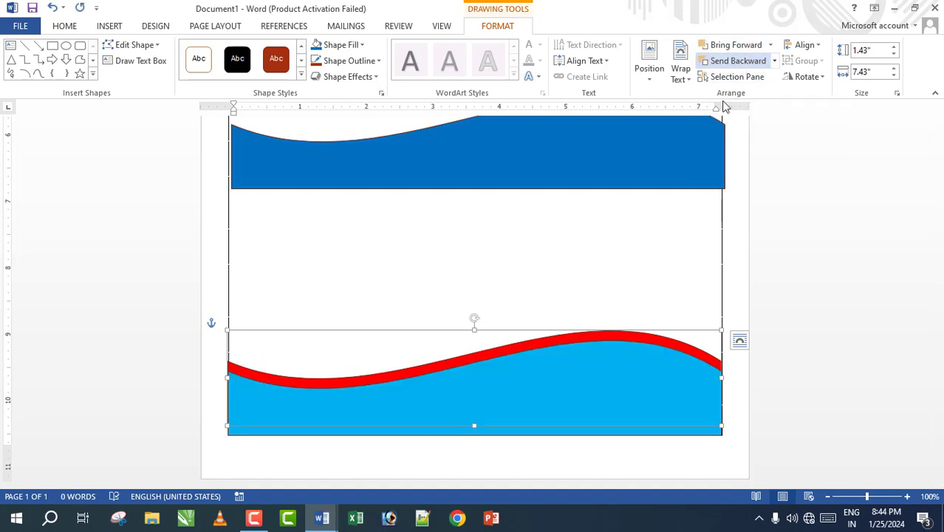
key("Down")
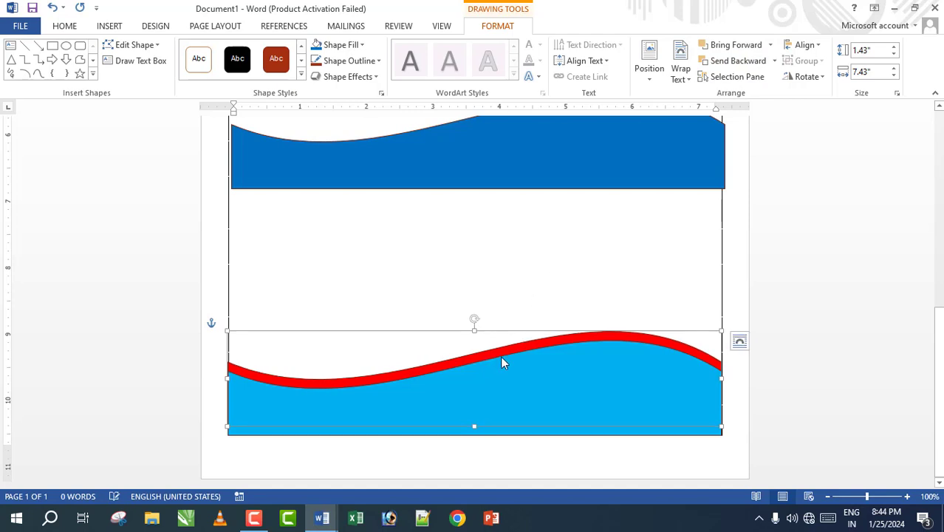
key("Down")
left_click(496, 232)
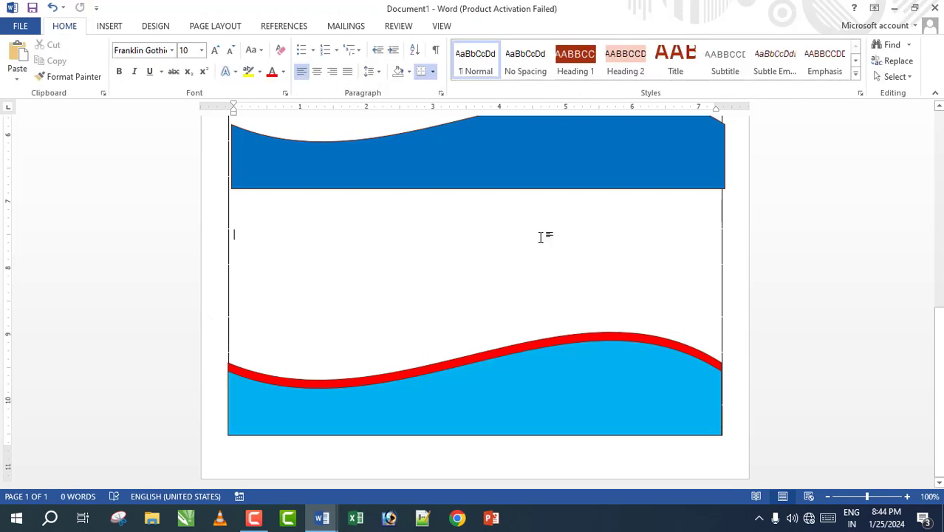
Move the dark-blue wave down, send it back twice, and nudge it so a blue band shows above red
left_click(530, 148)
left_click_drag(529, 148, 531, 346)
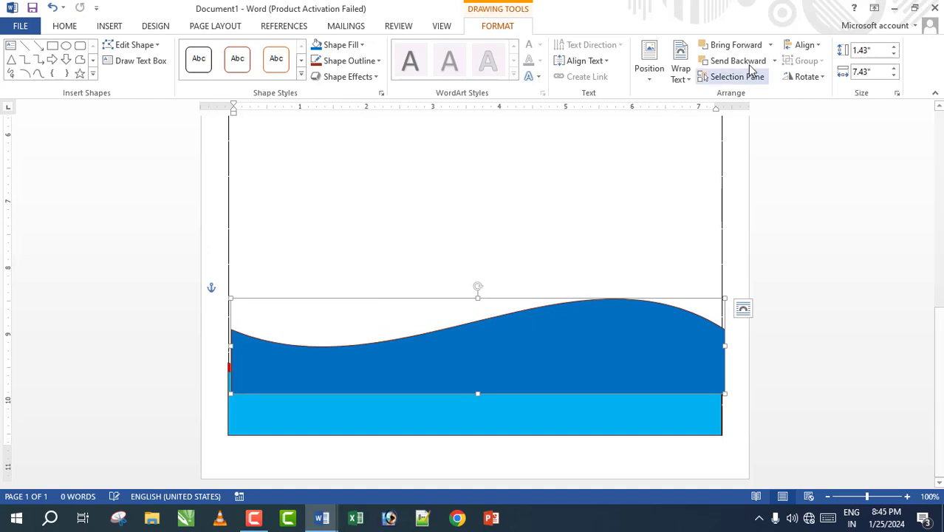
left_click(743, 63)
left_click(739, 62)
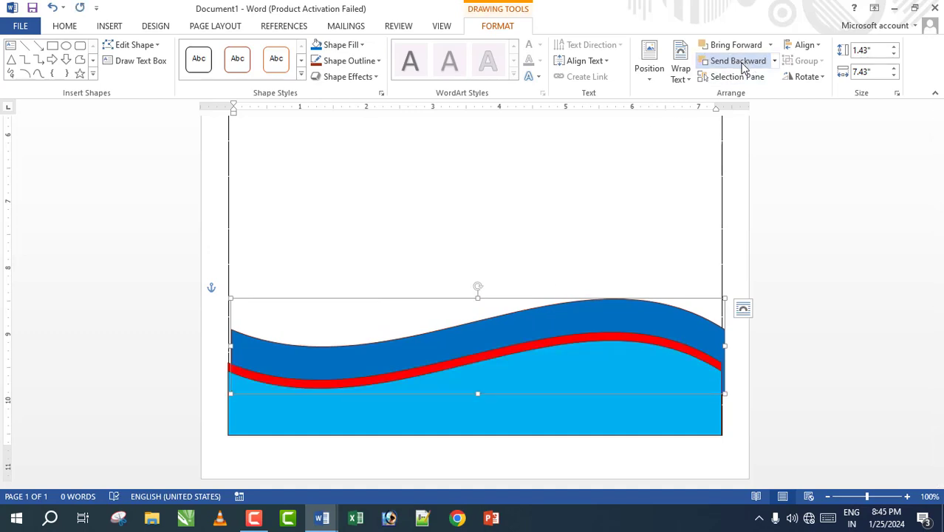
key("Down")
key("Down")
key("Down")
key("Down")
key("Down")
key("Down")
key("Down")
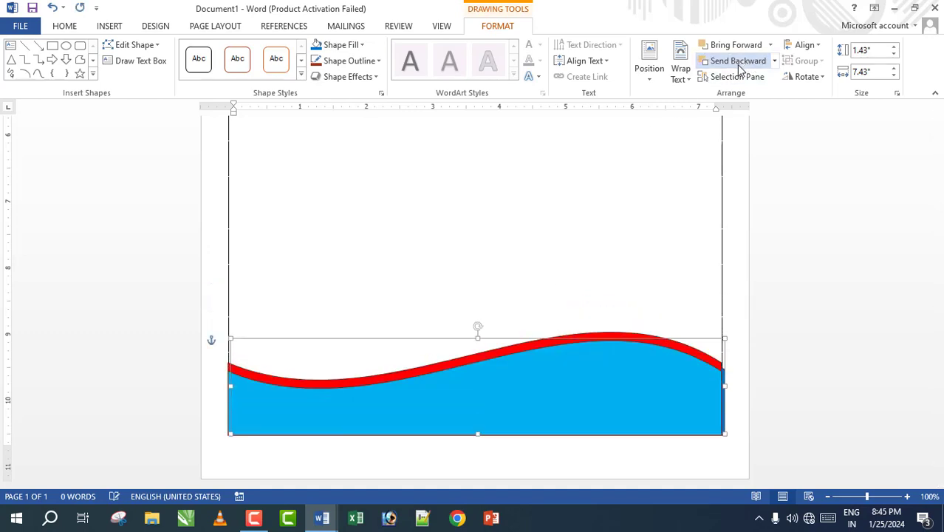
key("ctrl+Left")
key("ctrl+Left")
key("ctrl+Left")
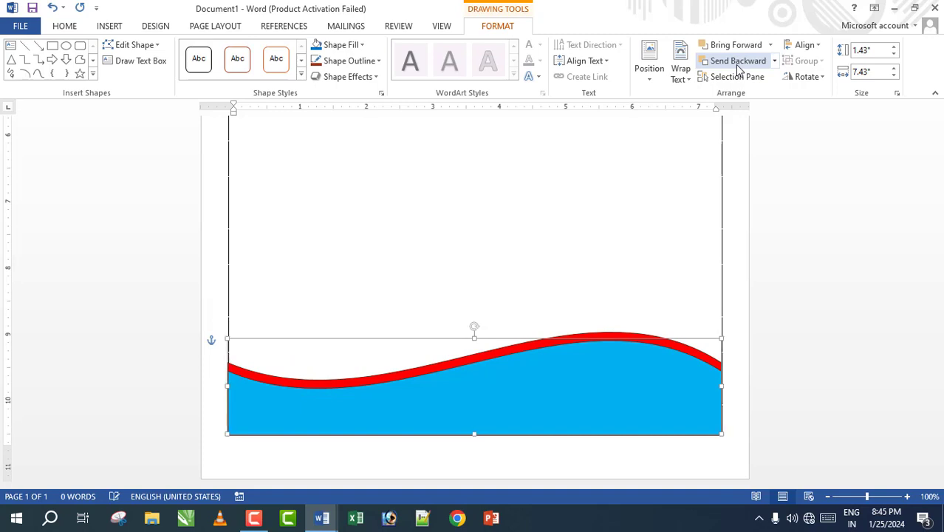
key("ctrl+Up")
key("ctrl+Up")
key("ctrl+Up")
key("ctrl+Up")
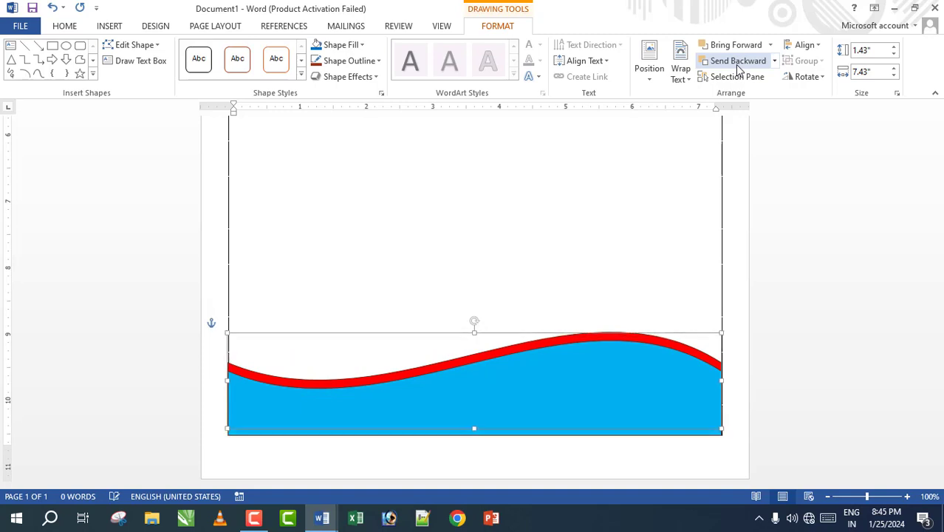
key("ctrl+Up")
key("ctrl+Up")
key("ctrl+Up")
key("ctrl+Up")
key("ctrl+Up")
key("ctrl+Up")
key("ctrl+Up")
key("ctrl+Up")
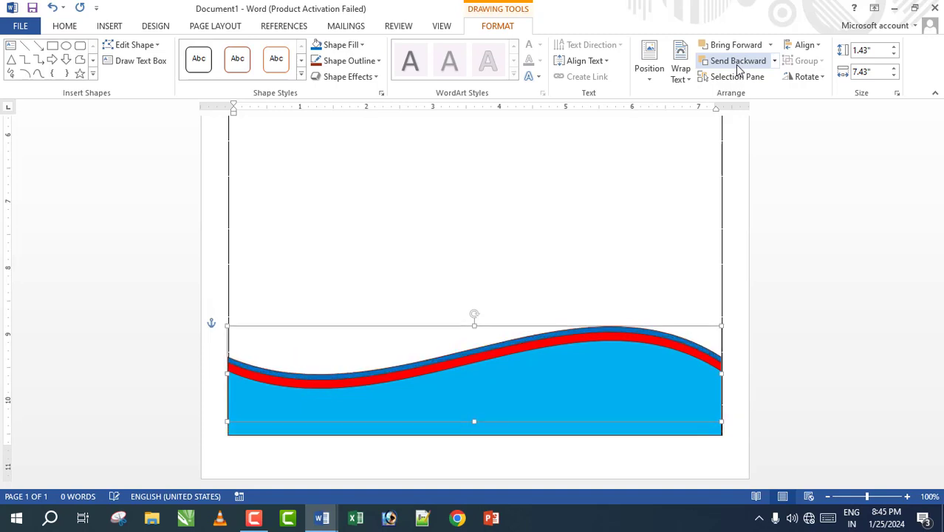
key("ctrl+Up")
key("ctrl+Up")
key("ctrl+Up")
key("ctrl+Up")
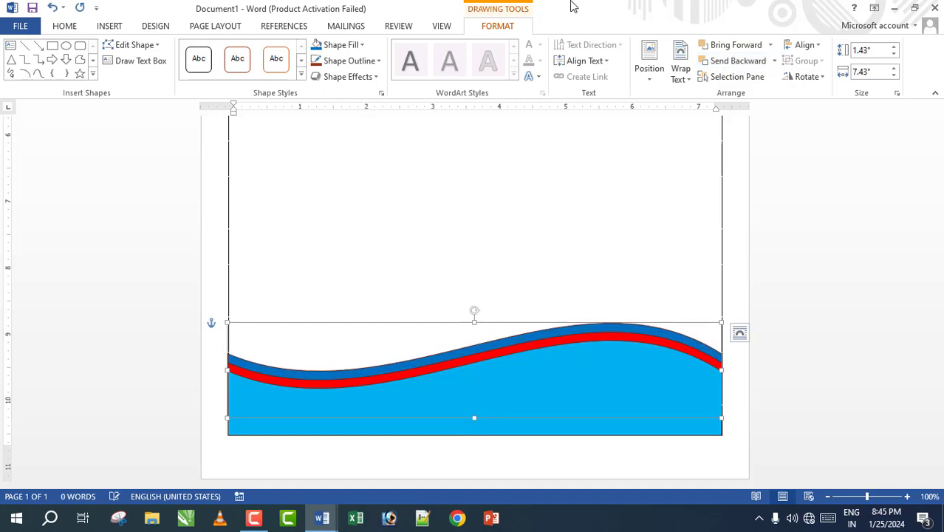
left_click(415, 197)
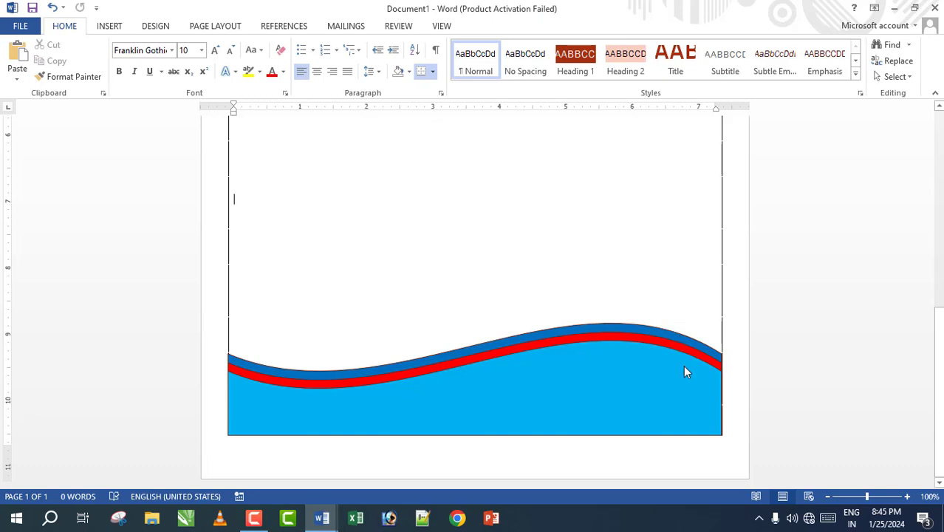
scroll(654, 339, "up", 1)
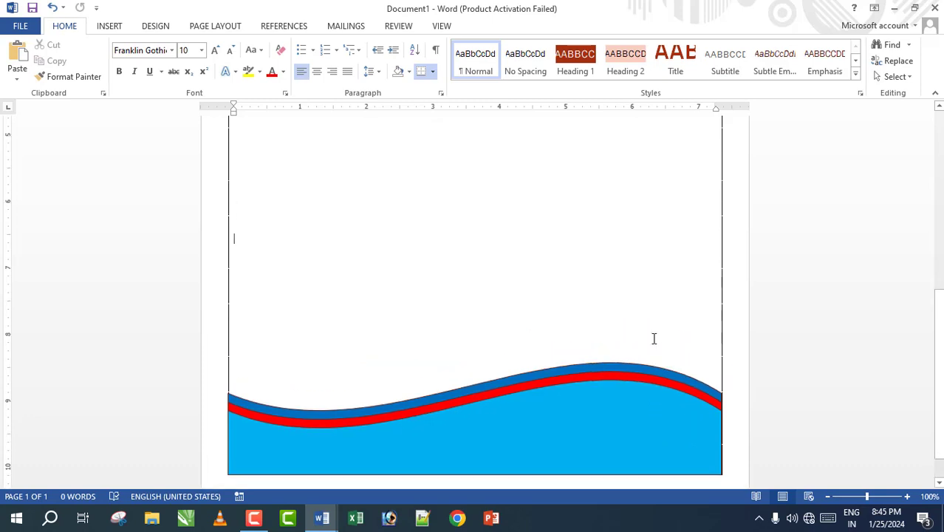
scroll(654, 339, "up", 5)
scroll(650, 337, "up", 4)
scroll(612, 322, "down", 3)
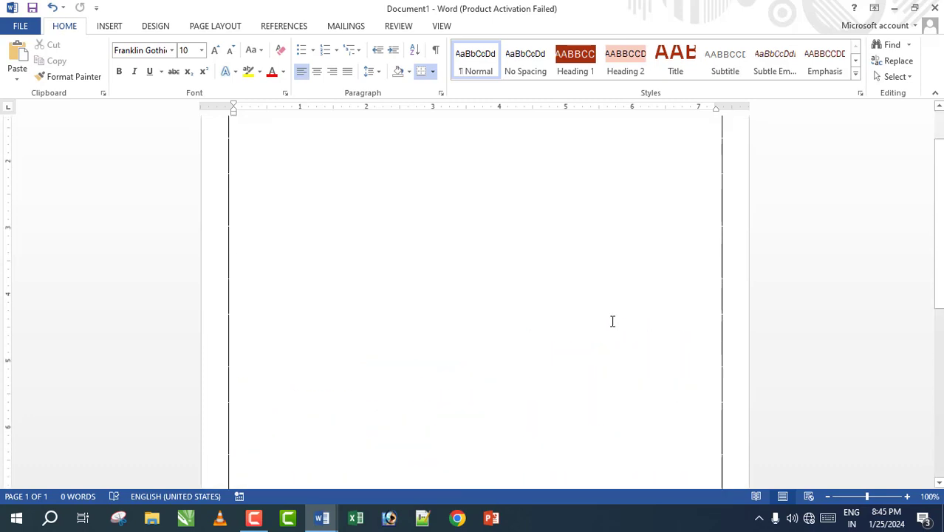
scroll(613, 322, "down", 4)
scroll(611, 316, "down", 3)
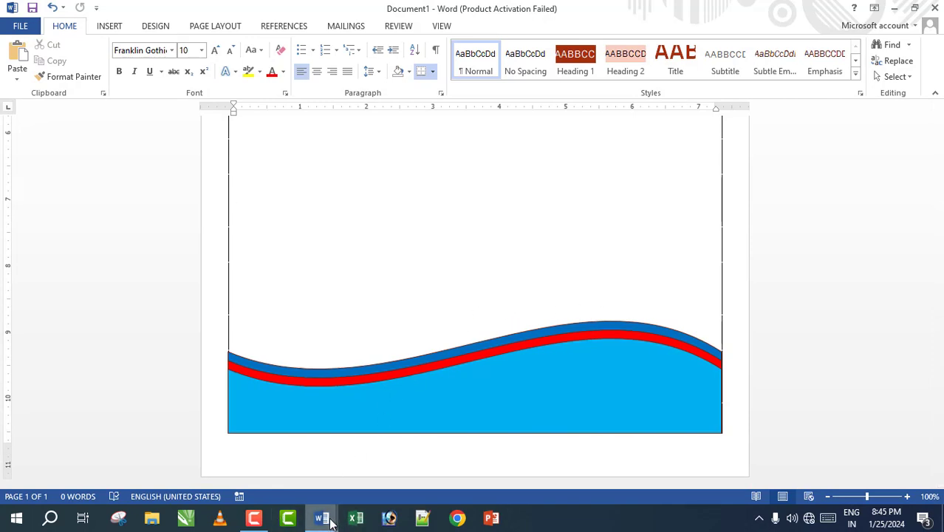
left_click(303, 477)
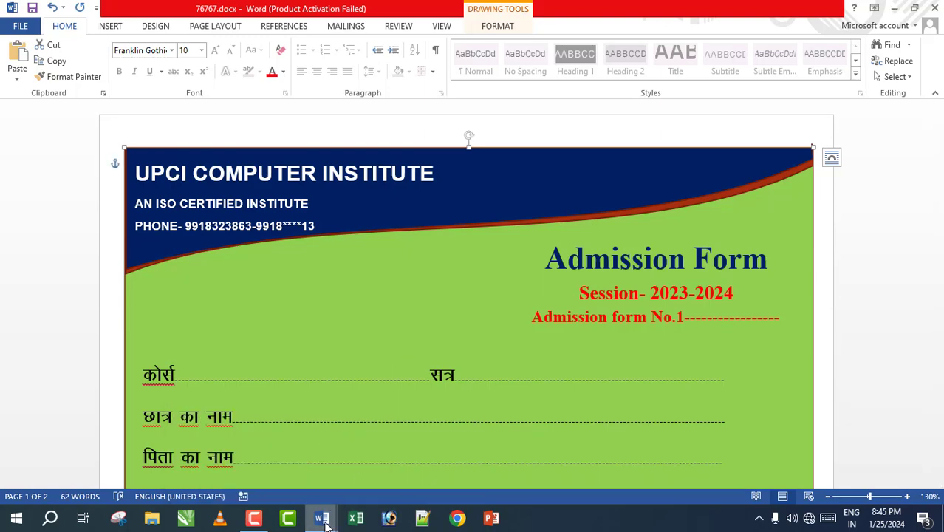
mouse_move(321, 518)
left_click(392, 461)
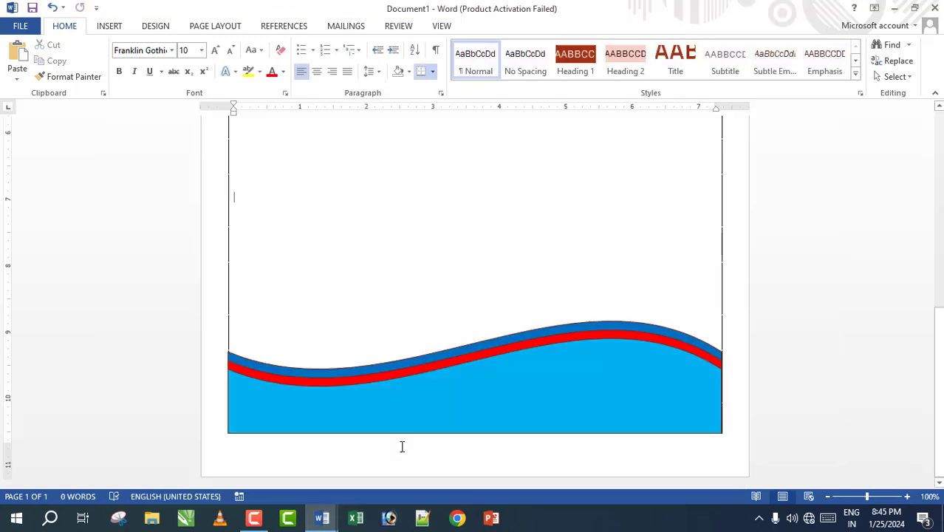
left_click(441, 375)
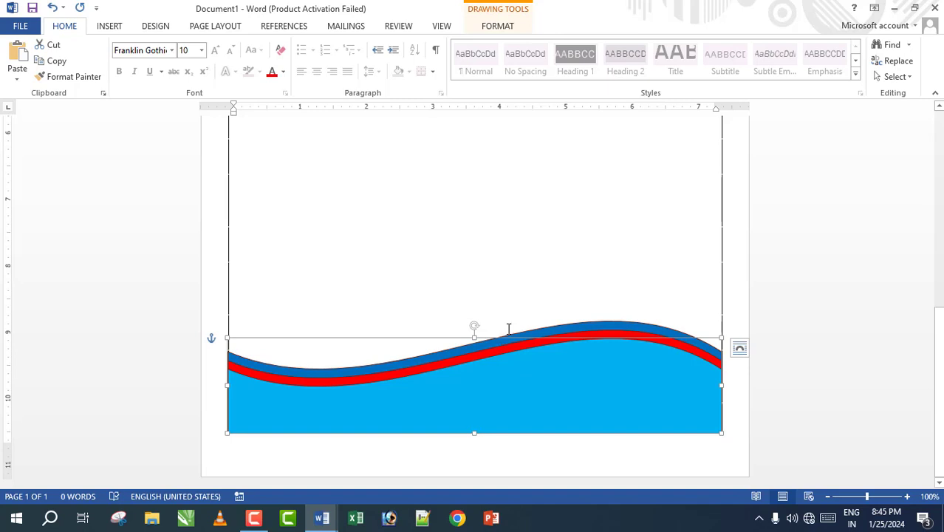
Delete the three old wave shapes: light-blue, red and blue
key("Delete")
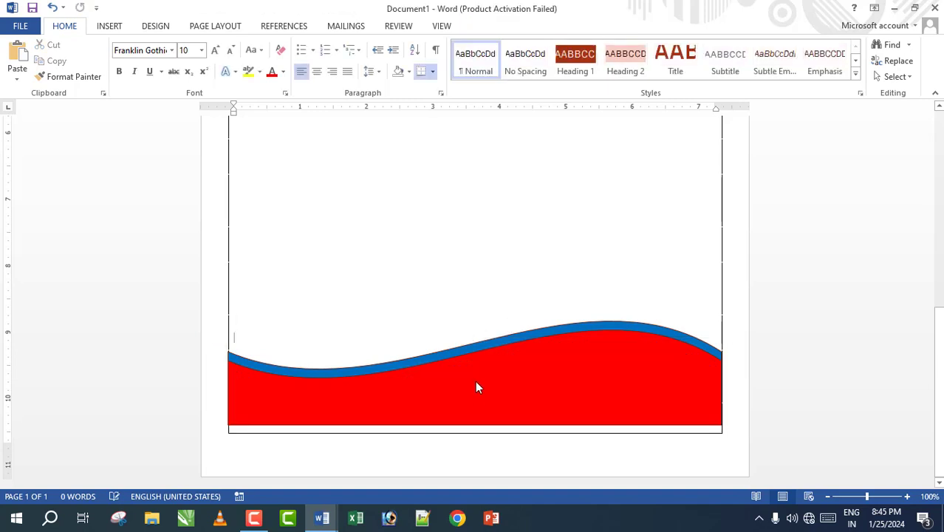
left_click(476, 383)
key("Delete")
left_click(489, 366)
key("Delete")
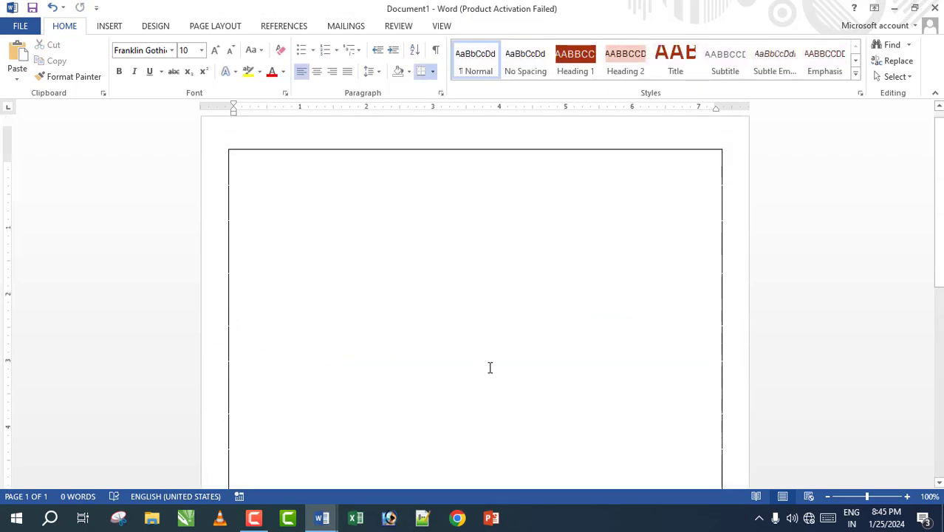
Draw a dark red rectangle, 1.18" by 7.42", across the top of the bordered frame
scroll(490, 367, "up", 1)
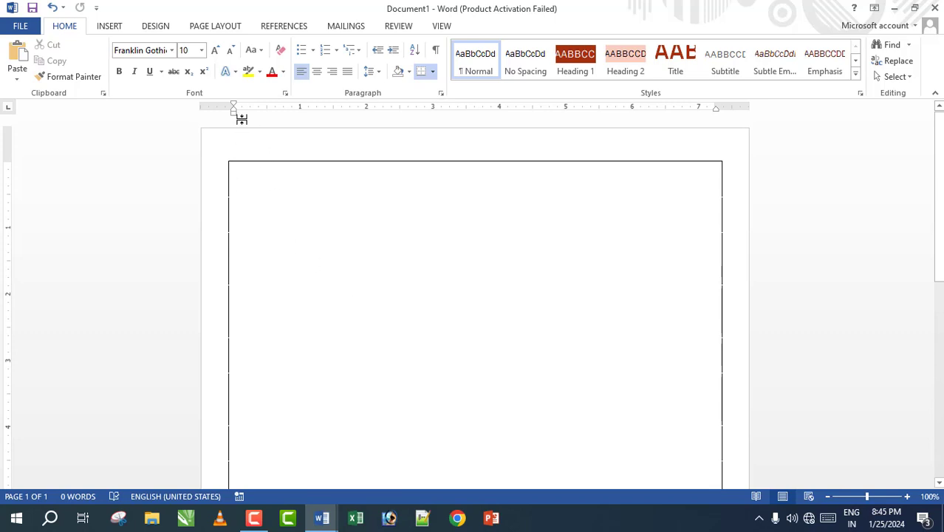
left_click(109, 26)
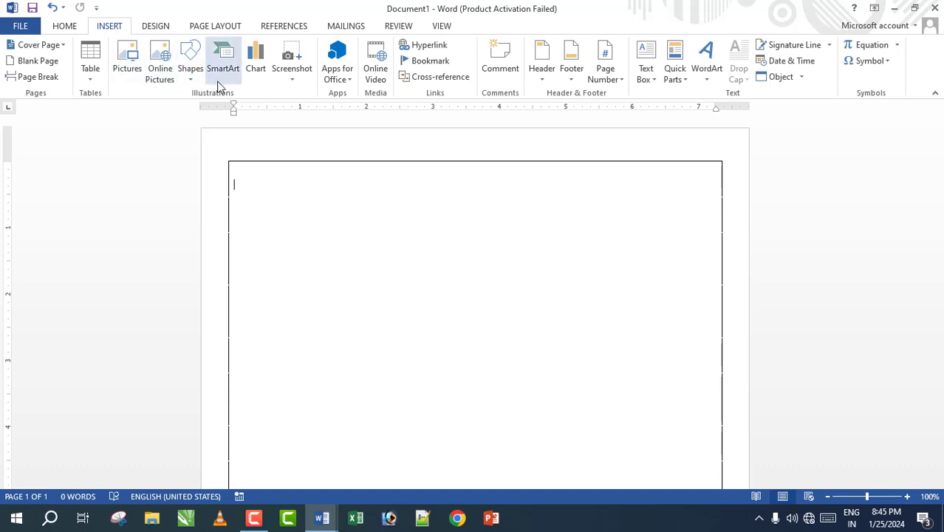
left_click(190, 58)
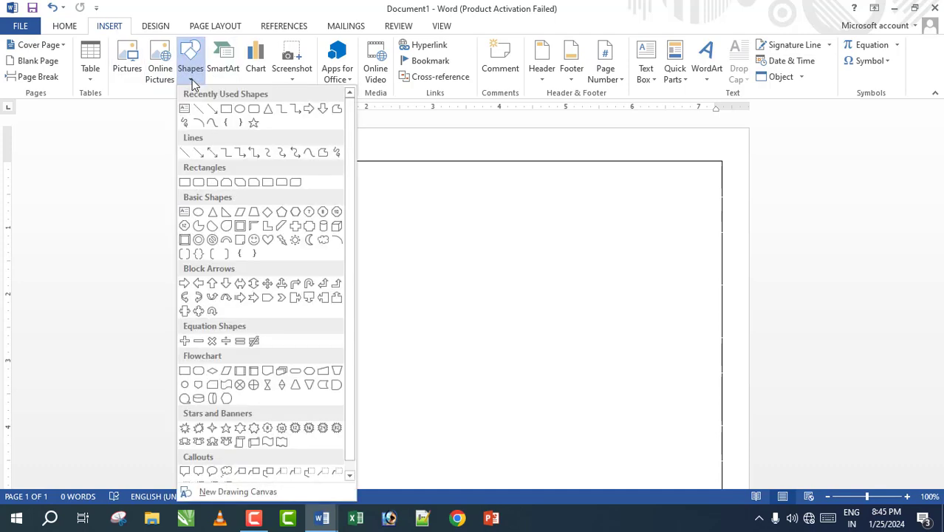
left_click(185, 182)
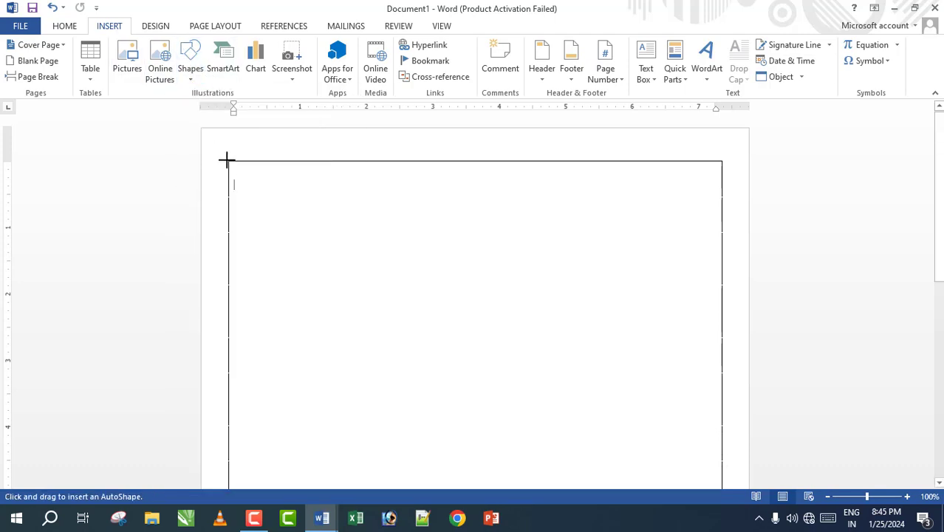
left_click_drag(228, 159, 722, 238)
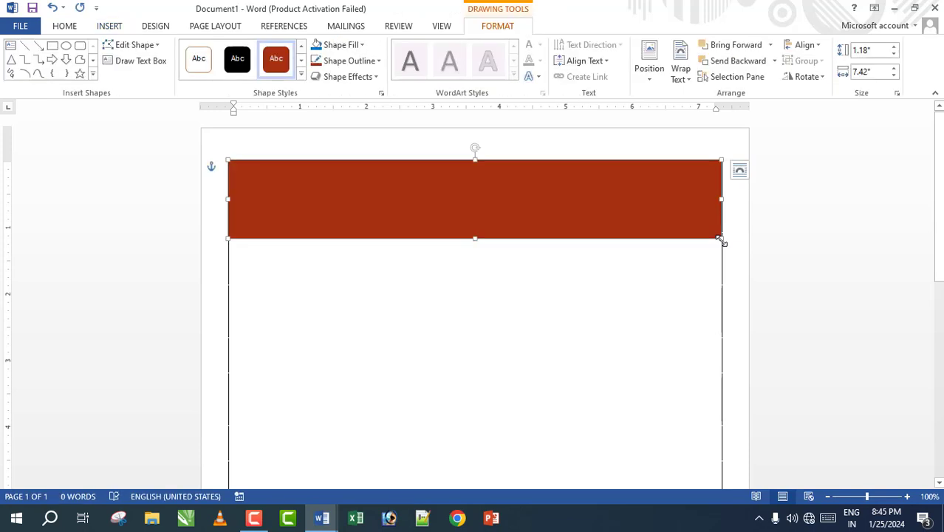
Edit the rectangle's points, moving the bottom-right vertex up to the top-right corner to form a wedge
left_click(147, 48)
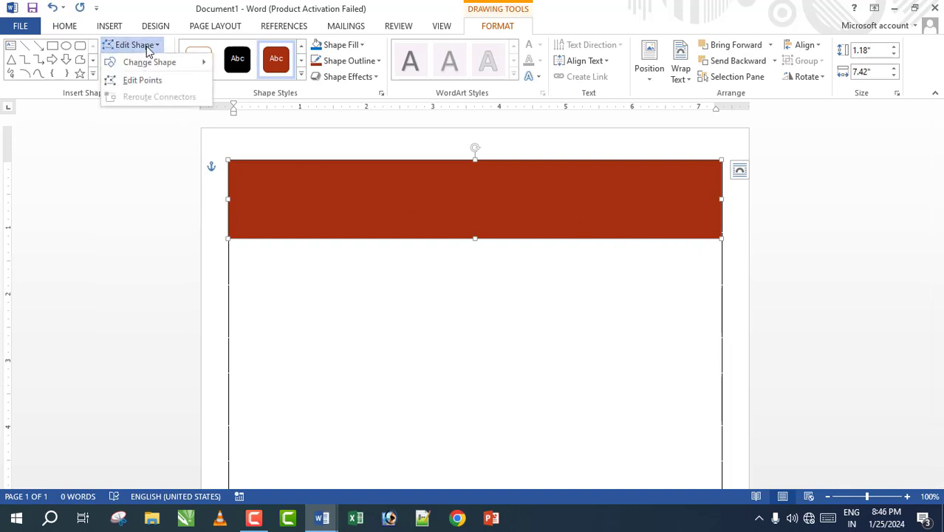
left_click(137, 83)
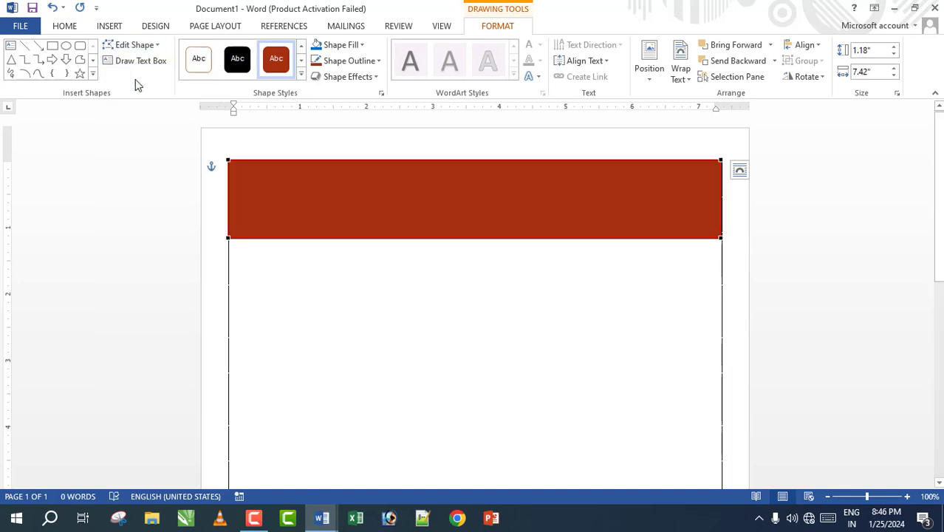
left_click(719, 237)
left_click_drag(723, 237, 686, 165)
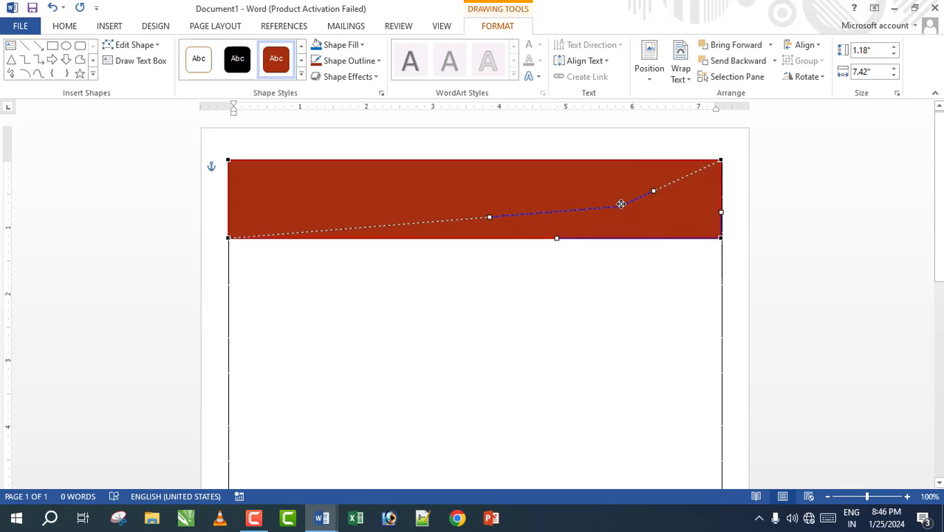
mouse_move(685, 166)
left_mouse_down()
mouse_move(620, 205)
mouse_move(687, 243)
mouse_move(721, 166)
mouse_move(627, 434)
mouse_move(723, 168)
left_mouse_up()
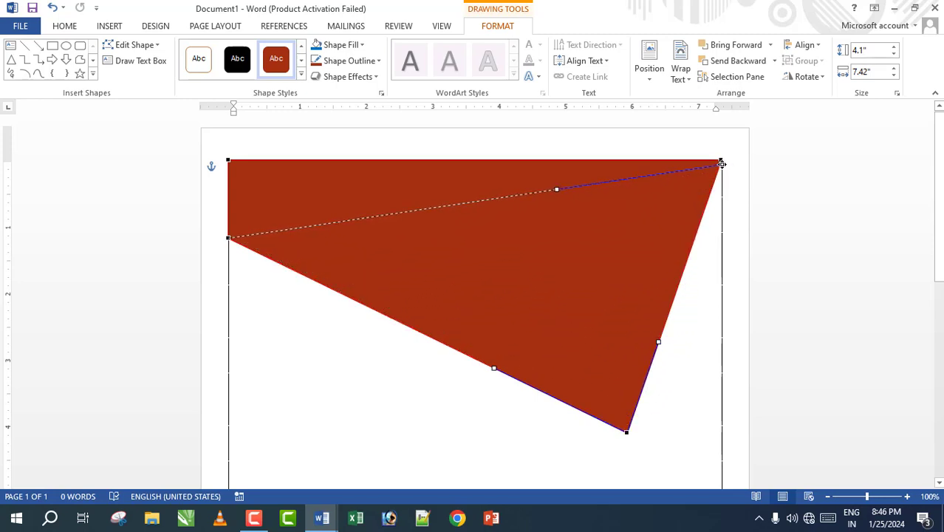
left_click_drag(723, 168, 722, 169)
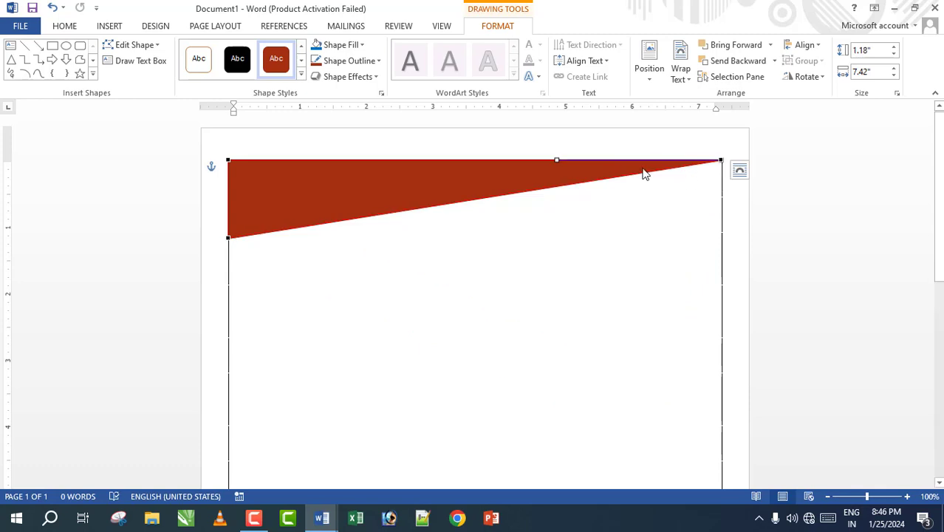
Bend the diagonal lower edge into a wave curve using the left and right Bezier handles
left_click(727, 168)
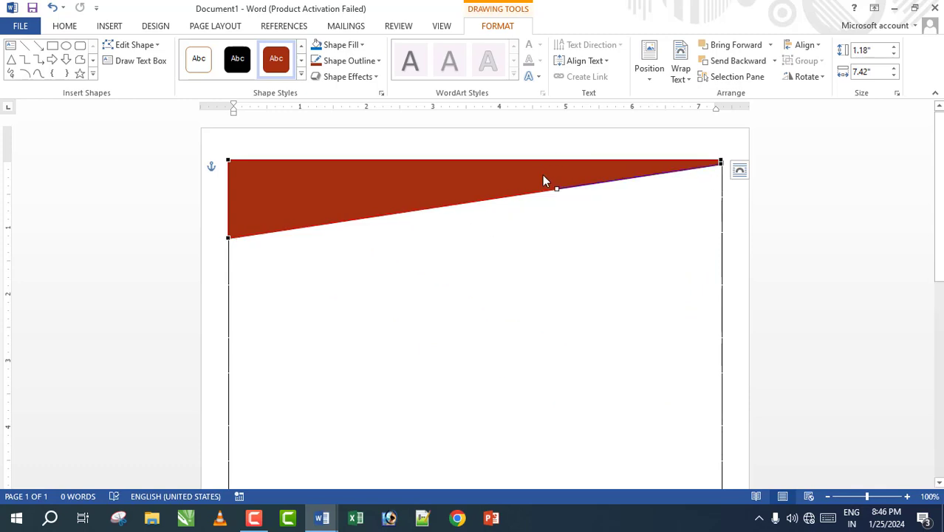
left_click_drag(556, 191, 588, 229)
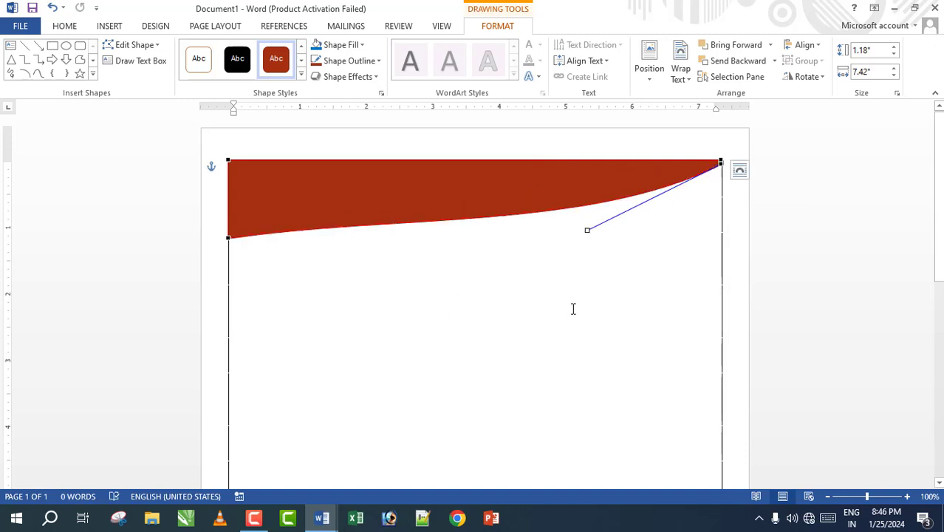
left_click(228, 237)
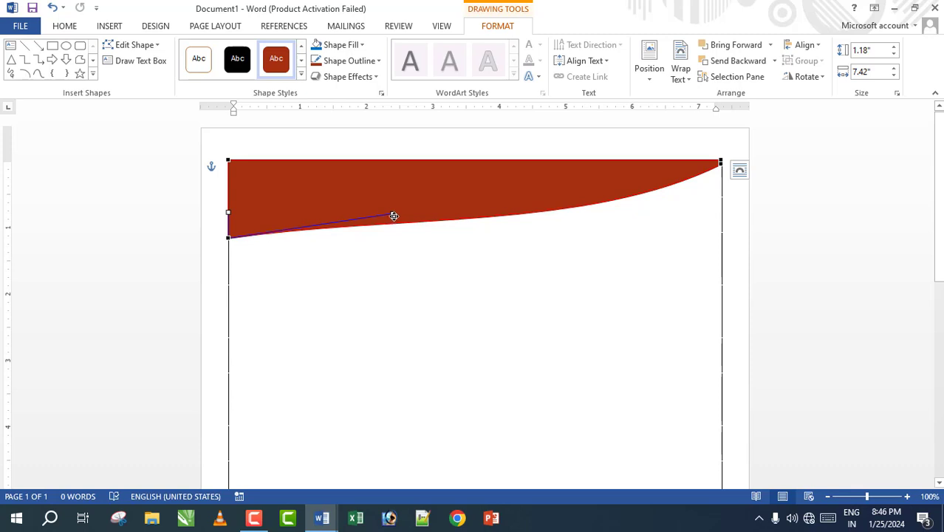
left_click_drag(394, 216, 385, 186)
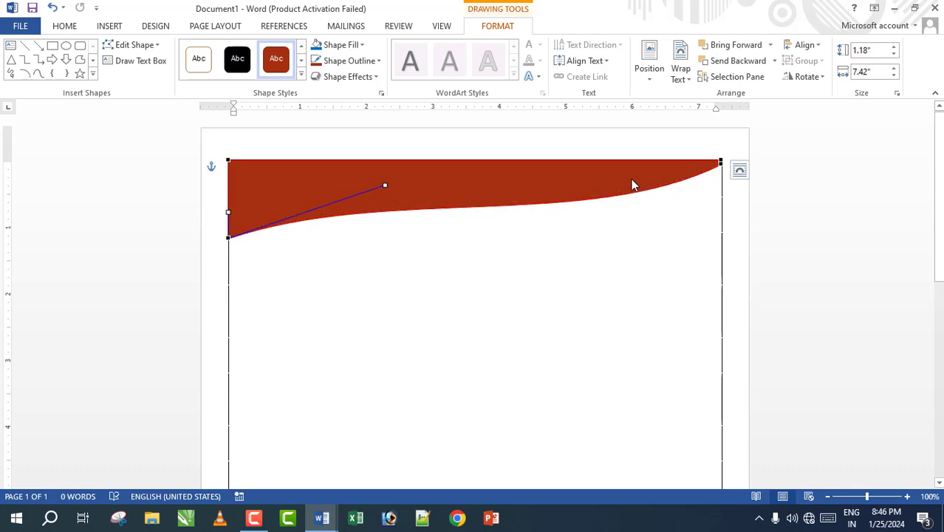
left_click(720, 166)
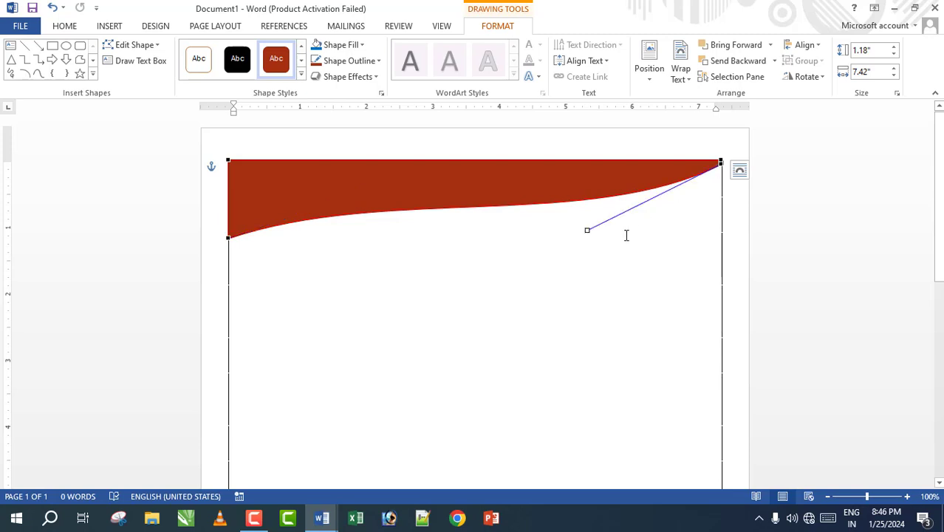
left_click_drag(589, 230, 604, 252)
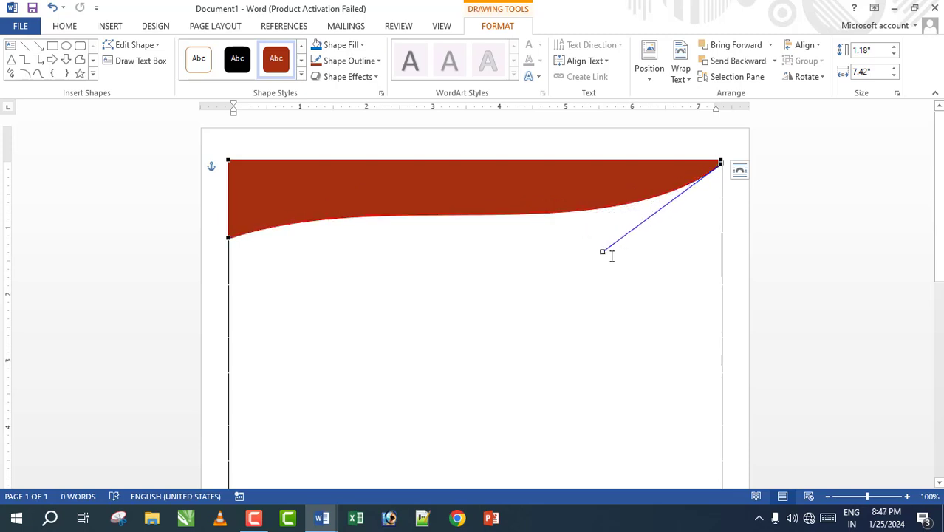
Duplicate the red banner just below the original
left_click(468, 270)
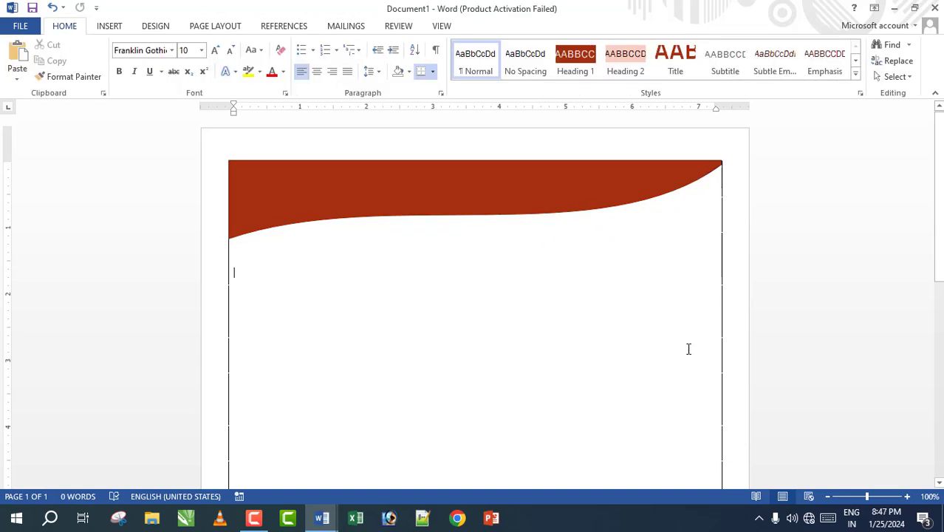
left_click(458, 186)
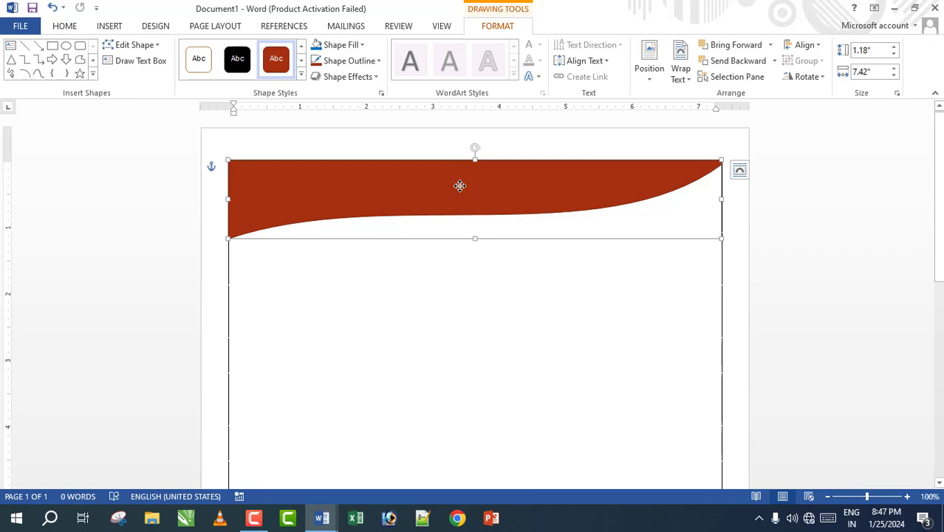
left_click_drag(460, 185, 458, 309)
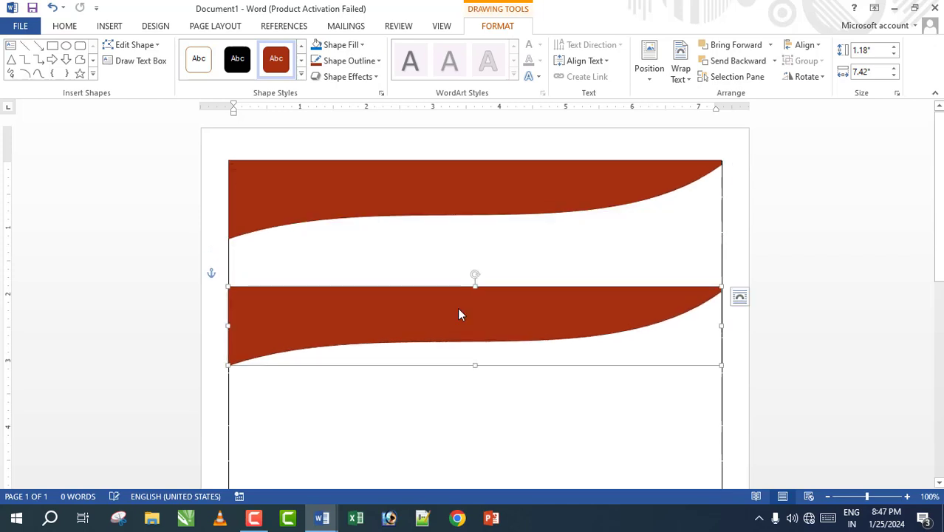
Fill the upper banner dark blue and move the red copy up over its lower part
left_click(466, 176)
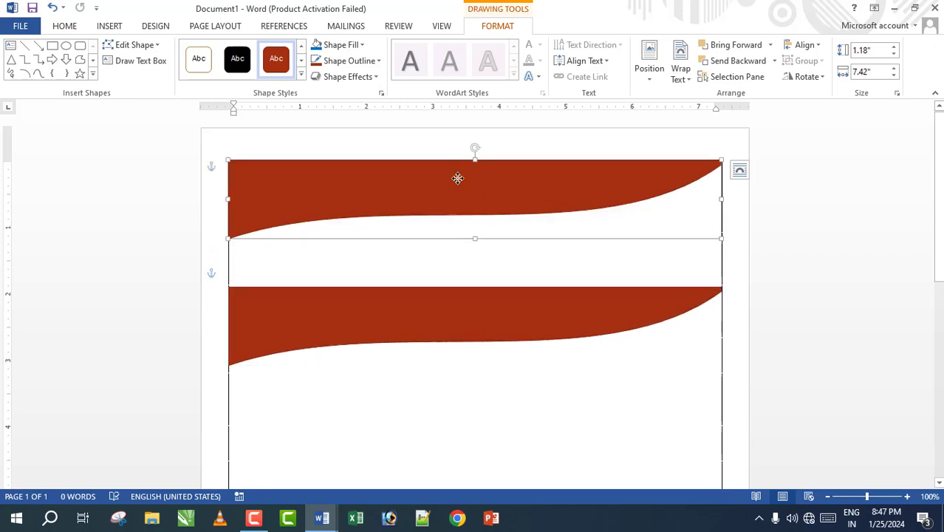
left_click(334, 45)
left_click(410, 153)
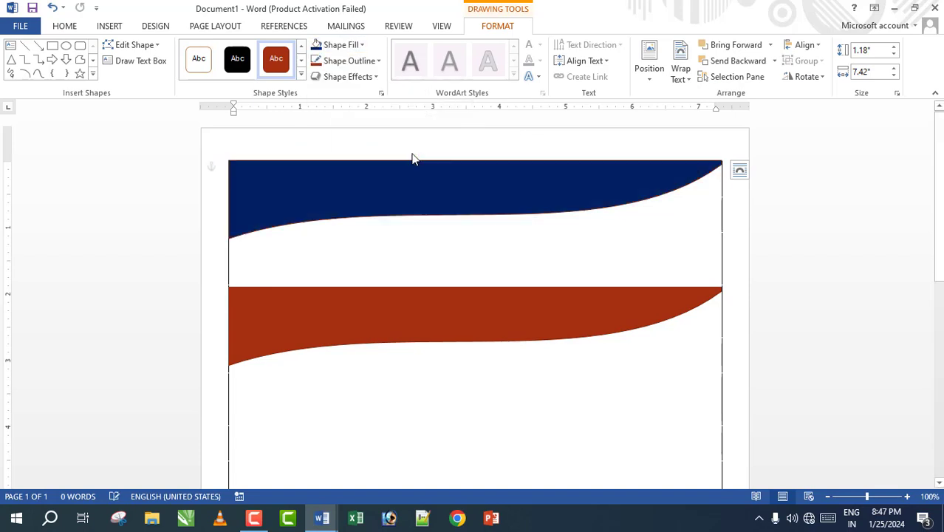
left_click(464, 309)
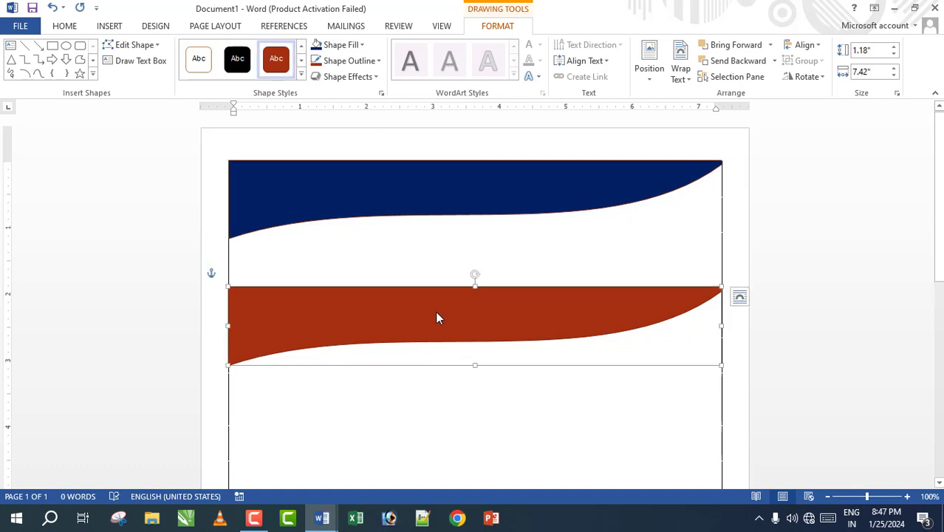
left_click_drag(440, 328, 439, 213)
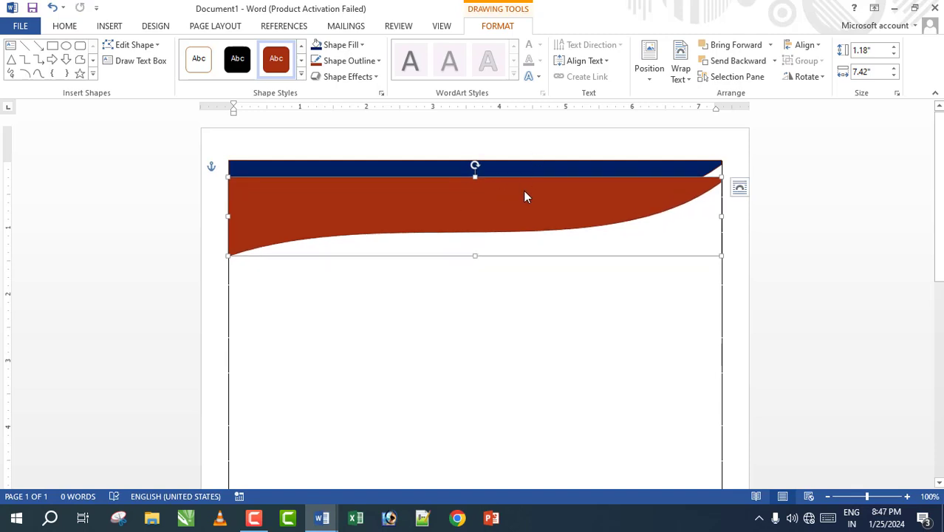
Send the red wave behind the navy wave and nudge it up four times
left_click(728, 62)
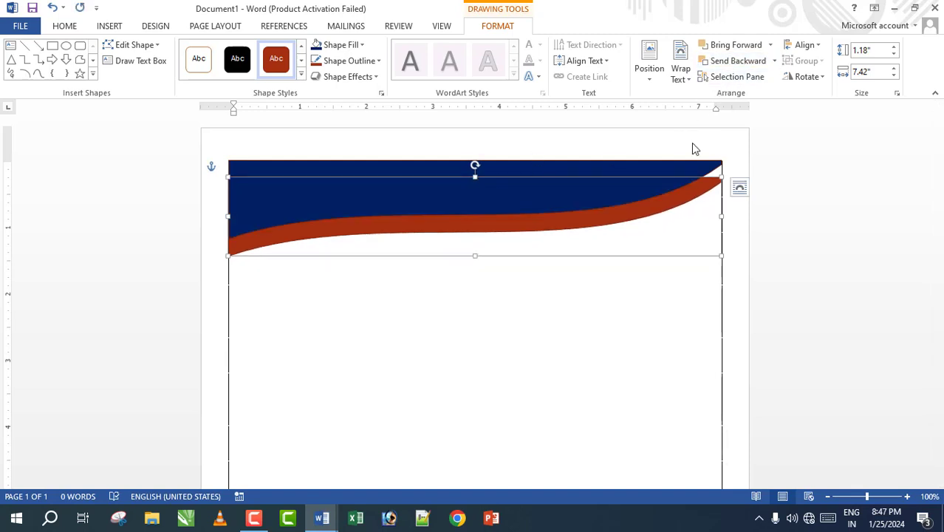
key("ctrl+Up")
key("ctrl+Up")
key("ctrl+Up")
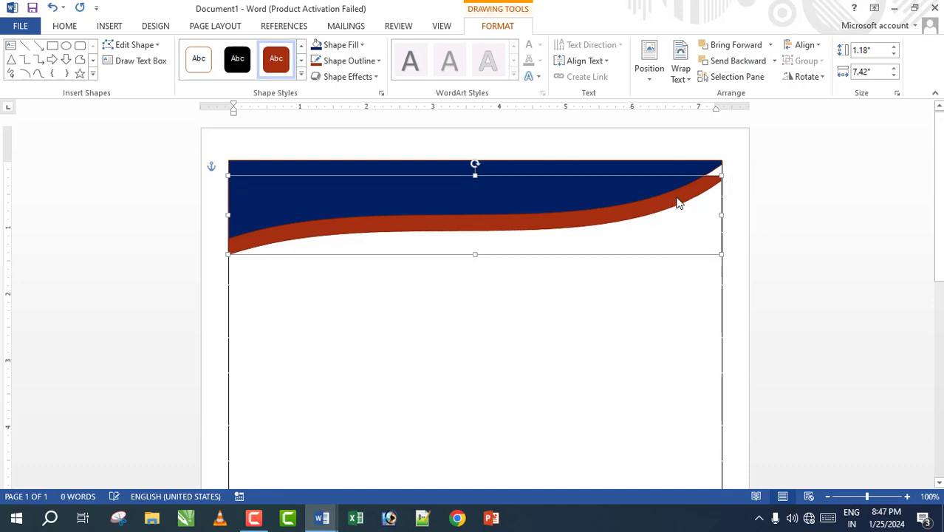
key("ctrl+Up")
key("ctrl+Up")
key("ctrl+Up")
key("ctrl+Up")
key("ctrl+Up")
key("ctrl+Up")
key("ctrl+Up")
key("ctrl+Up")
key("ctrl+Up")
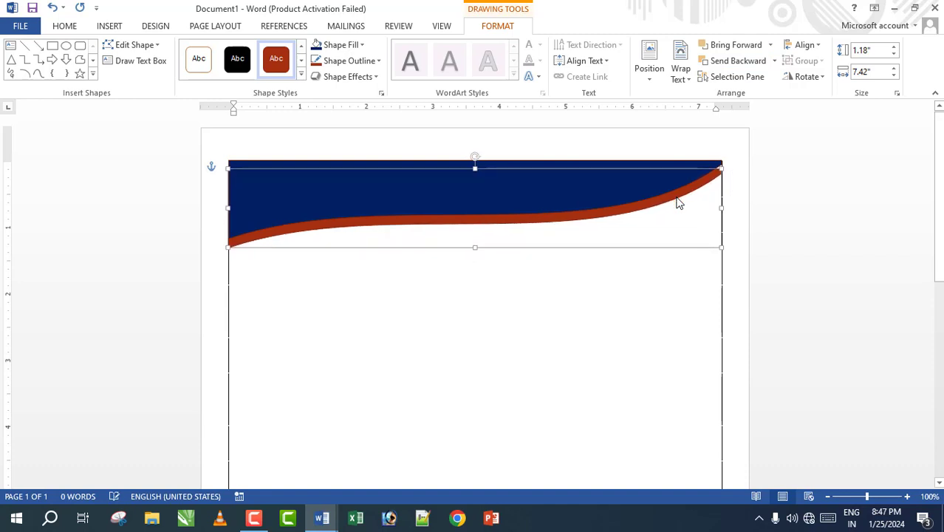
key("ctrl+Up")
key("ctrl+Up")
key("ctrl+Up")
key("ctrl+Up")
key("ctrl+Up")
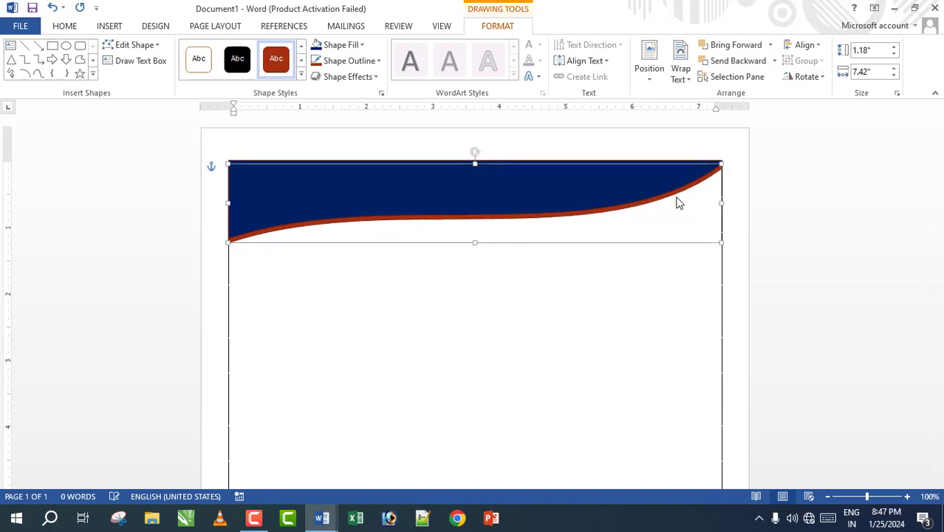
key("ctrl+Up")
Edit the red wave's points so only a thin curved red trim shows below the navy
left_click(140, 45)
left_click(140, 78)
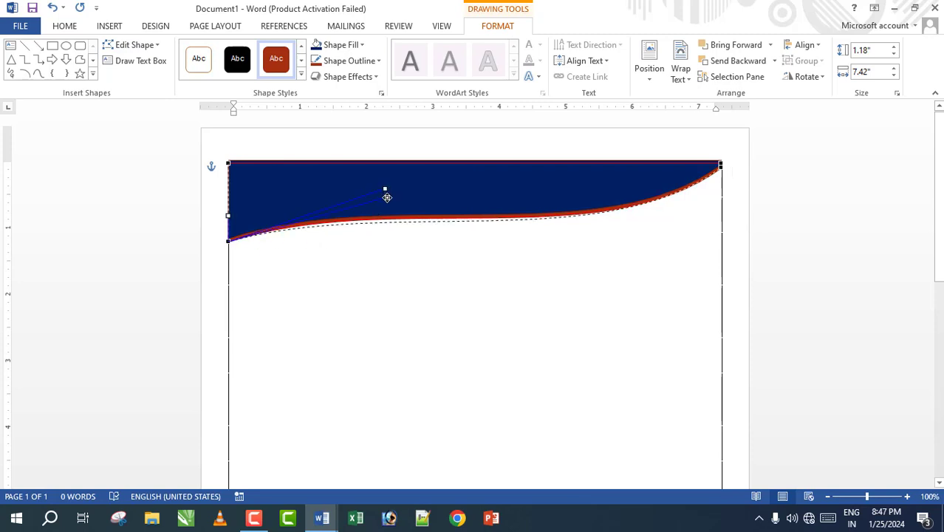
mouse_move(385, 190)
left_mouse_down()
mouse_move(388, 201)
mouse_move(377, 184)
left_mouse_up()
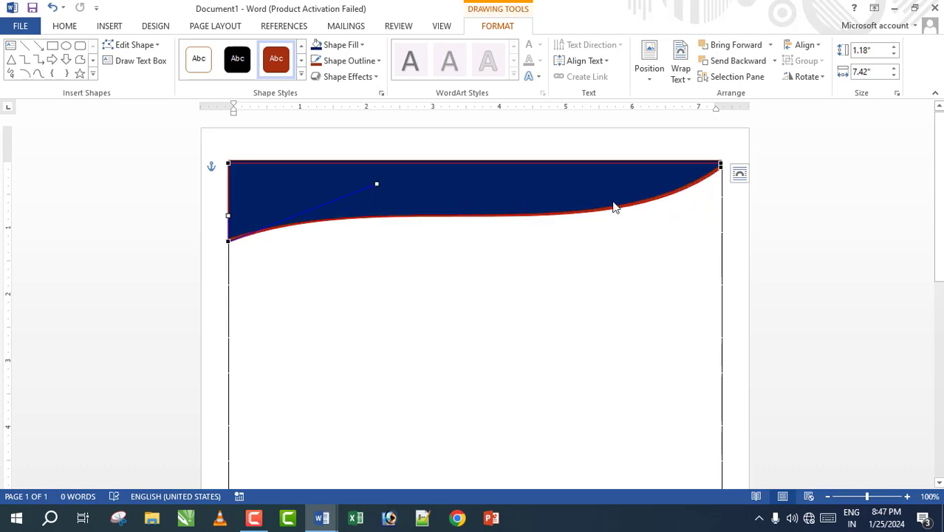
left_click(718, 168)
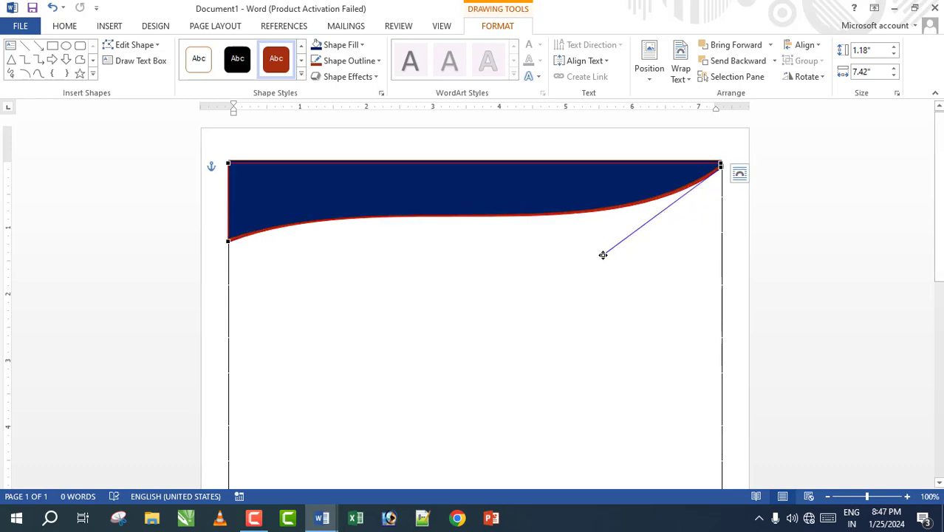
left_click_drag(603, 255, 610, 266)
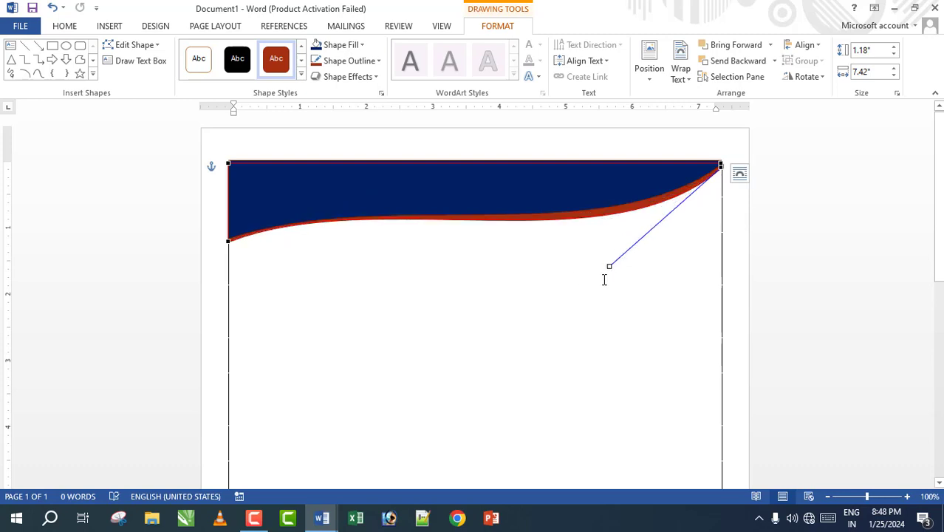
left_click_drag(605, 279, 606, 278)
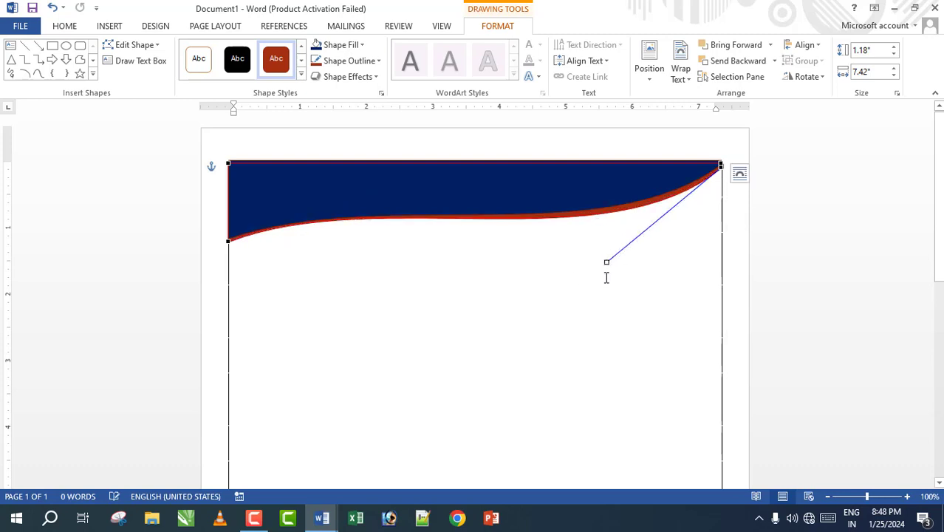
left_click(606, 277)
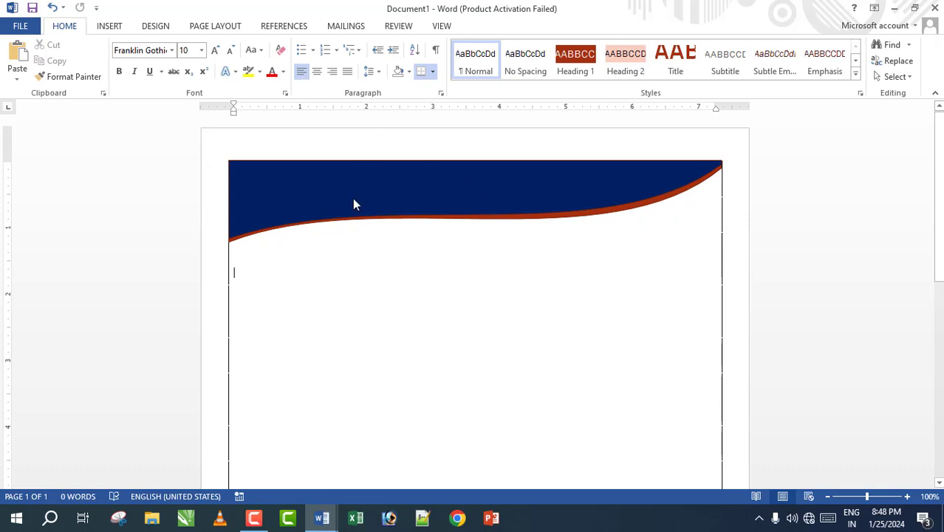
Paste the institute name, ISO certification line and phone number as text inside the navy wave
left_click(386, 314)
left_click(328, 182)
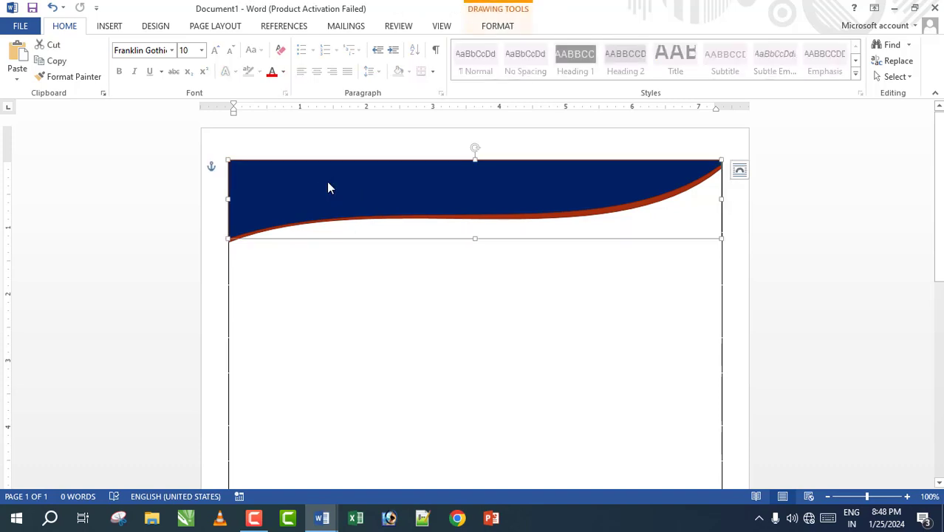
right_click(329, 188)
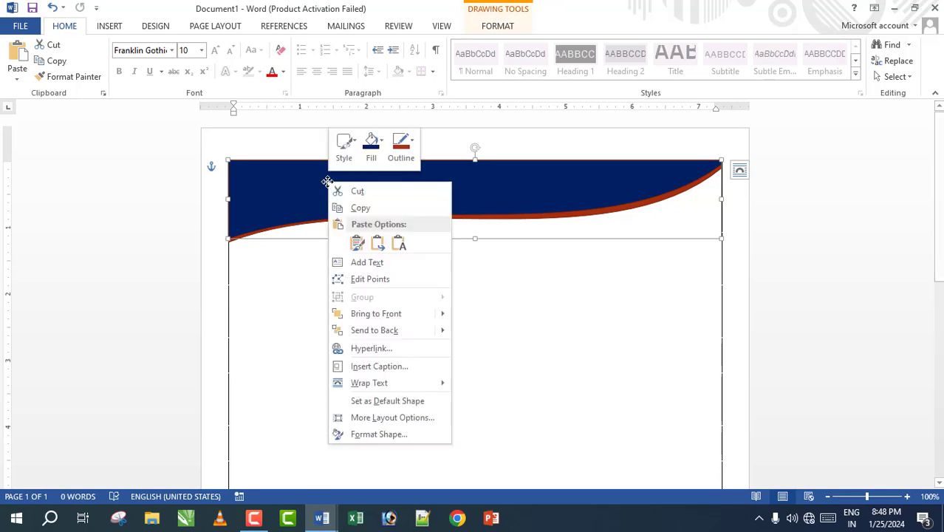
left_click(390, 264)
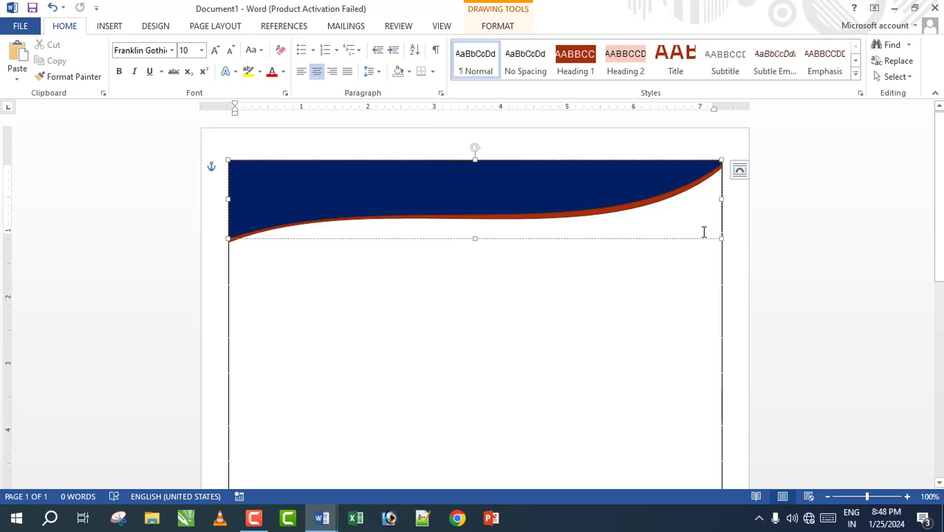
key("ctrl+v")
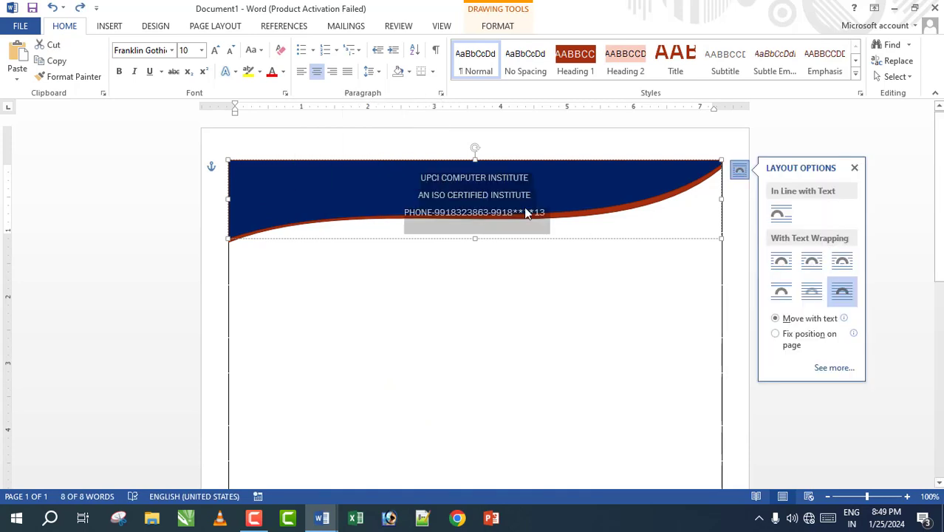
Left-align the three header lines and set their line spacing to 1.0
left_click(302, 73)
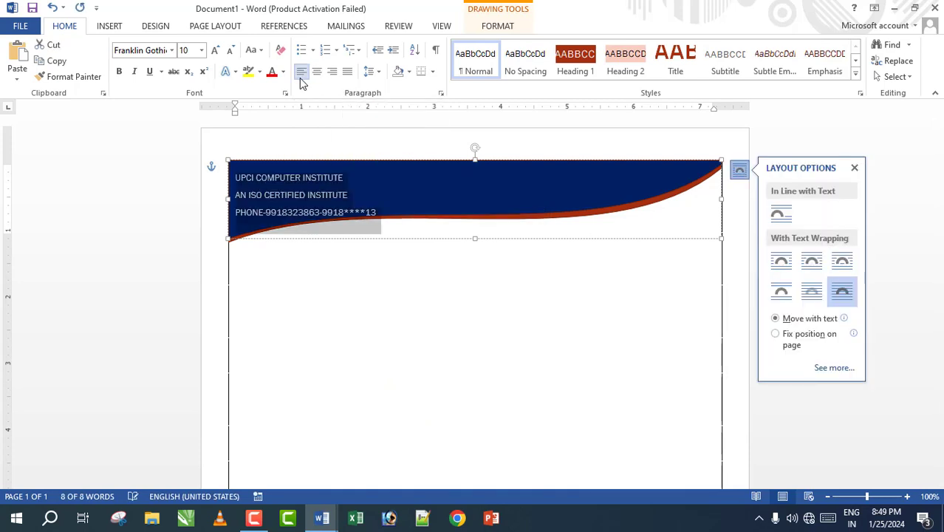
left_click(368, 187)
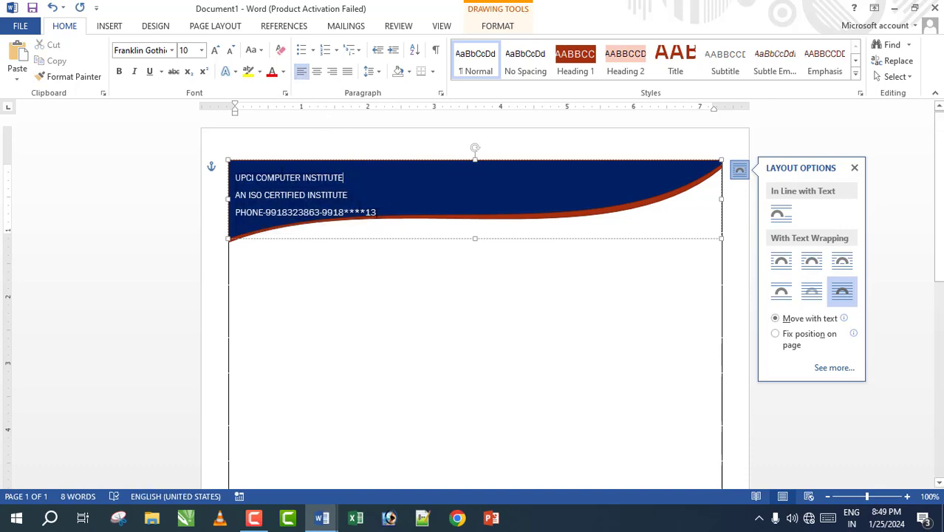
left_click_drag(380, 225, 235, 174)
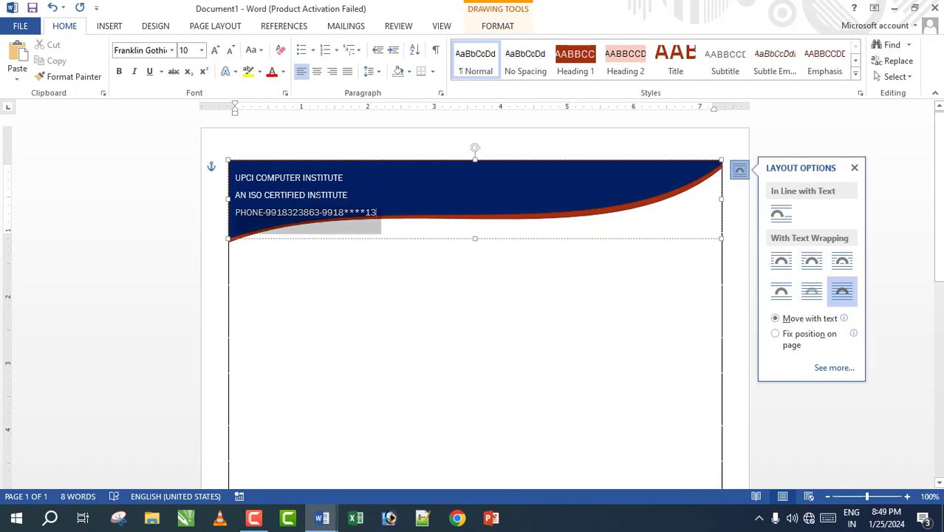
left_click(381, 73)
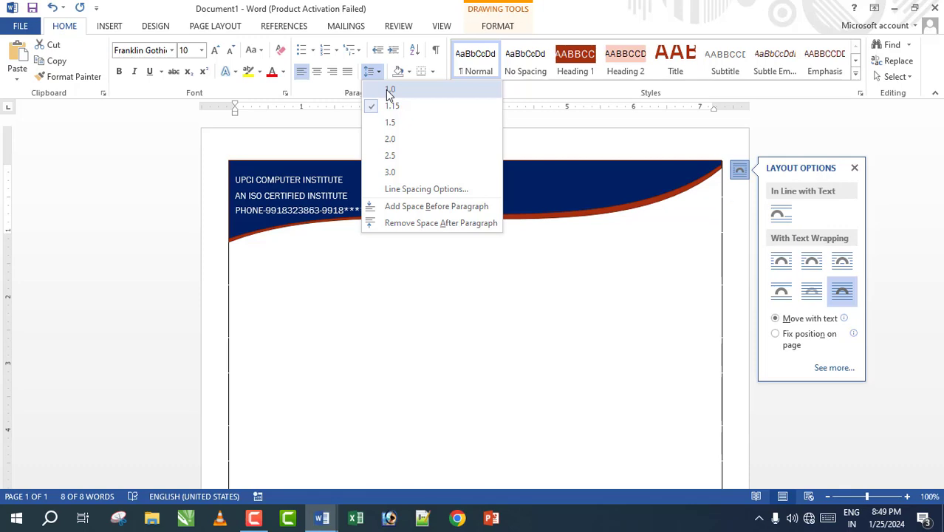
left_click(389, 90)
left_click(418, 186)
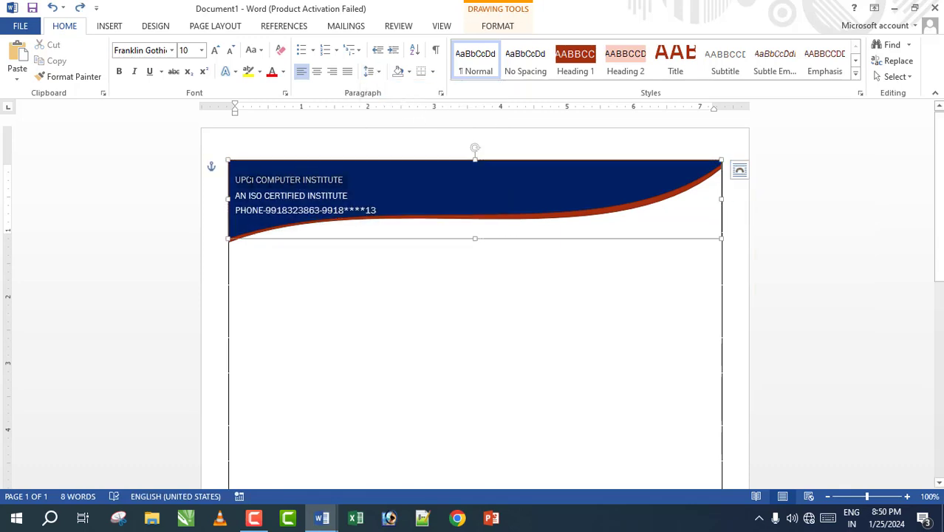
triple_click(294, 179)
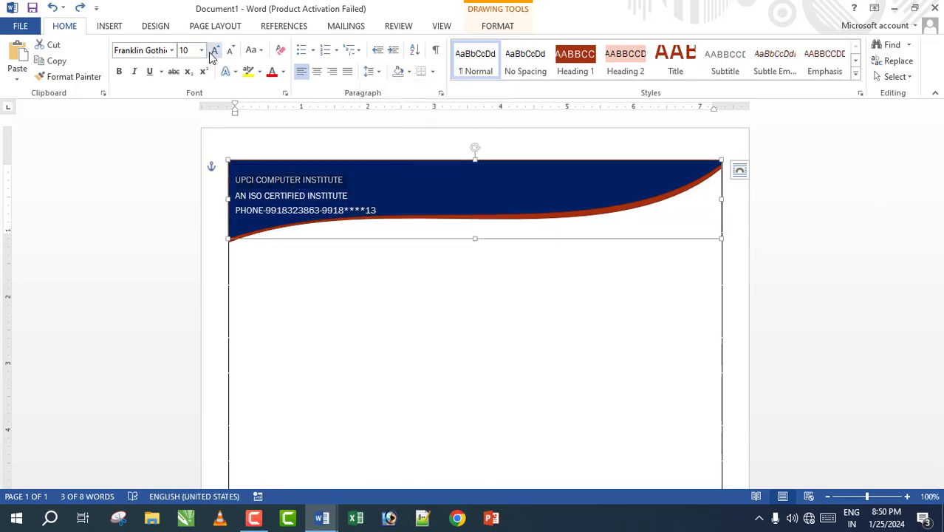
Make the UPCI COMPUTER INSTITUTE title bold 14 pt Arial
left_click(214, 52)
double_click(214, 51)
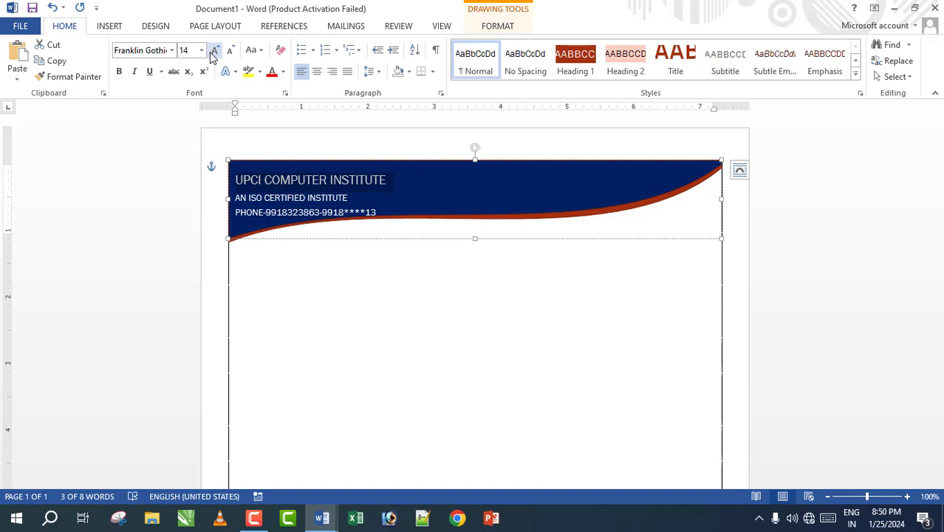
left_click(173, 51)
left_click(158, 184)
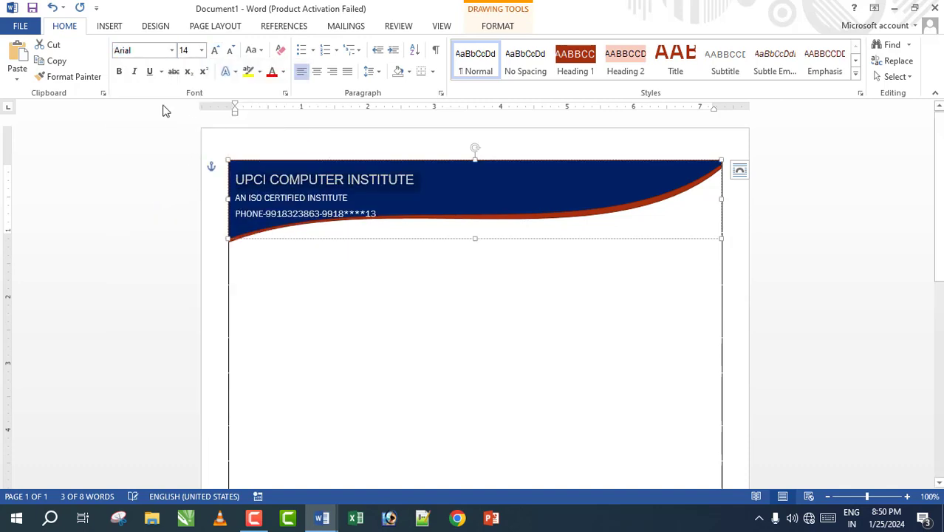
left_click(119, 71)
Set the certification and phone lines to Arial at about 8 pt
left_click(392, 198)
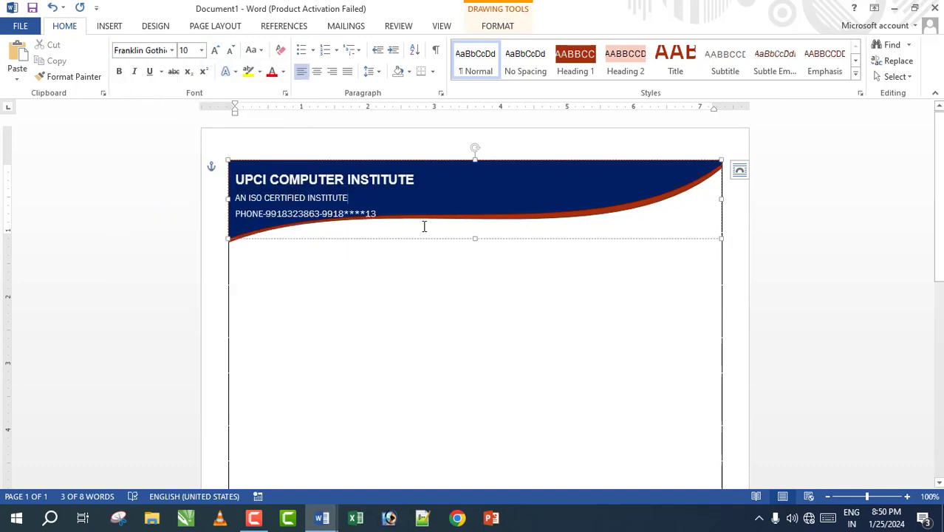
left_click_drag(379, 222, 237, 198)
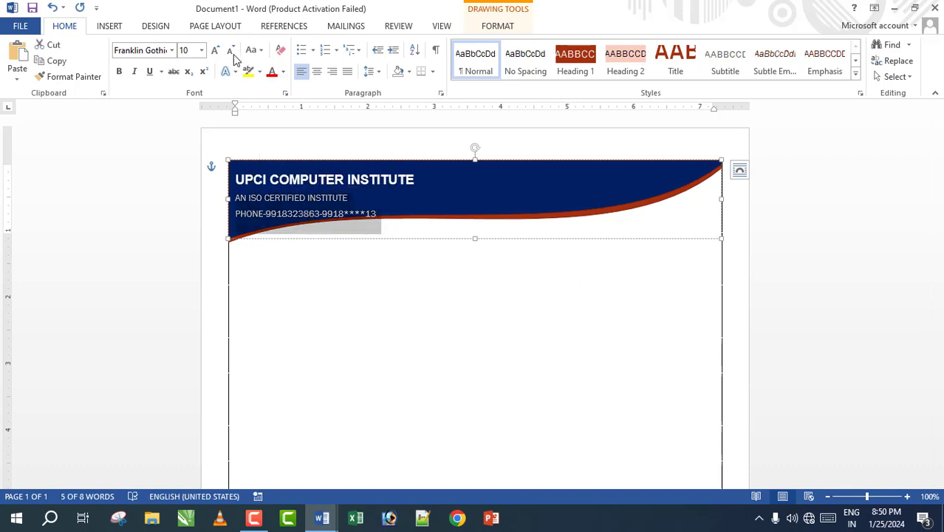
left_click(172, 50)
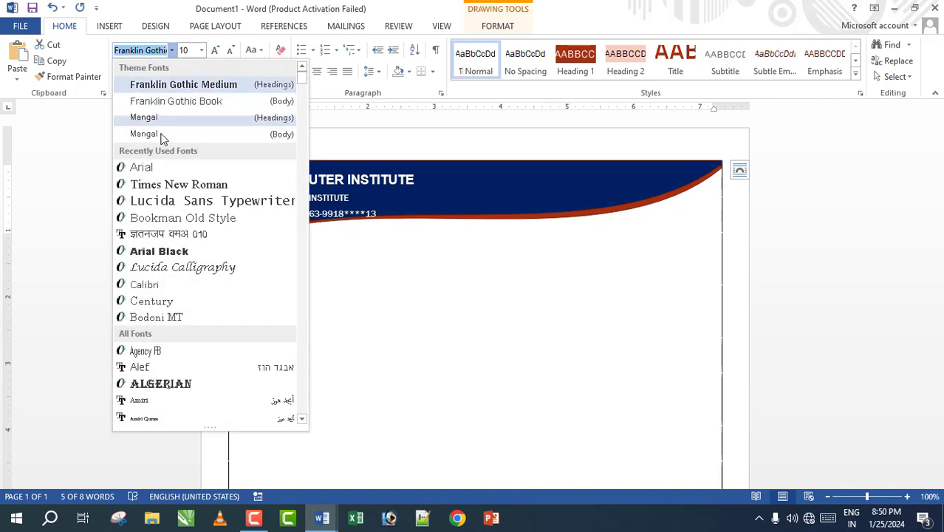
left_click(135, 167)
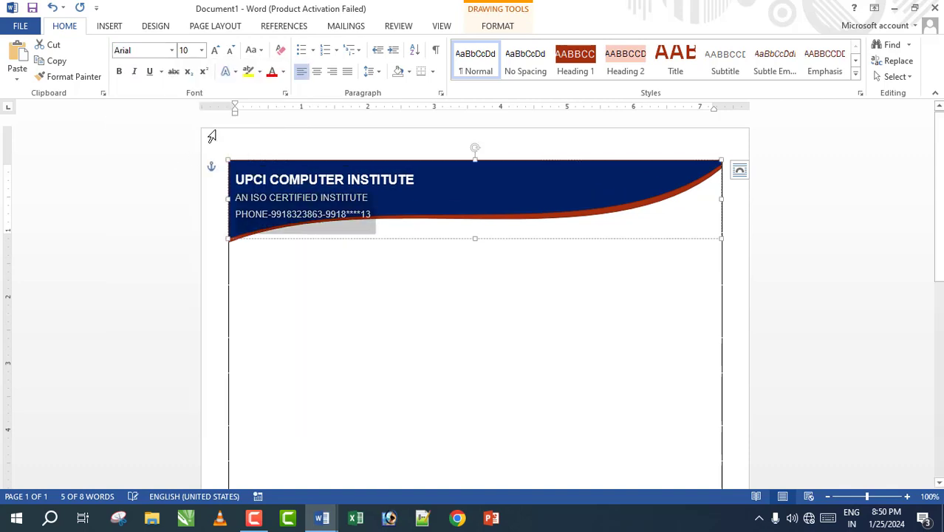
left_click(230, 50)
left_click(230, 50)
left_click(230, 51)
left_click(215, 50)
left_click(266, 182)
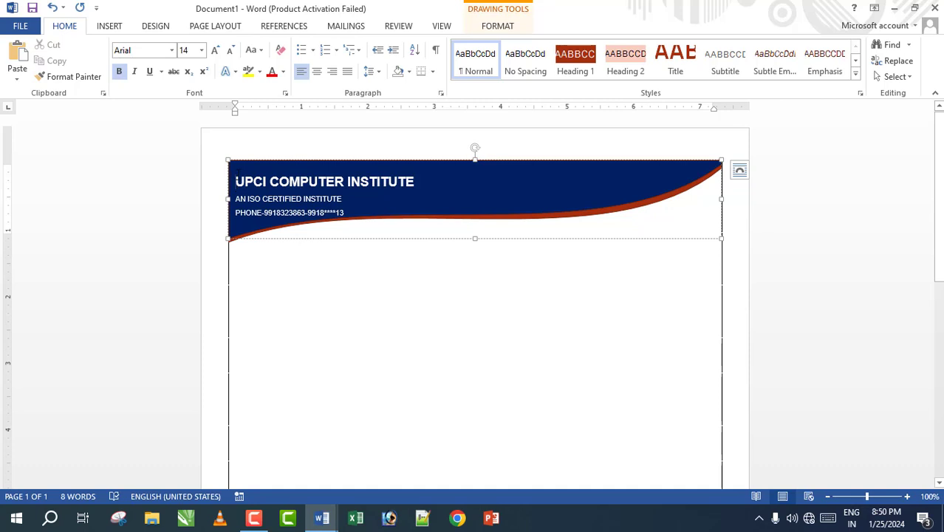
Add a tiny blank line above the title and align the header text to the top
key("Return")
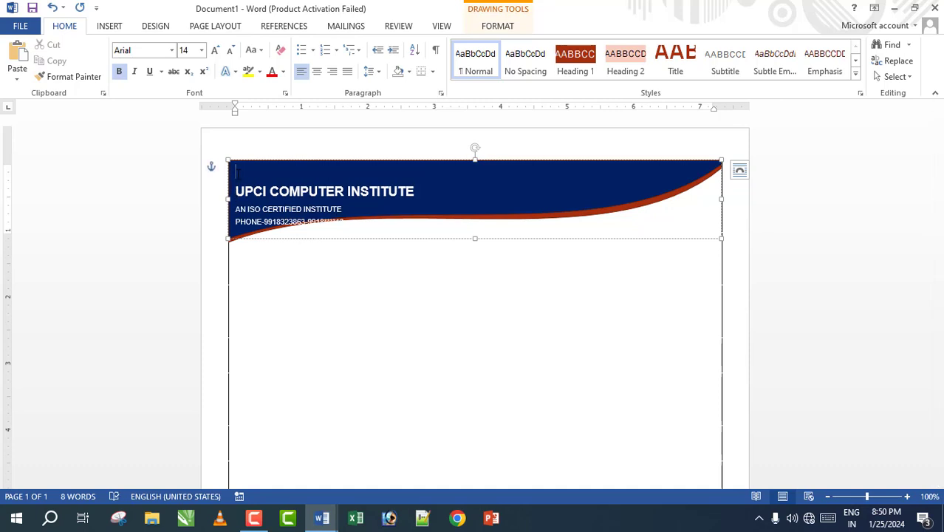
key("ctrl+bracketleft")
key("ctrl+bracketleft")
key("ctrl+bracketleft")
key("ctrl+bracketleft")
key("ctrl+bracketleft")
key("ctrl+bracketleft")
key("ctrl+bracketleft")
key("ctrl+bracketleft")
key("ctrl+bracketleft")
key("ctrl+bracketleft")
key("ctrl+bracketleft")
key("ctrl+bracketleft")
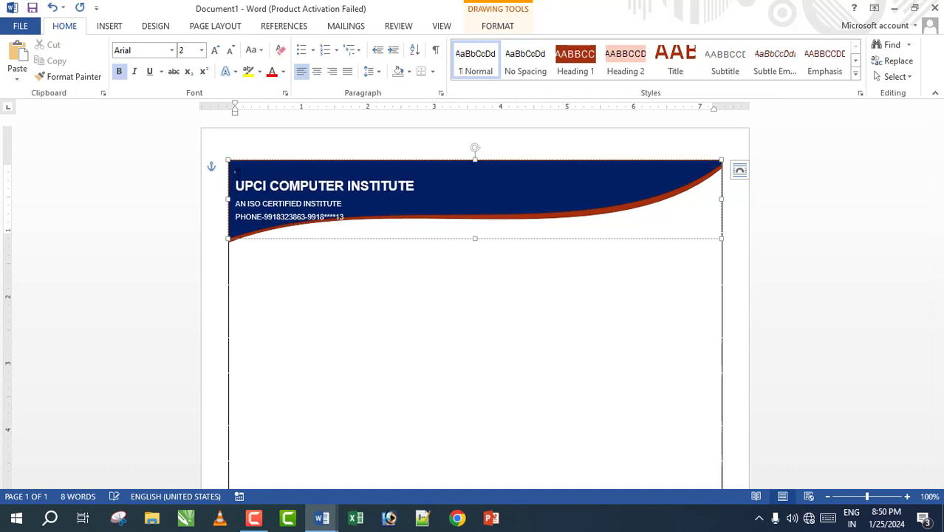
key("ctrl+a")
left_click(497, 25)
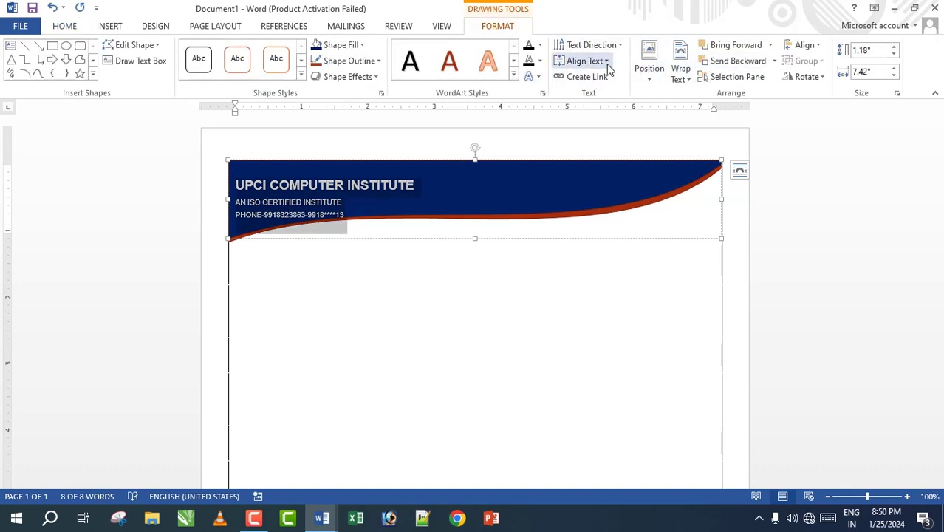
left_click(606, 62)
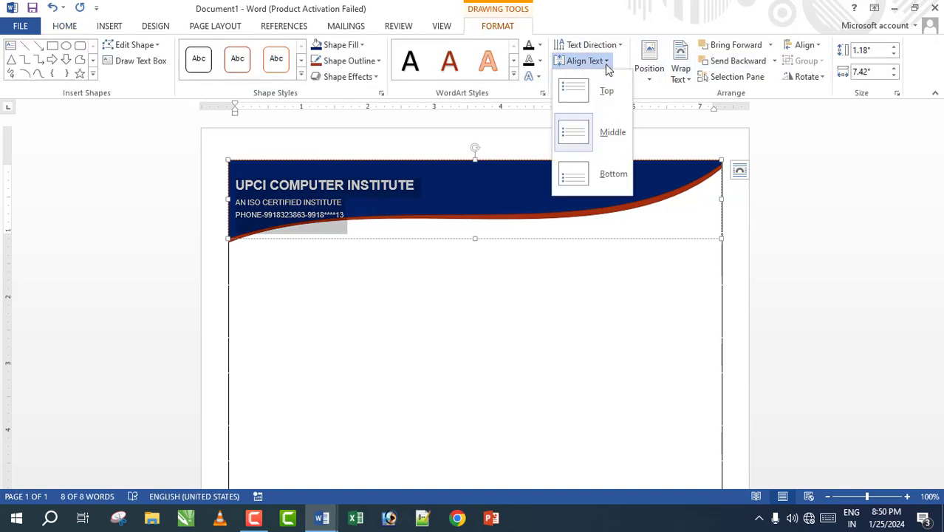
left_click(584, 96)
left_click(338, 285)
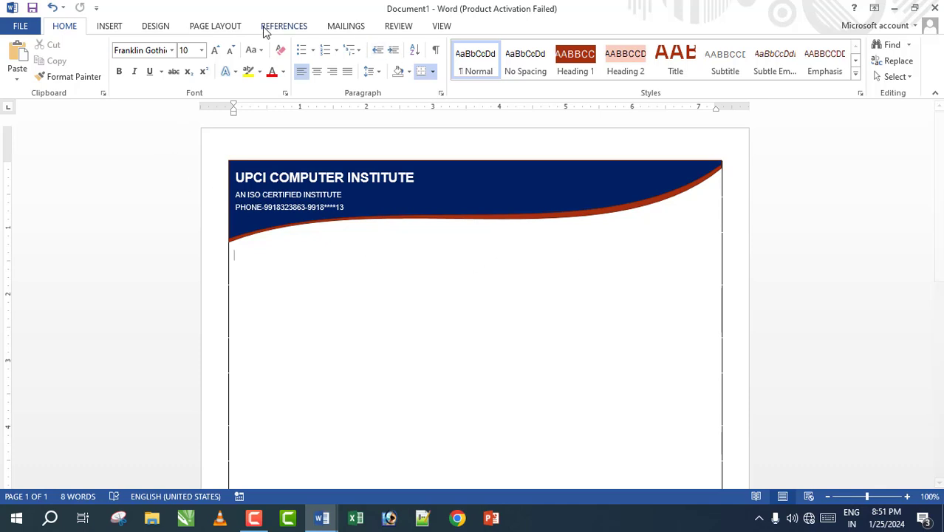
Insert a Simple Text Box and position it just under the header's right side
left_click(118, 28)
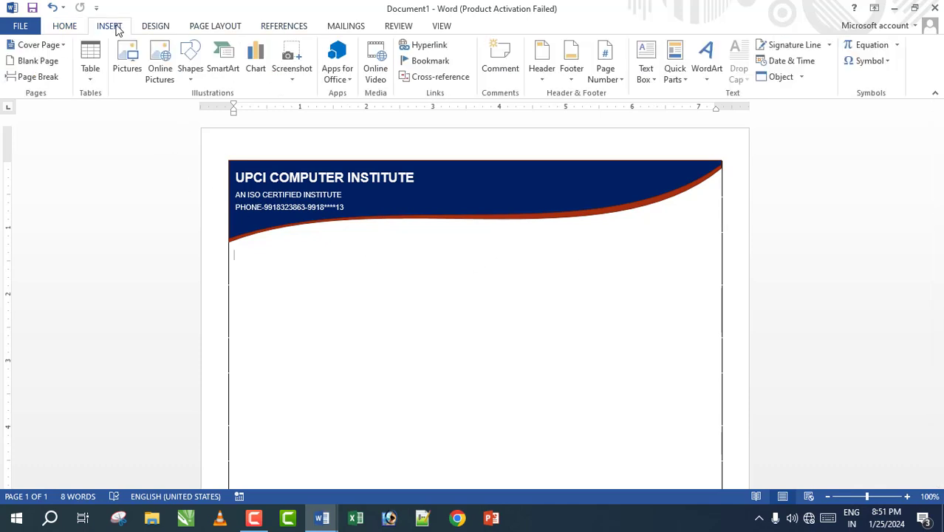
left_click(646, 65)
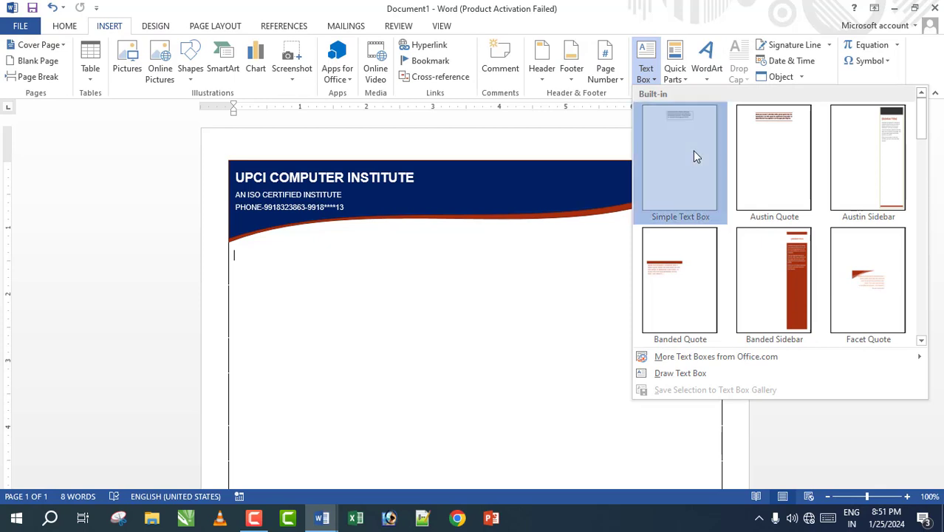
left_click(693, 155)
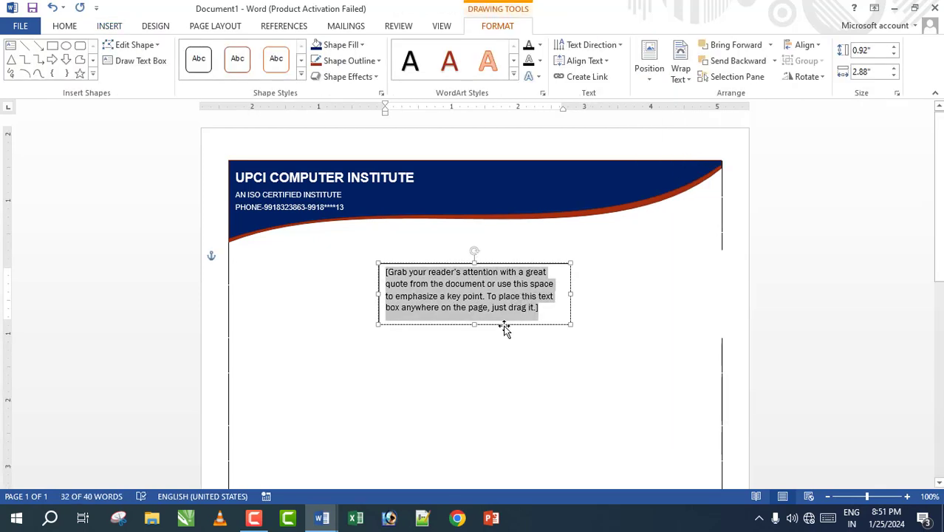
left_click_drag(504, 329, 640, 289)
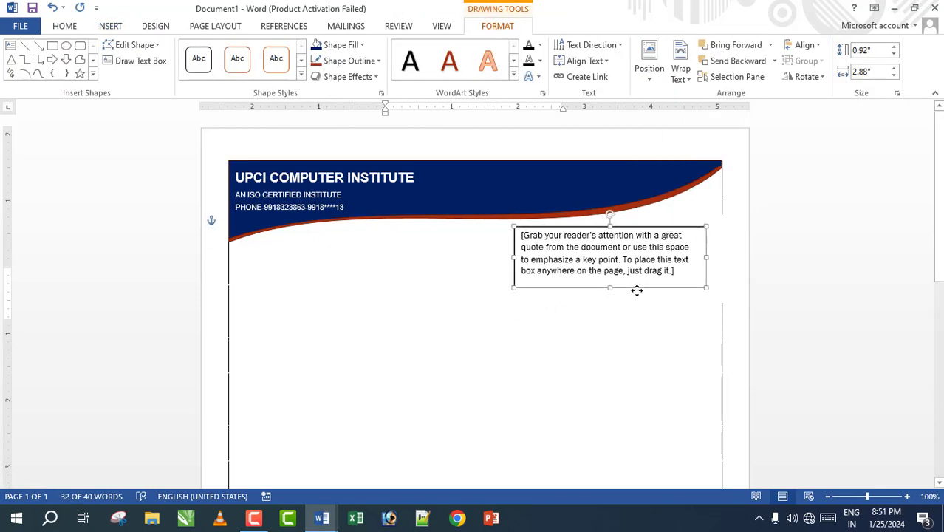
left_click_drag(637, 291, 640, 289)
type("Admission Form")
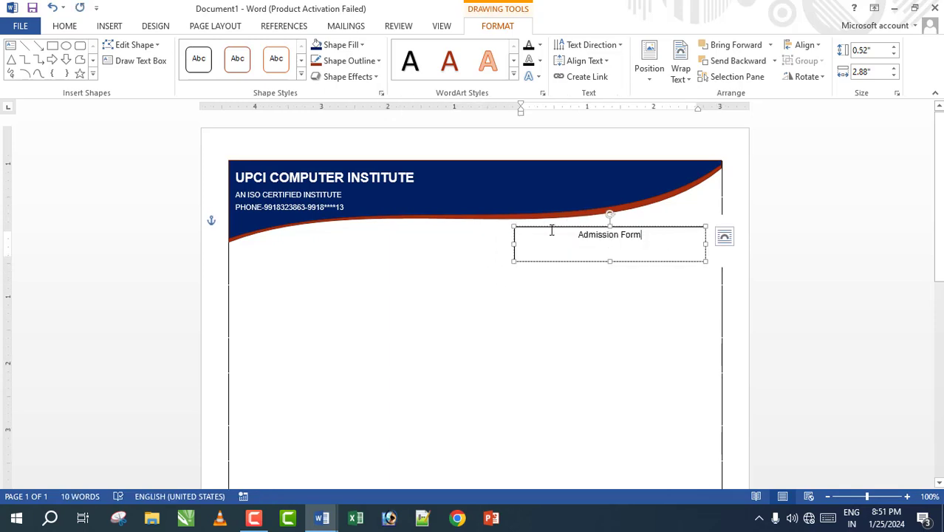
Format the Admission Form text as bold 24 pt Arial
key("ctrl+a")
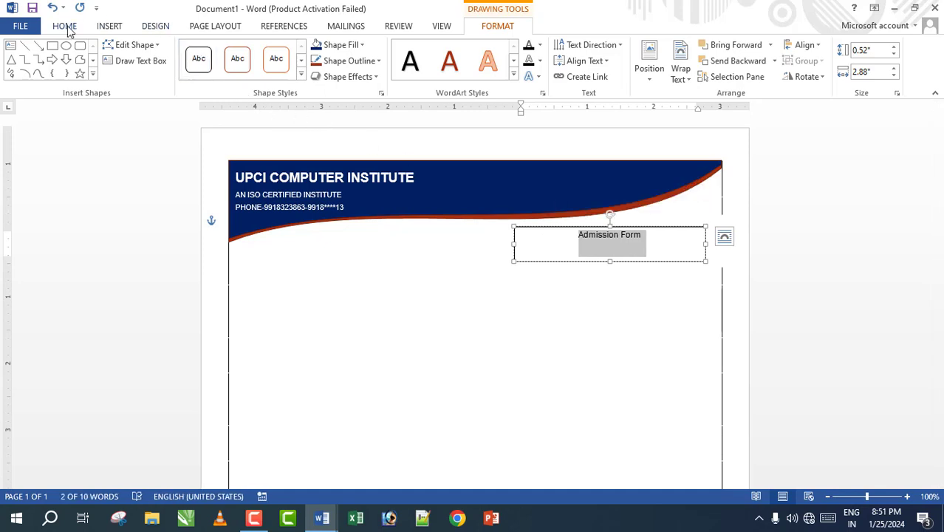
left_click(65, 26)
left_click(579, 243)
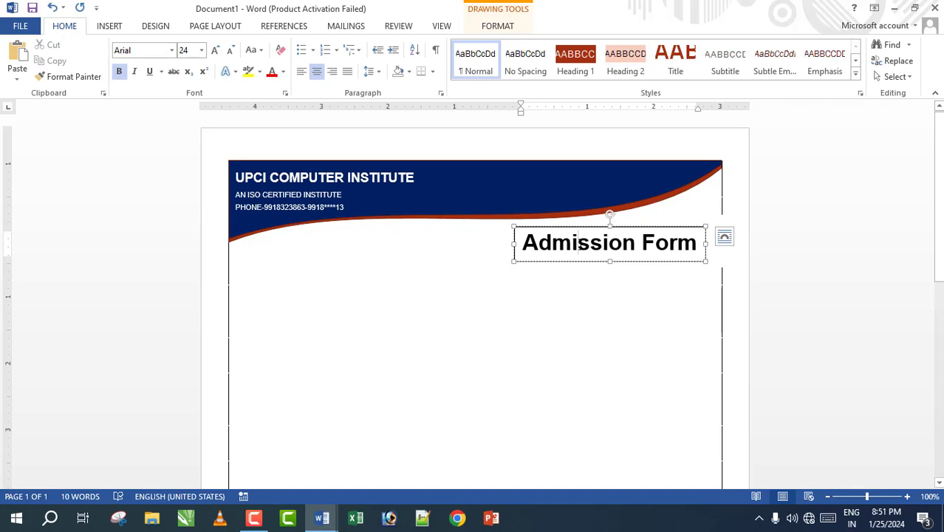
left_click(570, 262)
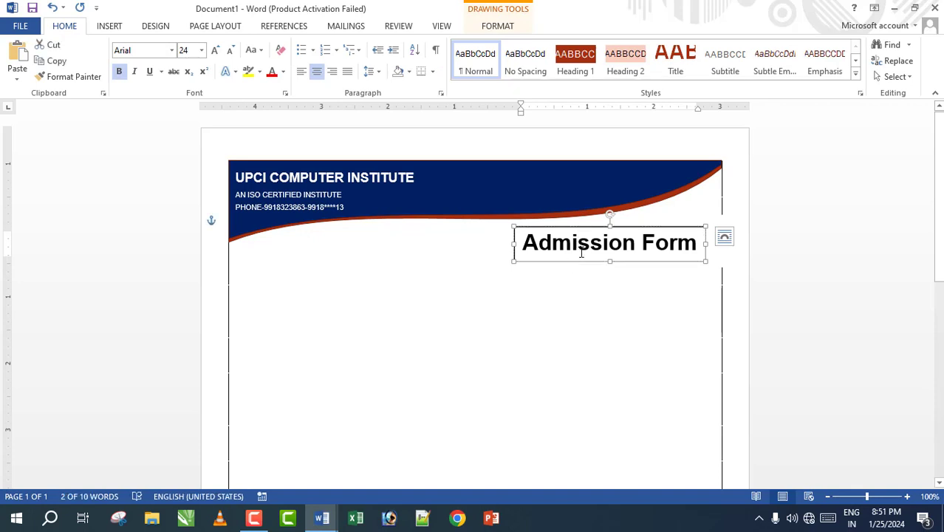
Duplicate the box below and fill it with Session 2023-2024 and Admission form No.1, single-spaced
left_click_drag(581, 265, 584, 303)
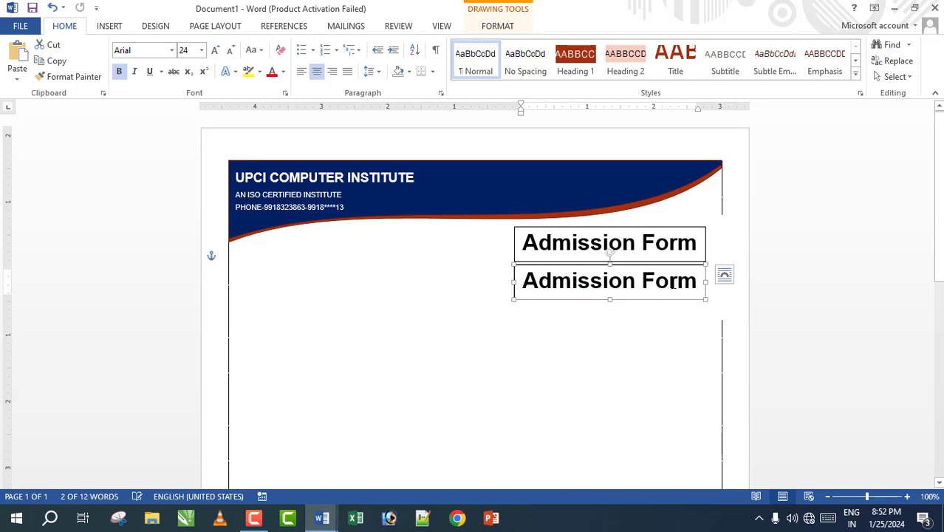
triple_click(697, 283)
type("Session 2023-2024 Admission form No.1---------------")
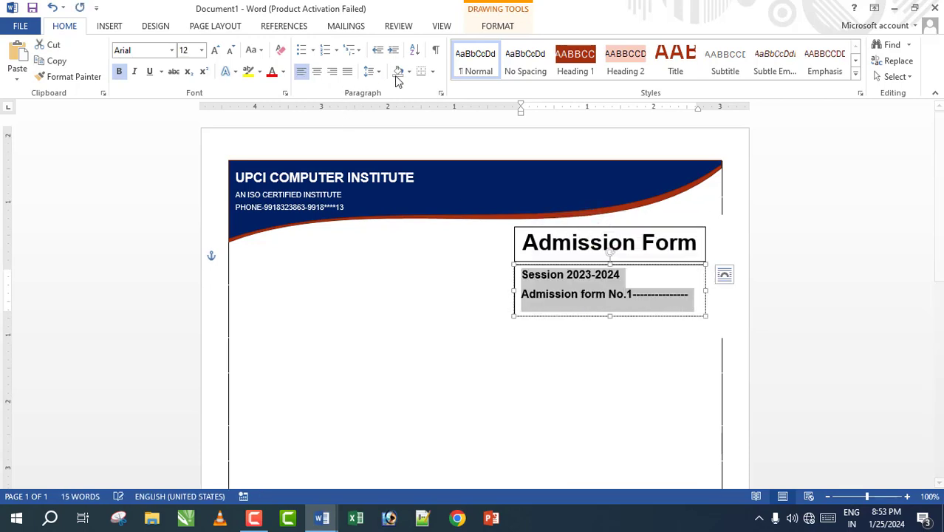
left_click(382, 74)
left_click(390, 89)
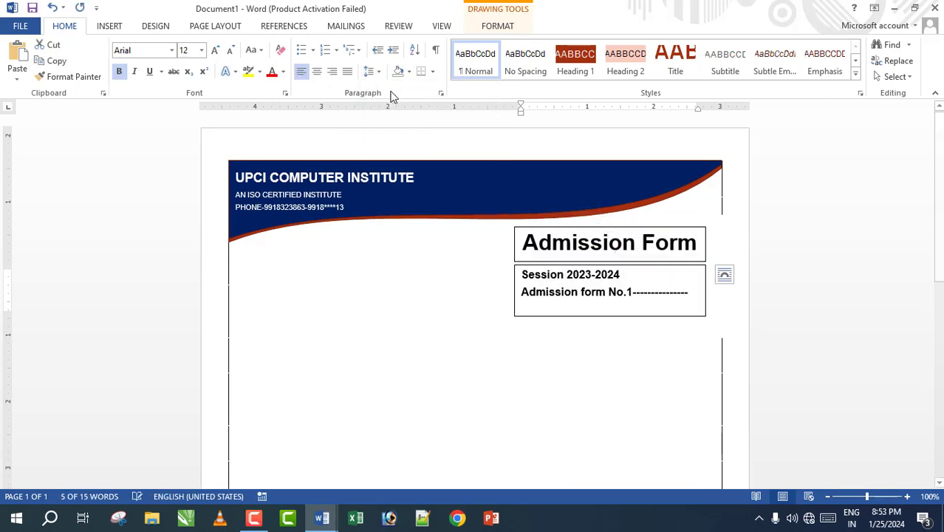
left_click(612, 316)
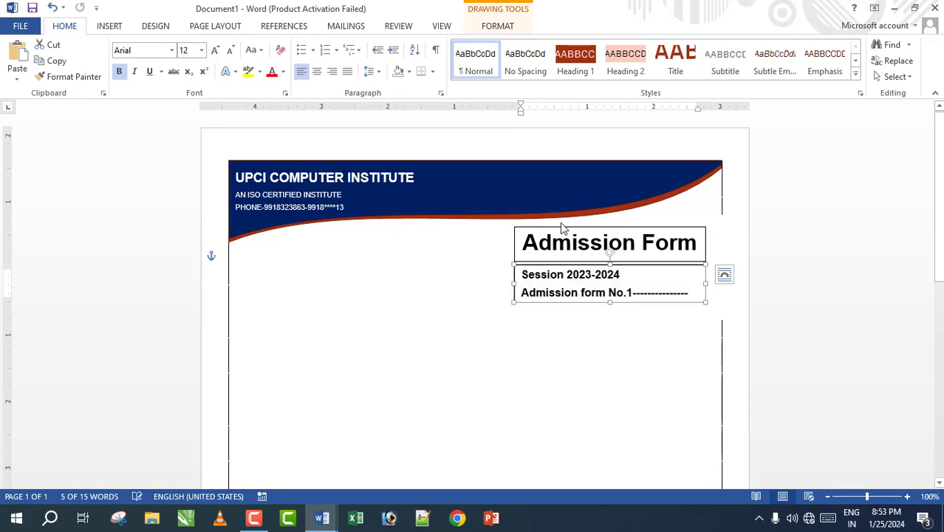
left_click(567, 353)
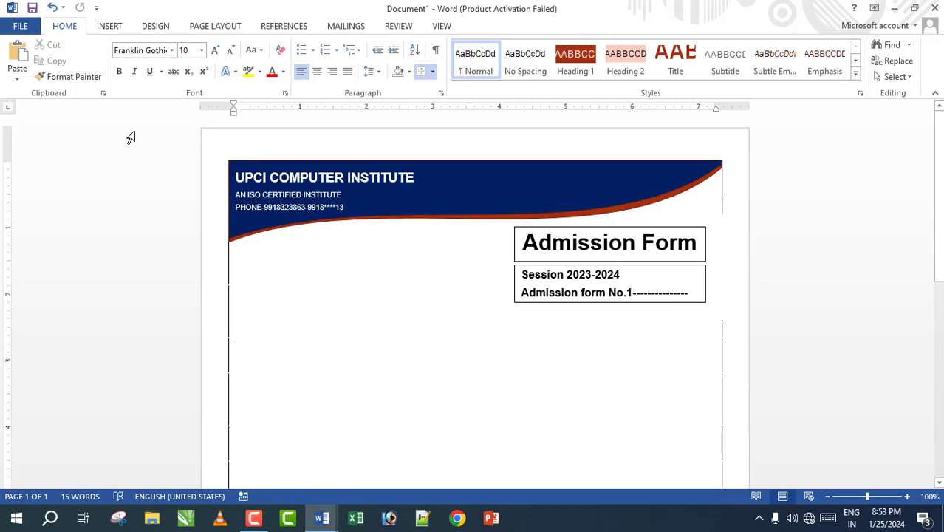
Switch the text to bold Kruti Dev 010 at 18 pt
left_click(155, 55)
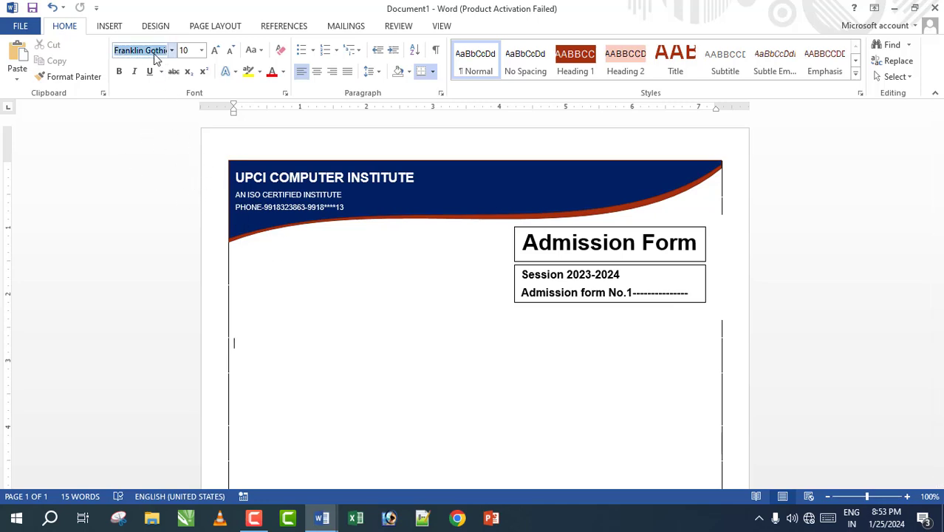
type("Kruti Dev 010")
key("Return")
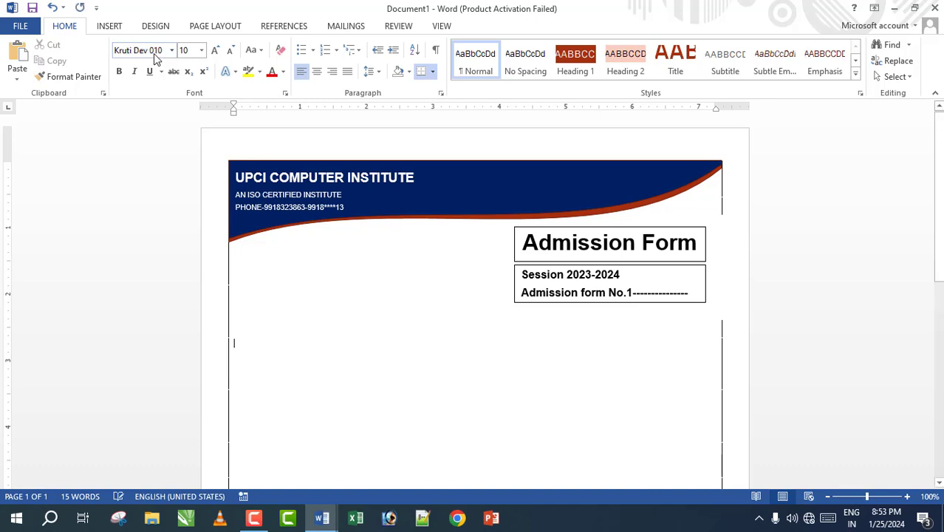
left_click(213, 52)
left_click(213, 52)
left_click(213, 51)
left_click(212, 52)
left_click(213, 51)
type("dk")
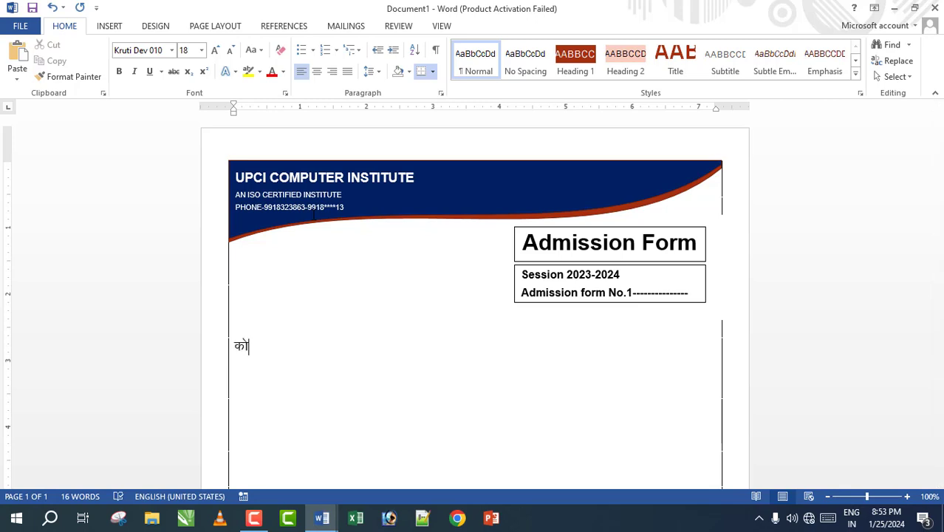
key("BackSpace")
key("BackSpace")
key("BackSpace")
key("ctrl+b")
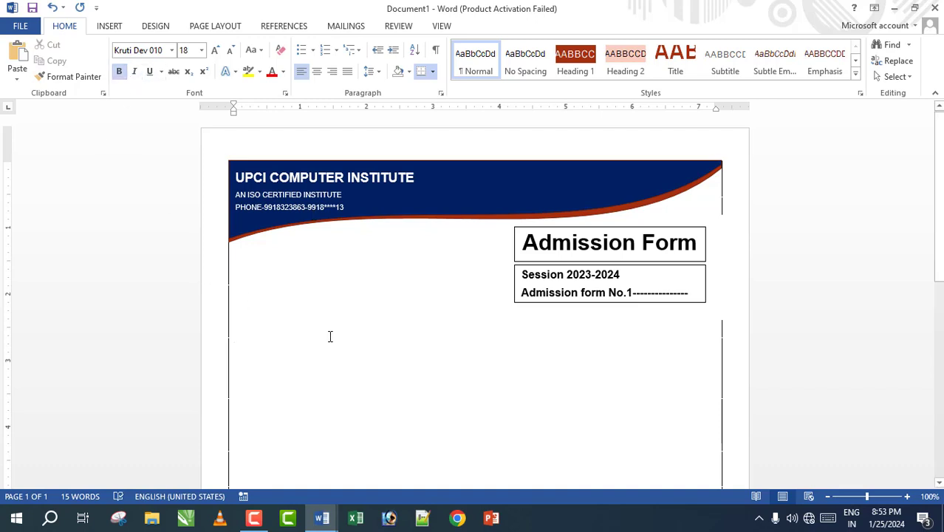
Type the dotted course and session field line, then begin the student's name field
type("dksl")
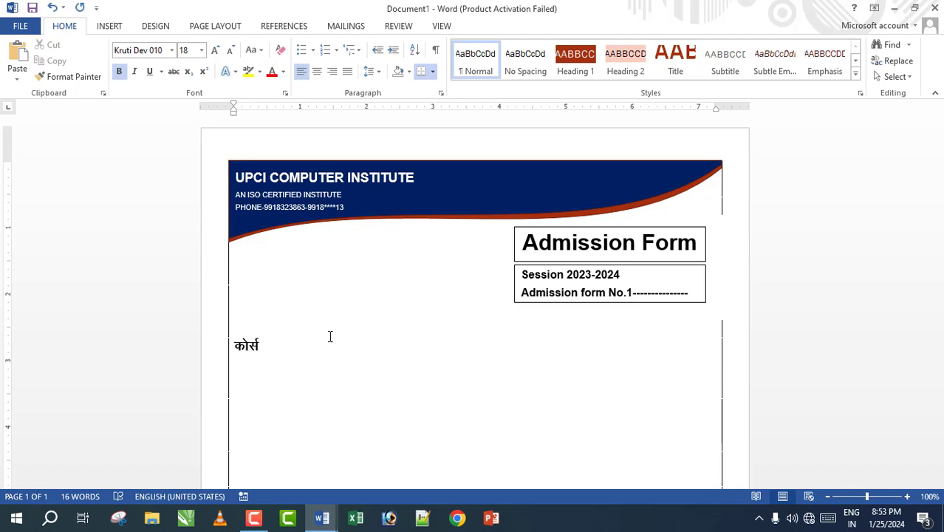
type("....................................")
type("..............")
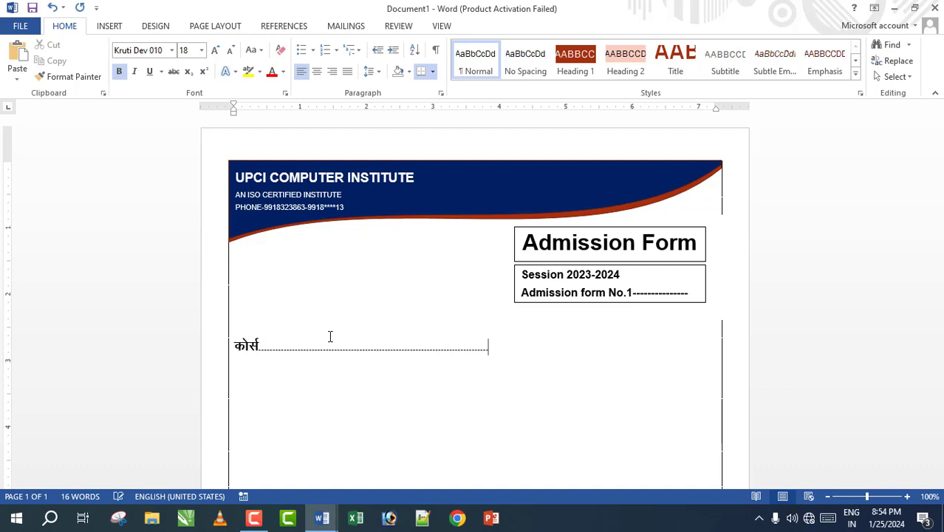
type("l")
type("...............")
type("...........................................")
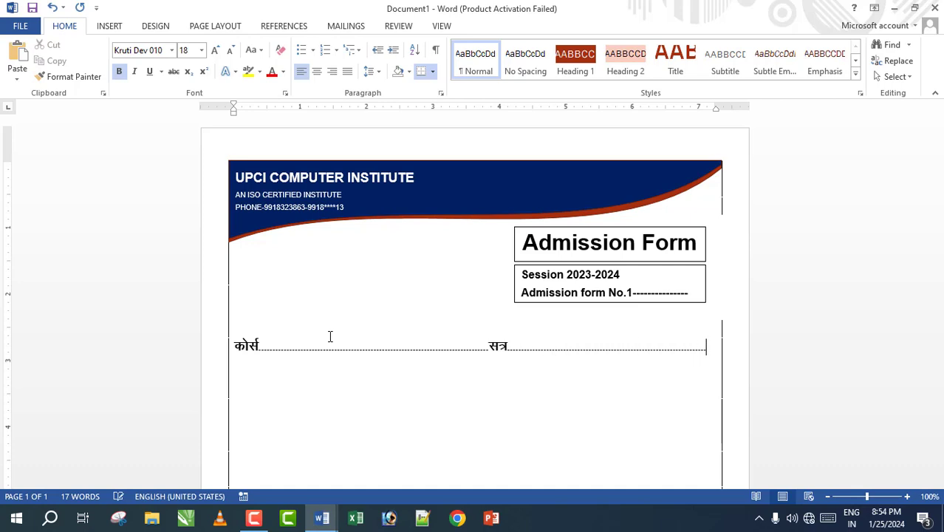
key("Return")
type("Nk=")
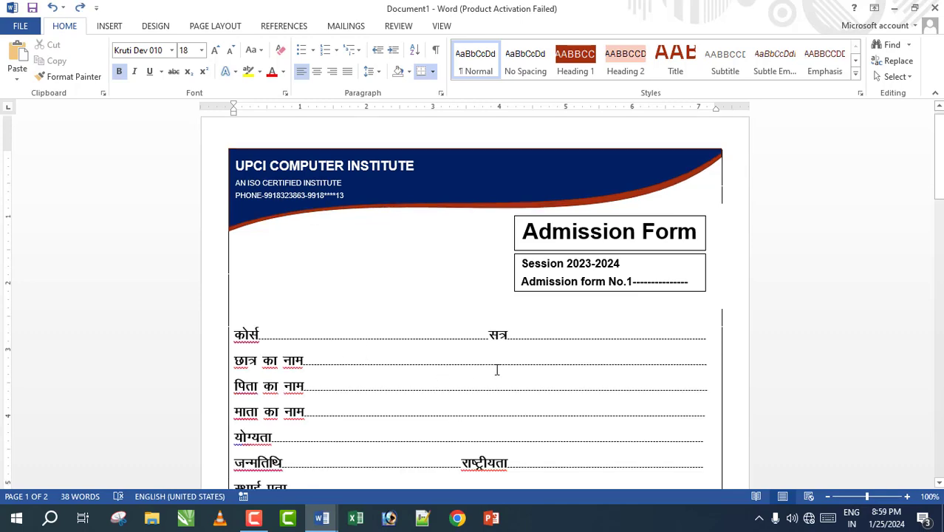
Insert a 1-row, 3-column table beneath the date line, above the large box
scroll(508, 369, "down", 2)
scroll(509, 369, "down", 3)
scroll(508, 369, "down", 3)
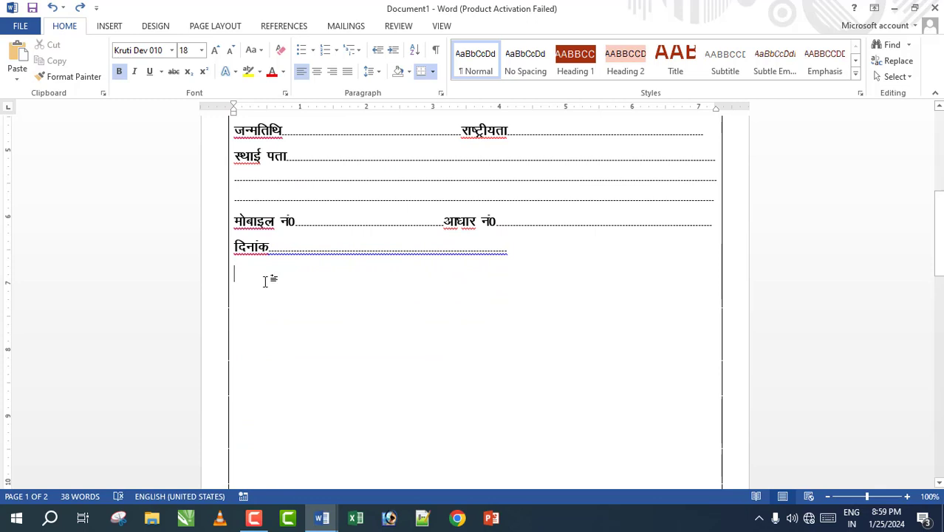
left_click(107, 27)
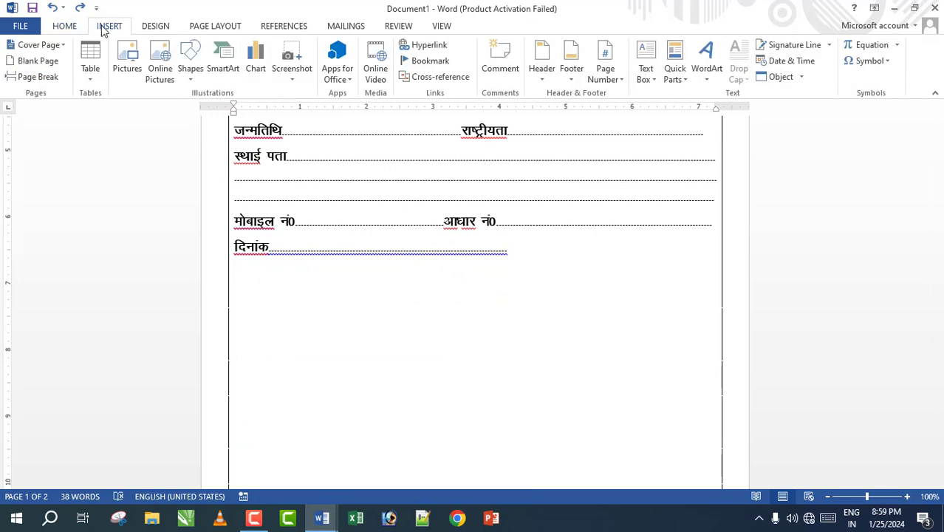
left_click(102, 71)
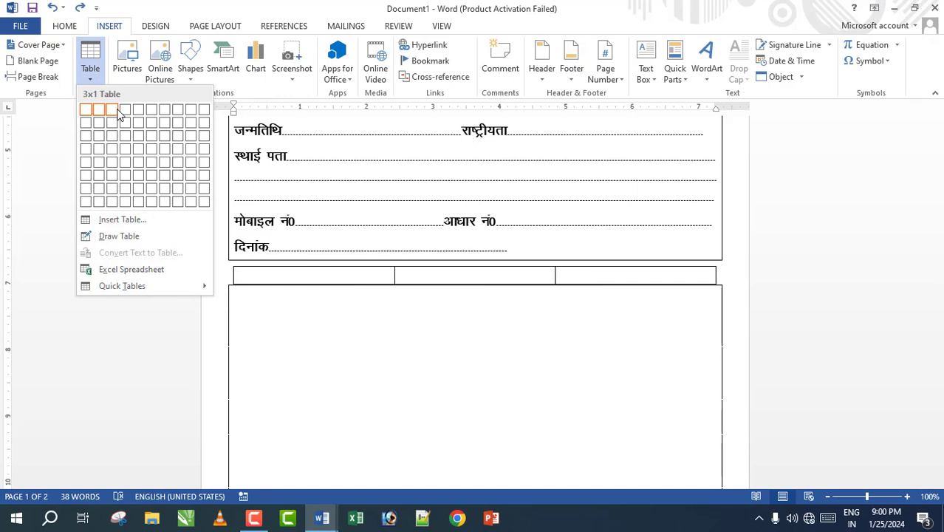
left_click(118, 114)
left_click(307, 356)
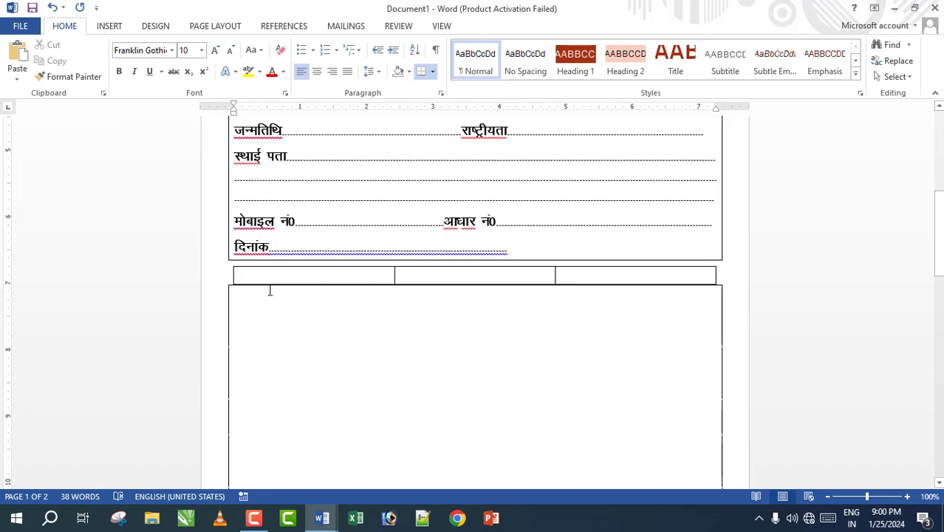
scroll(314, 310, "up", 5)
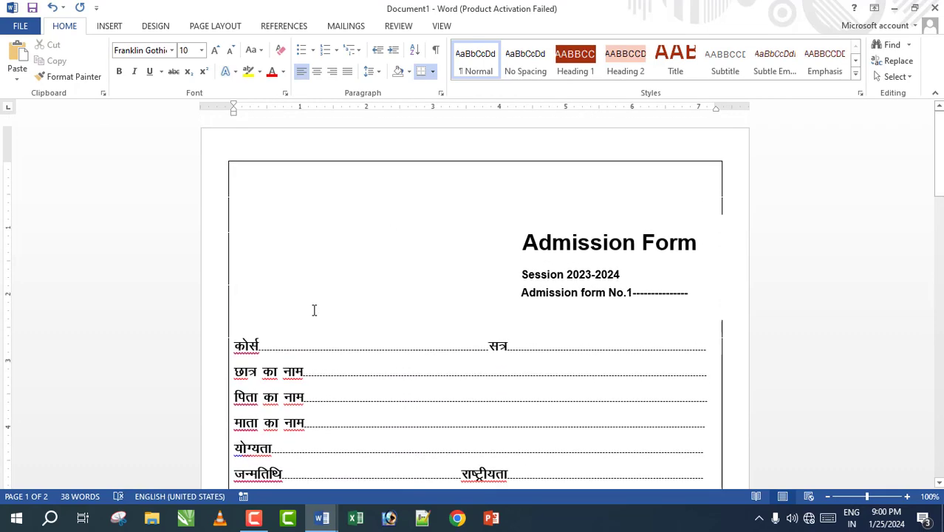
scroll(420, 277, "down", 6)
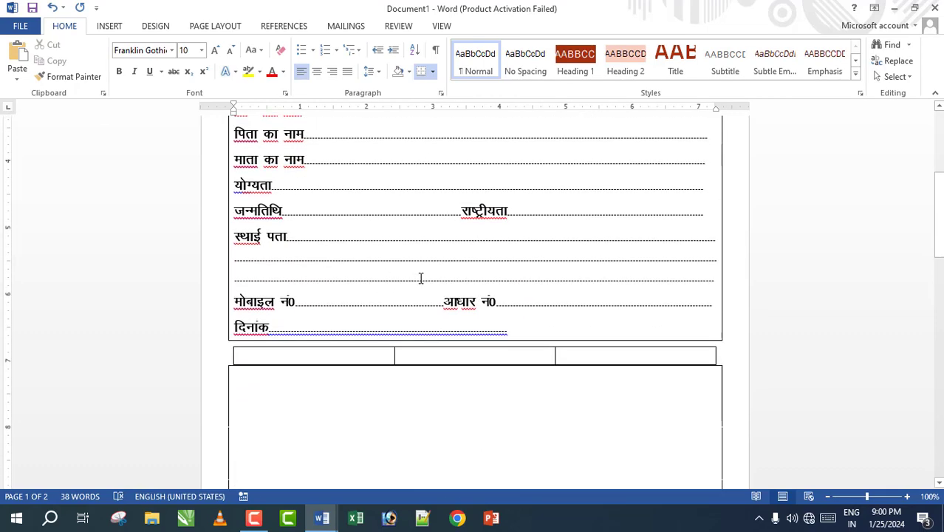
scroll(415, 268, "up", 1)
scroll(415, 268, "up", 5)
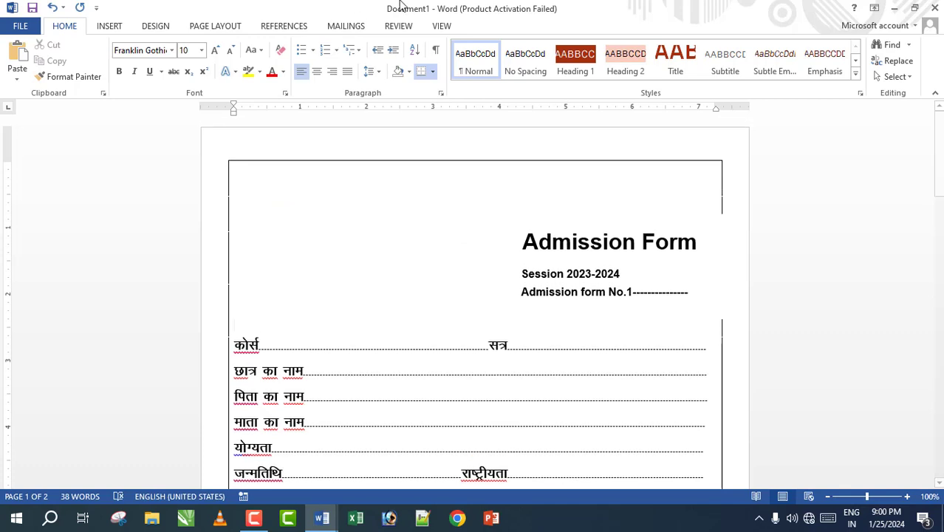
Apply No Border to the form-fields box and to the large empty box below the table
left_click(432, 70)
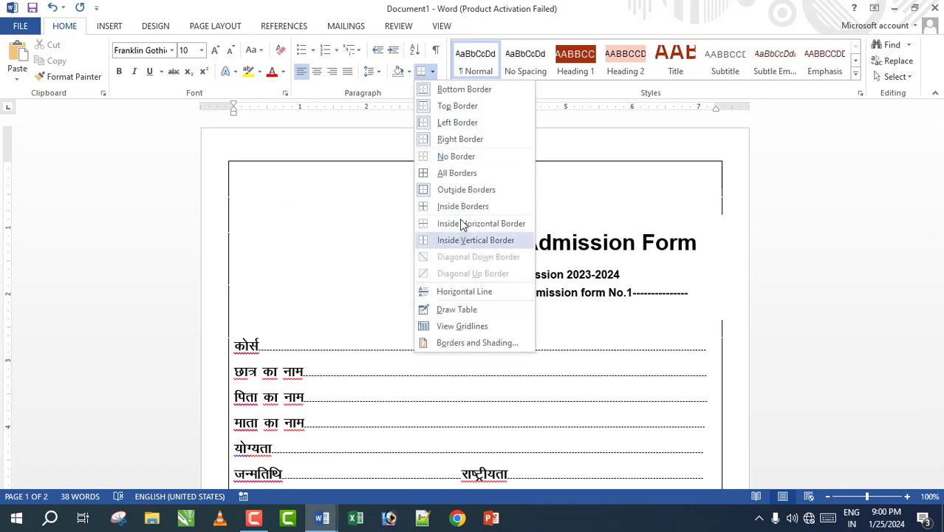
left_click(467, 158)
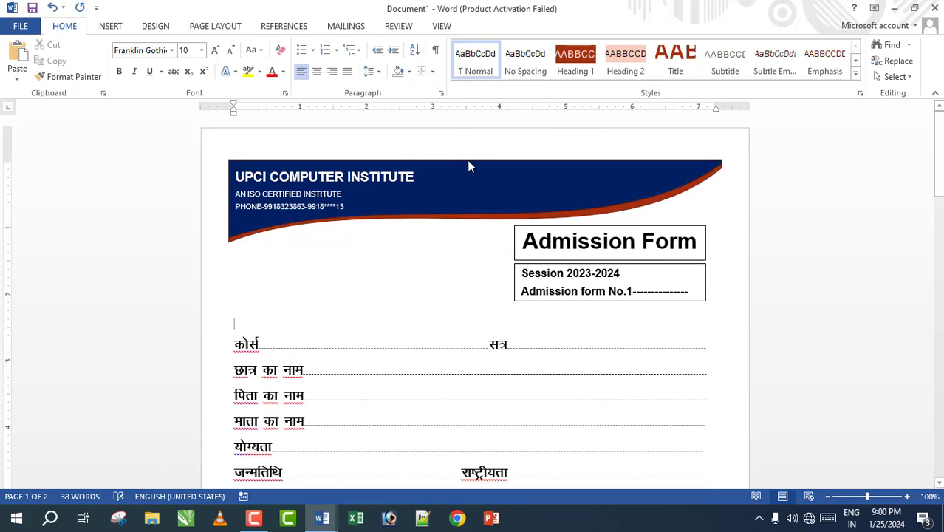
scroll(475, 377, "down", 4)
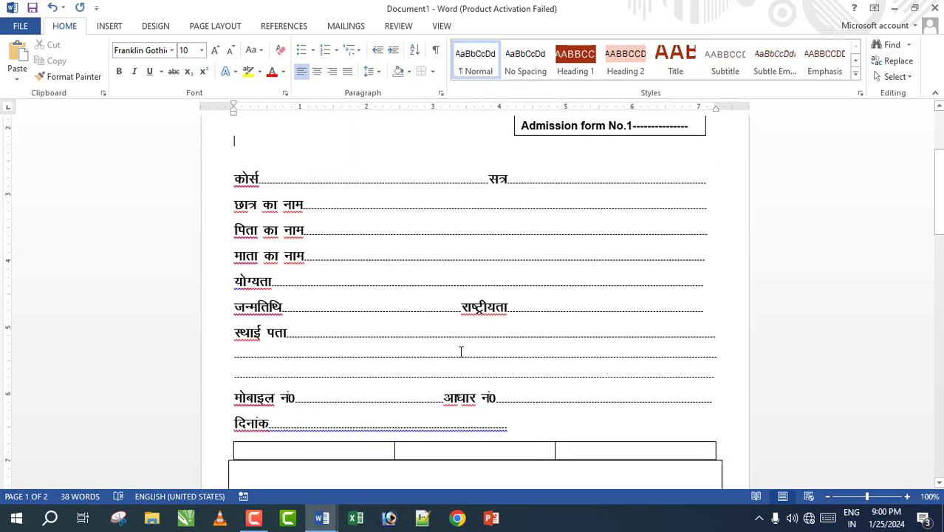
scroll(460, 350, "down", 6)
left_click(264, 262)
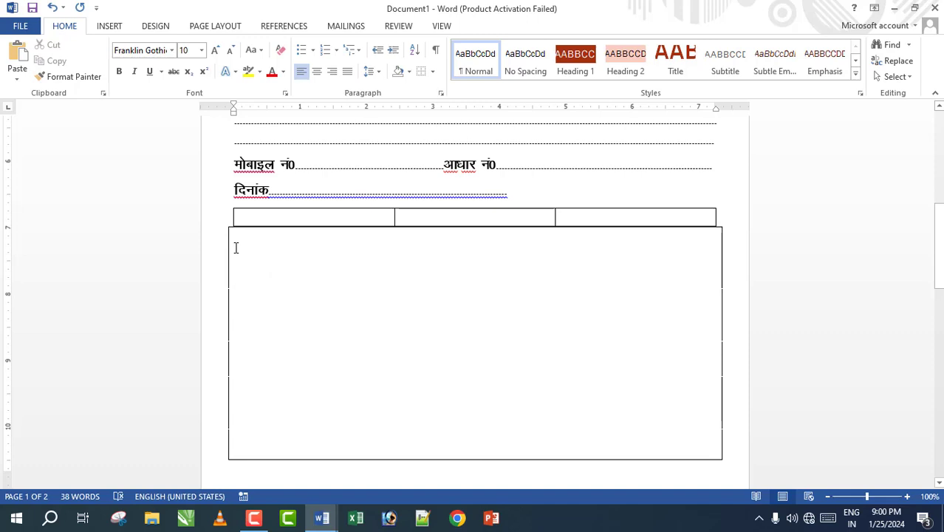
left_click(433, 71)
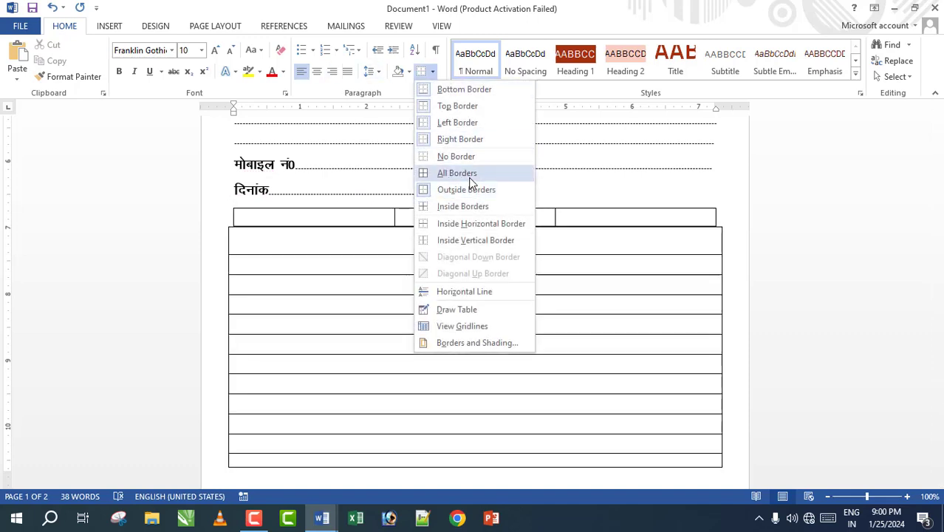
left_click(467, 158)
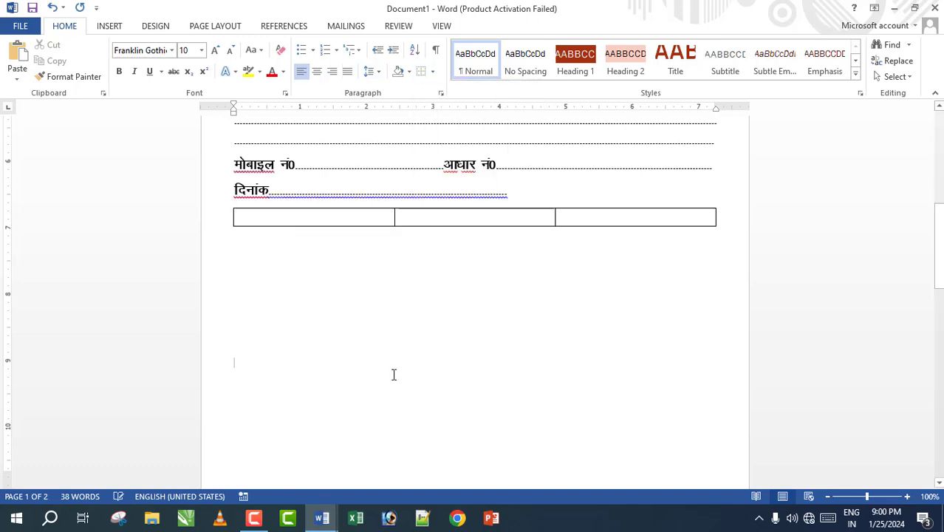
Enter संचालक का नाम, अभिभावक का नाम and छात्र के हस्ताक्षर in the table cells, centred
left_click(322, 219)
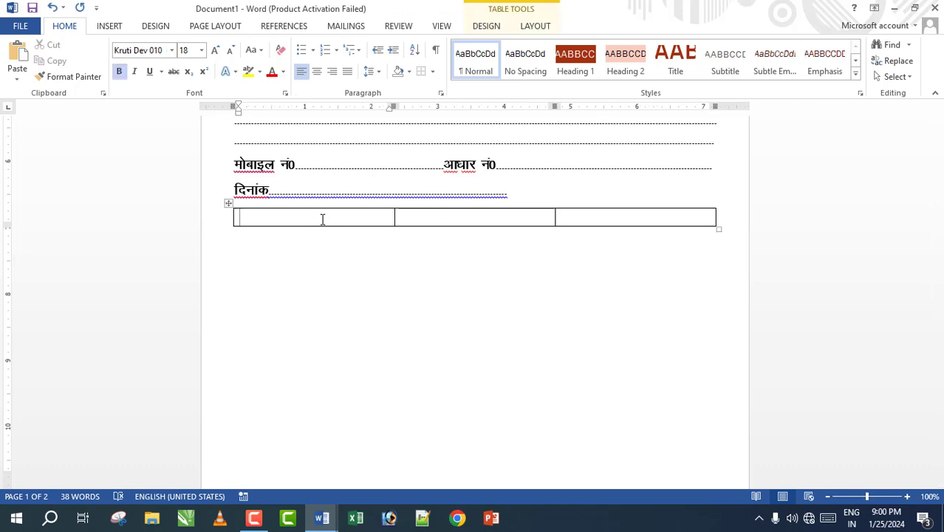
type("lapkyd dk uke")
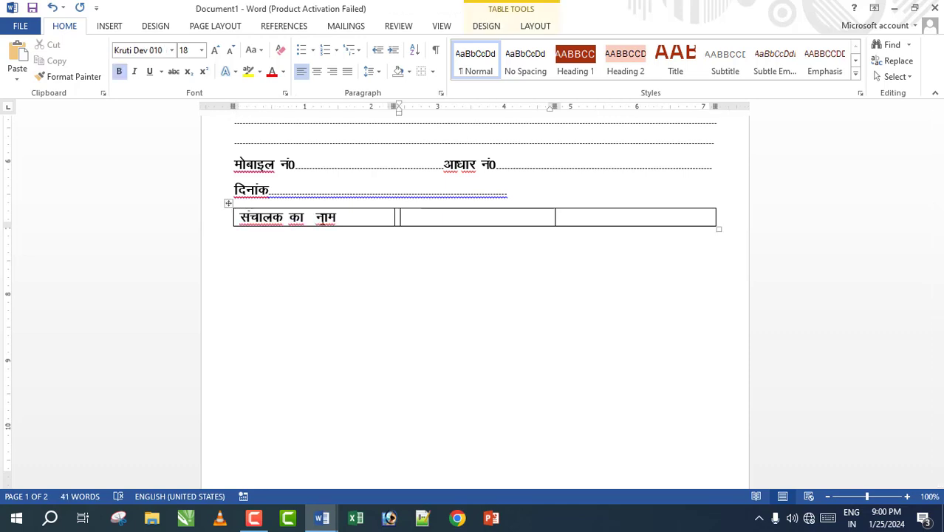
type("HkHkkod dk uke")
key("Tab")
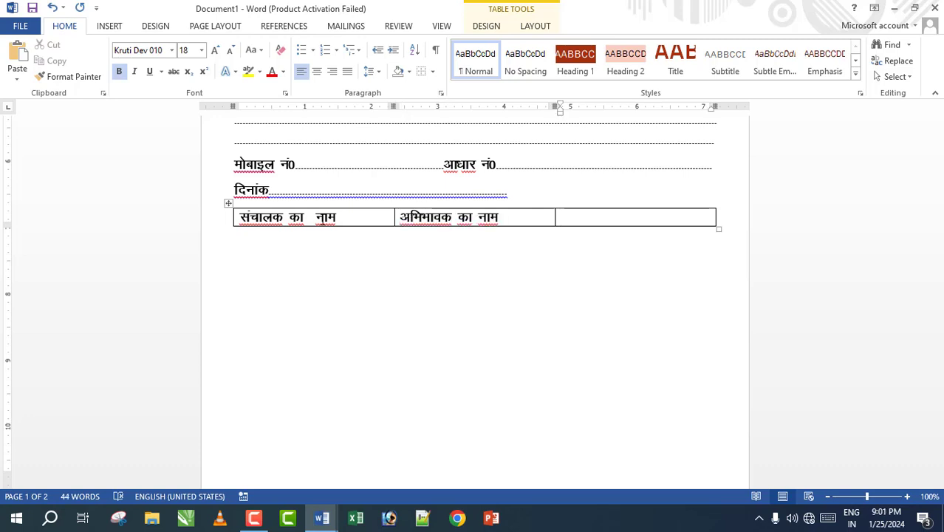
type("Nk= ds gLrk{kj")
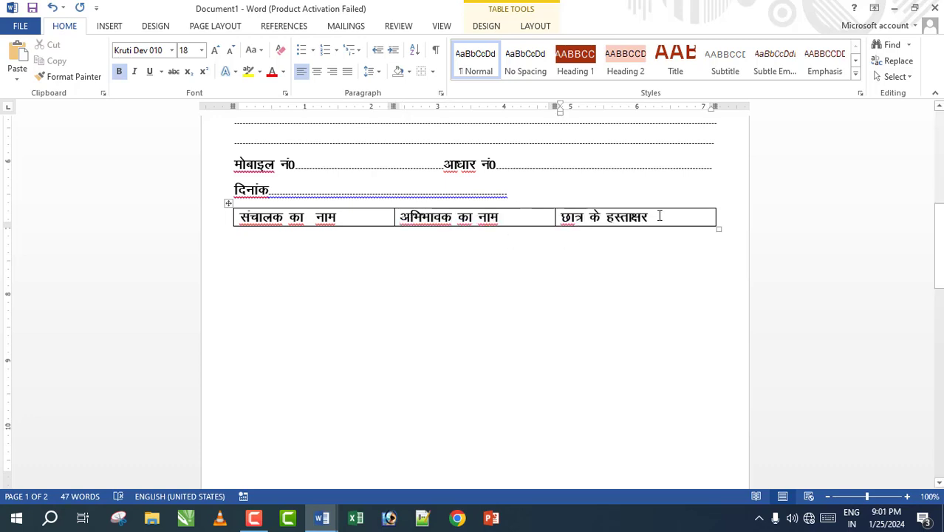
left_click_drag(660, 216, 239, 223)
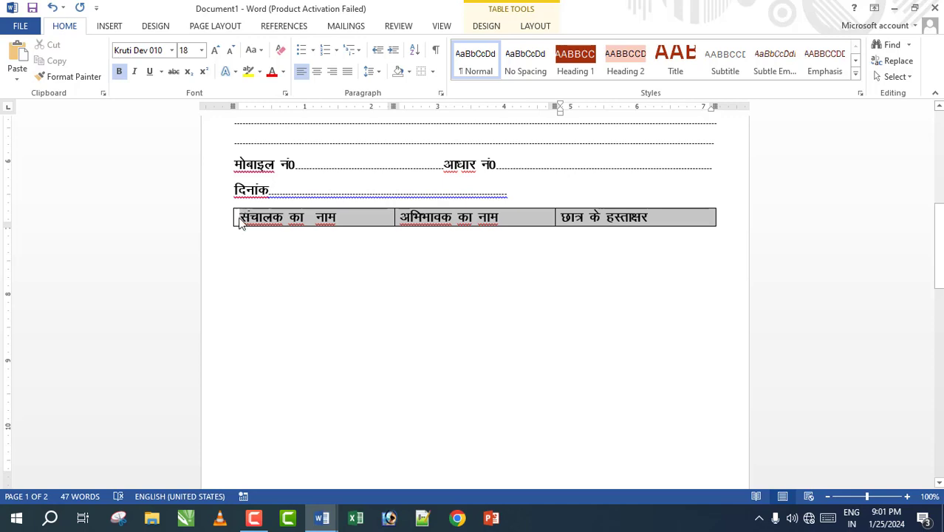
left_click(316, 71)
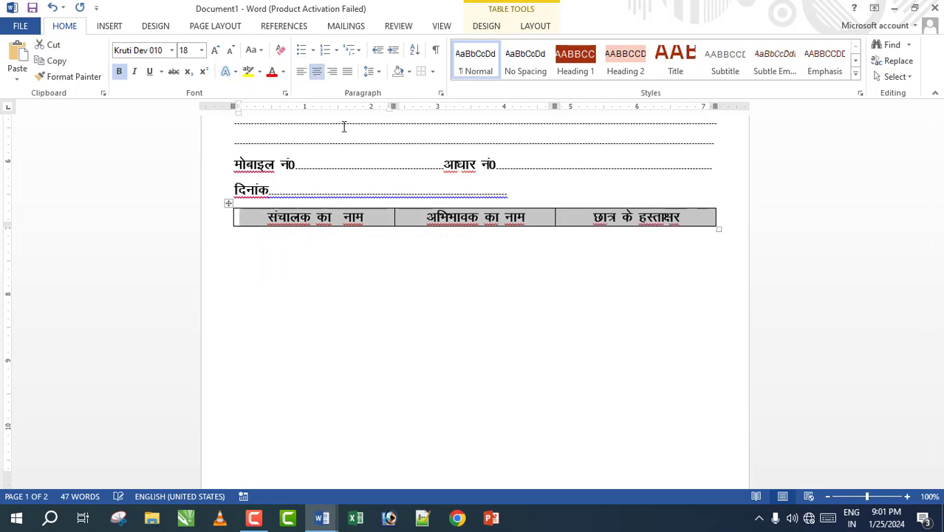
left_click(408, 263)
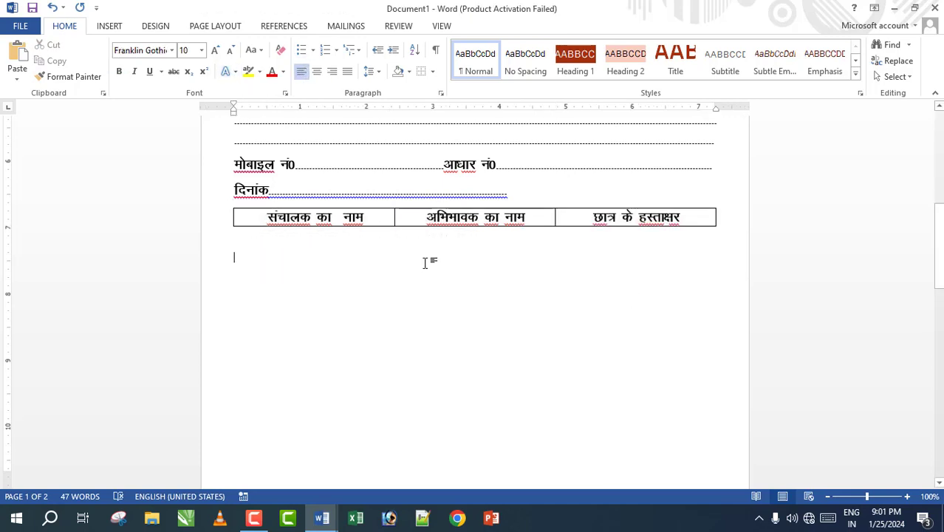
Paste the institute name block onto a centred line below the table
scroll(425, 262, "up", 2)
scroll(411, 257, "up", 8)
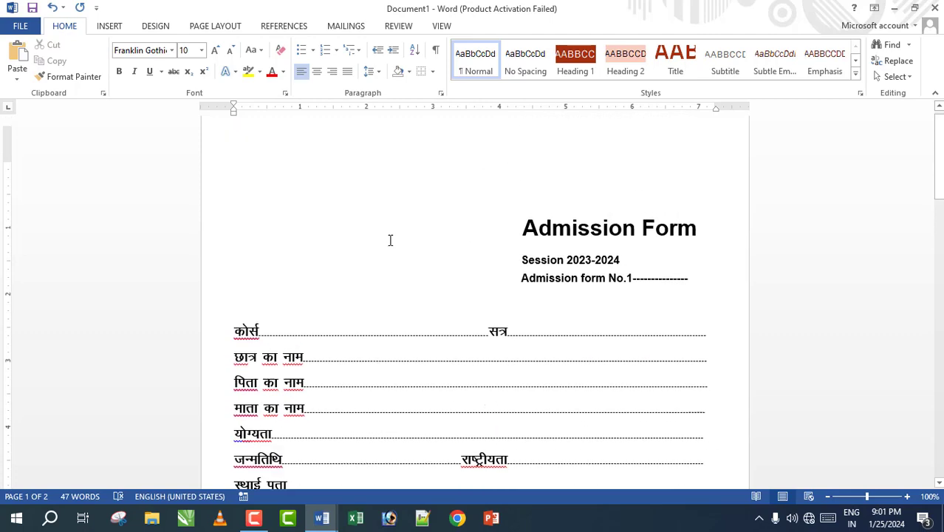
scroll(358, 229, "down", 11)
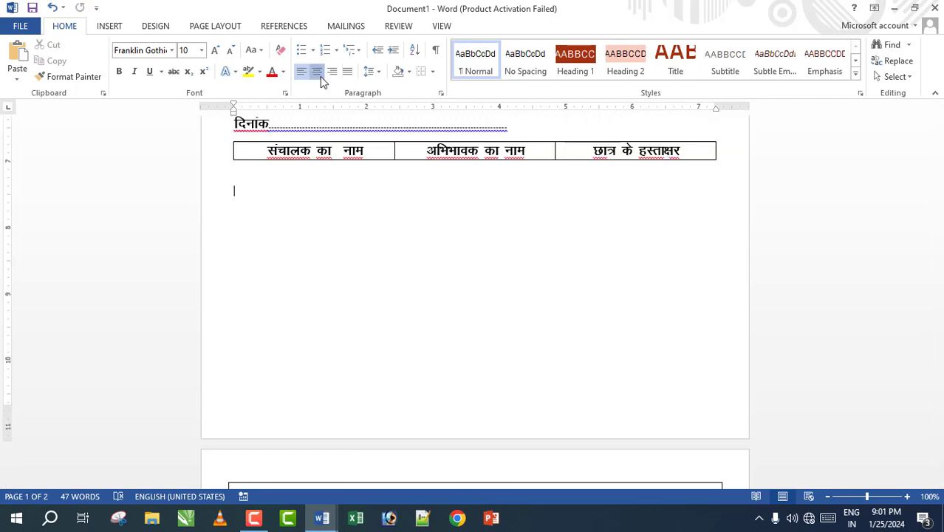
left_click(320, 74)
key("ctrl+v")
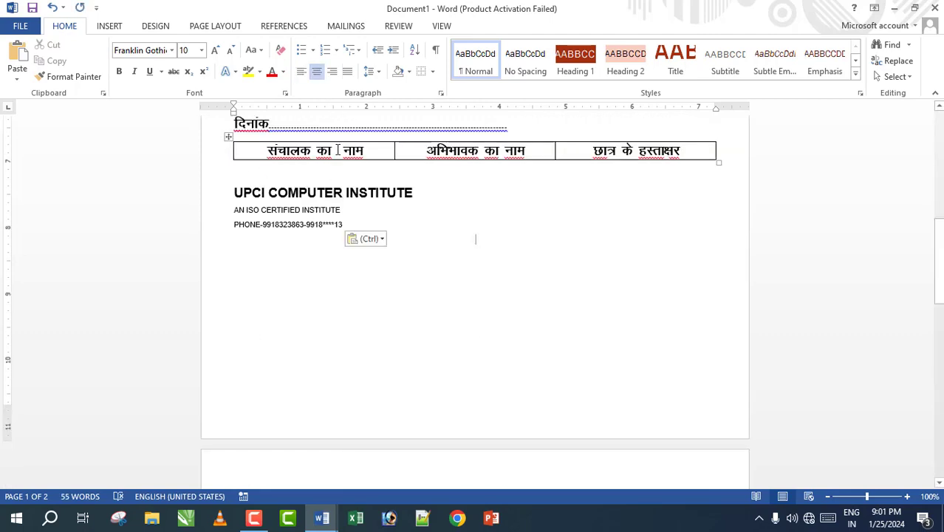
Centre the pasted institute block and enlarge its font three sizes
left_click_drag(349, 225, 234, 190)
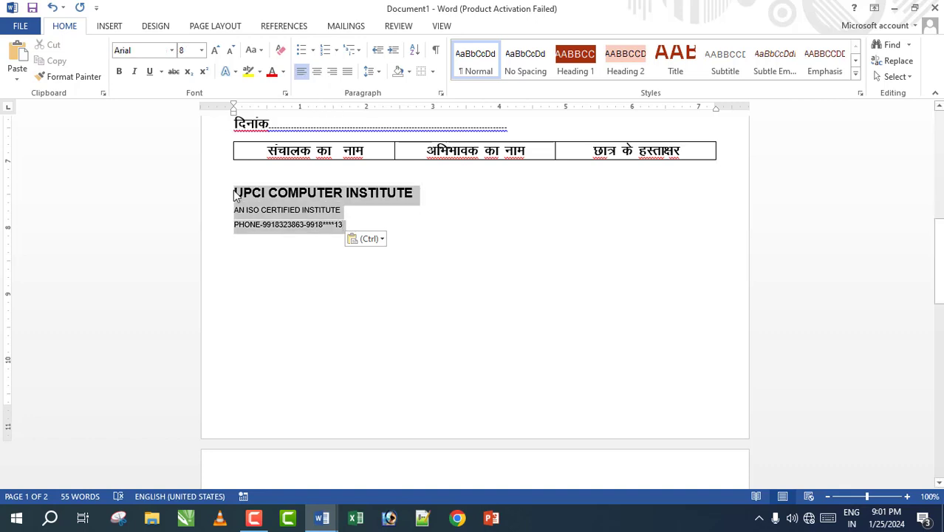
left_click(317, 74)
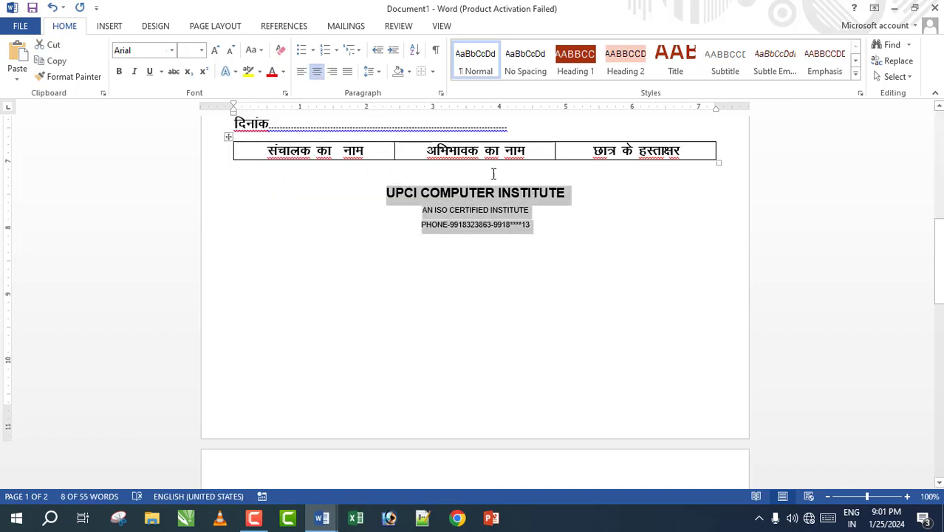
left_click(215, 50)
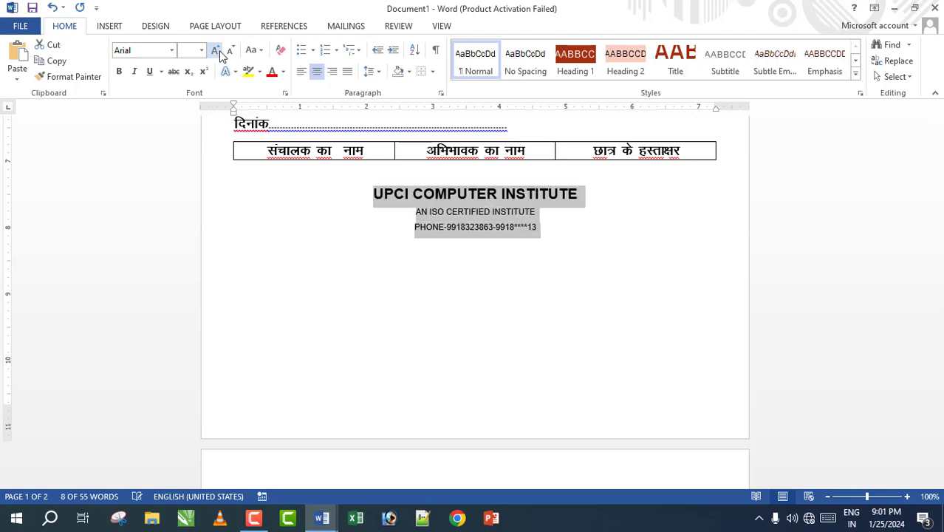
left_click(215, 50)
left_click(215, 50)
left_click(215, 50)
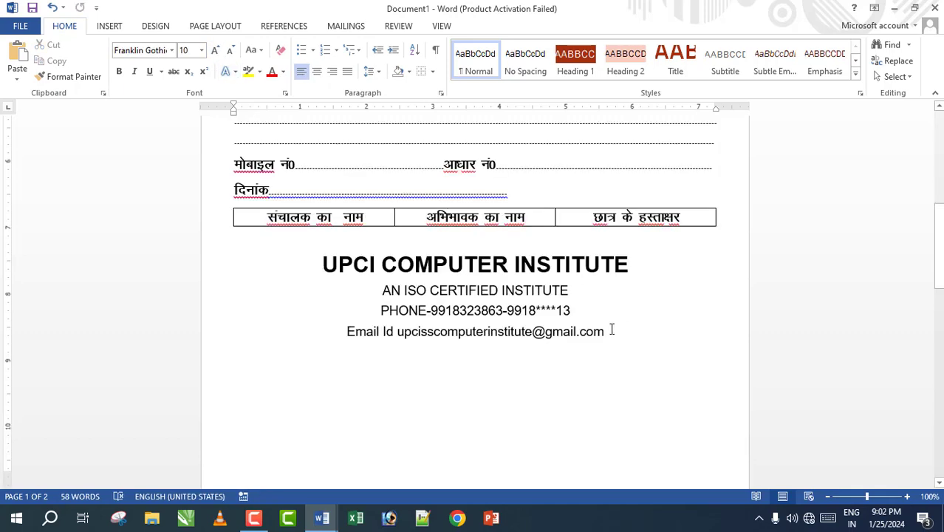
left_click(612, 329)
scroll(171, 126, "up", 10)
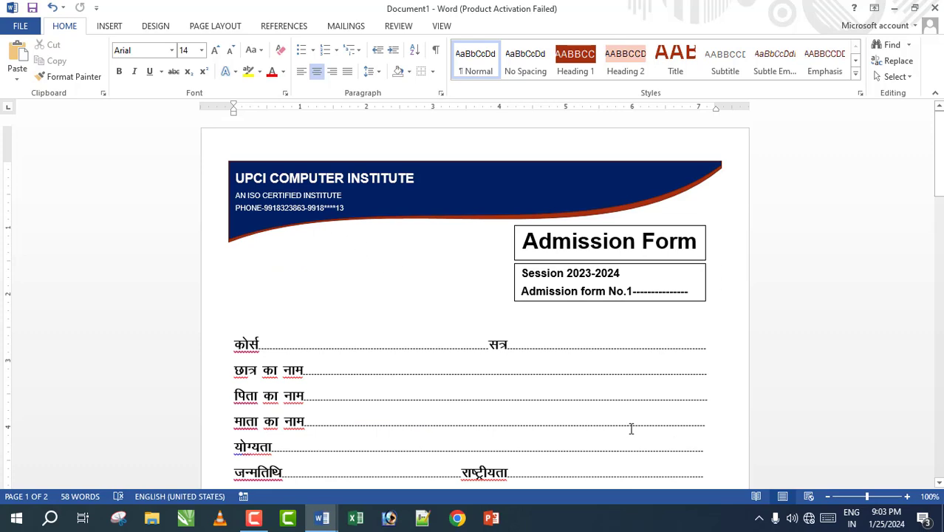
Draw a large rectangle spanning the full page
left_click(110, 26)
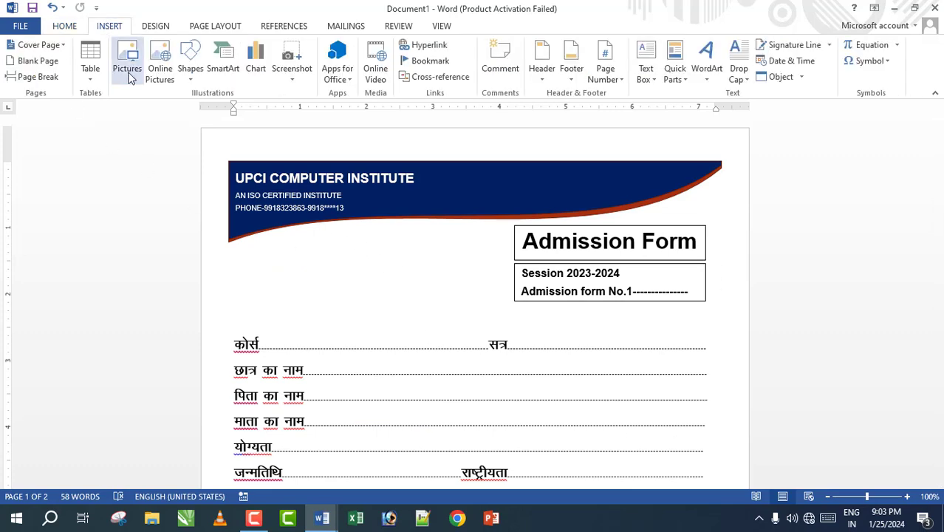
left_click(191, 68)
left_click(224, 121)
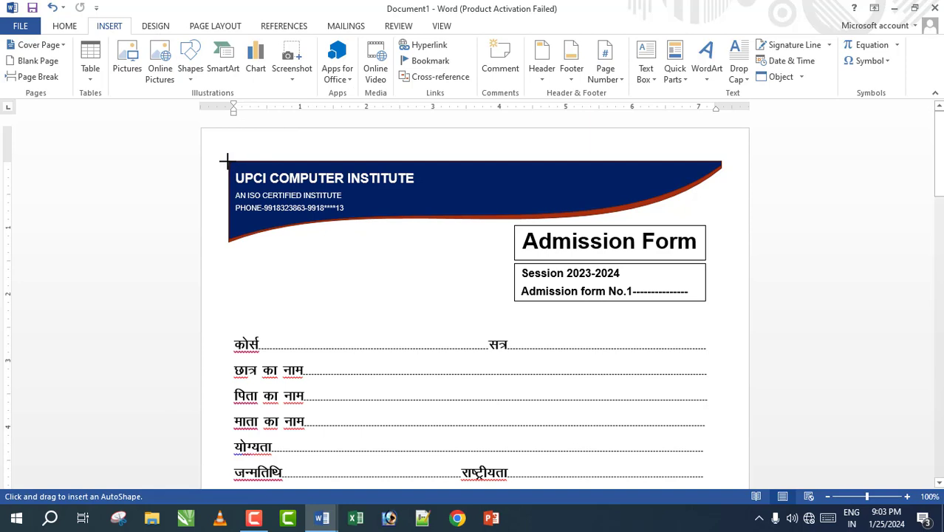
left_click_drag(226, 160, 722, 239)
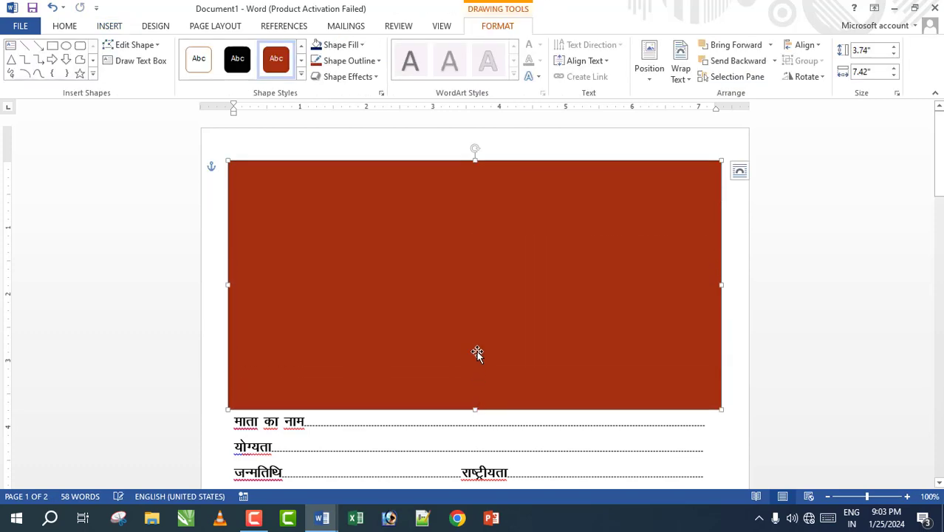
mouse_move(476, 242)
left_mouse_down()
mouse_move(469, 215)
mouse_move(482, 363)
mouse_move(470, 348)
mouse_move(467, 487)
left_mouse_up()
Send the rectangle behind the text
scroll(465, 315, "up", 4)
scroll(464, 315, "up", 2)
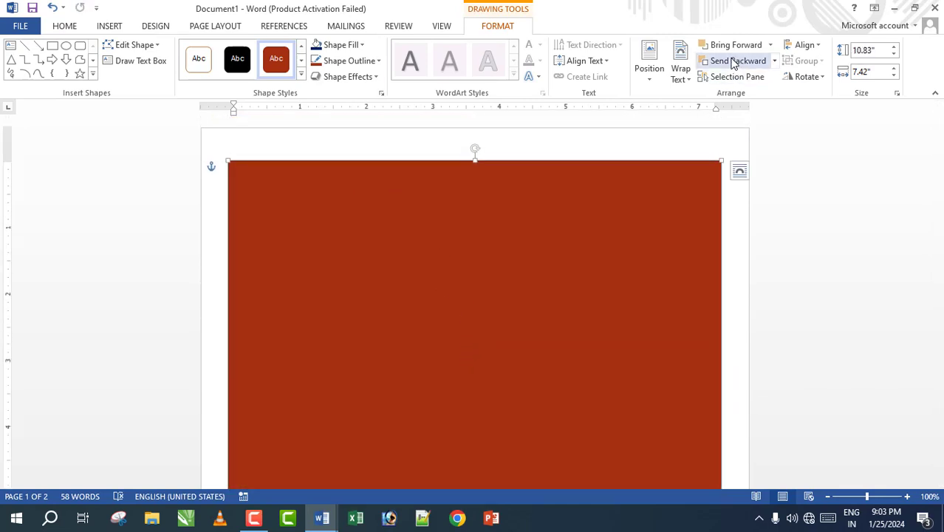
left_click(775, 62)
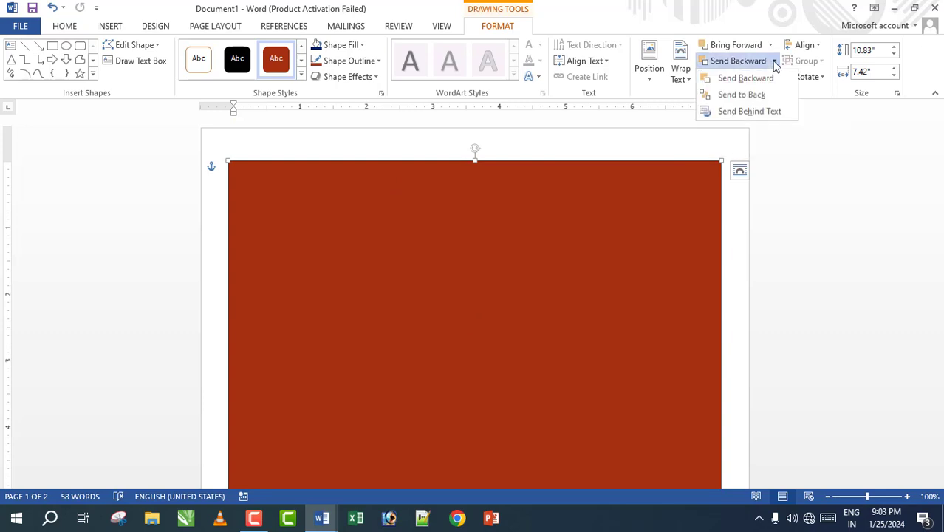
left_click(743, 112)
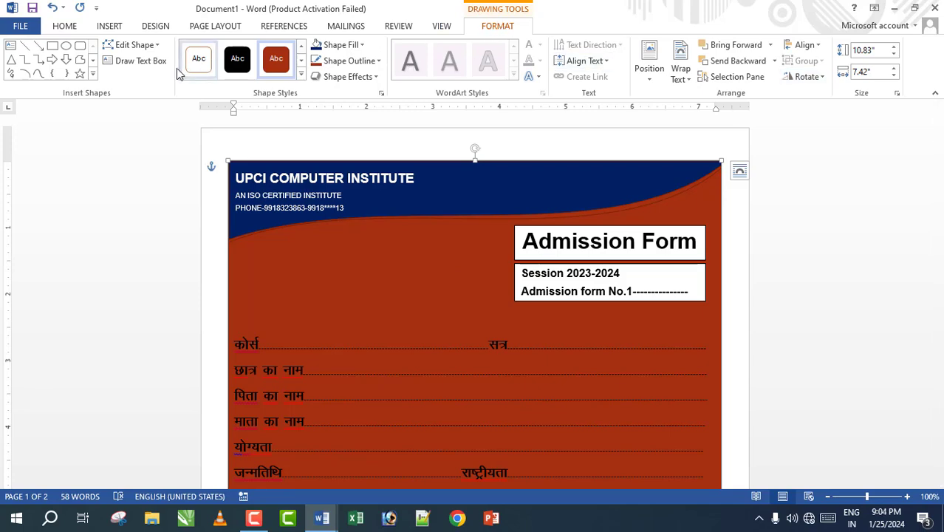
Fill the page background light green and the Admission Form and Session boxes green
left_click(362, 45)
left_click(362, 153)
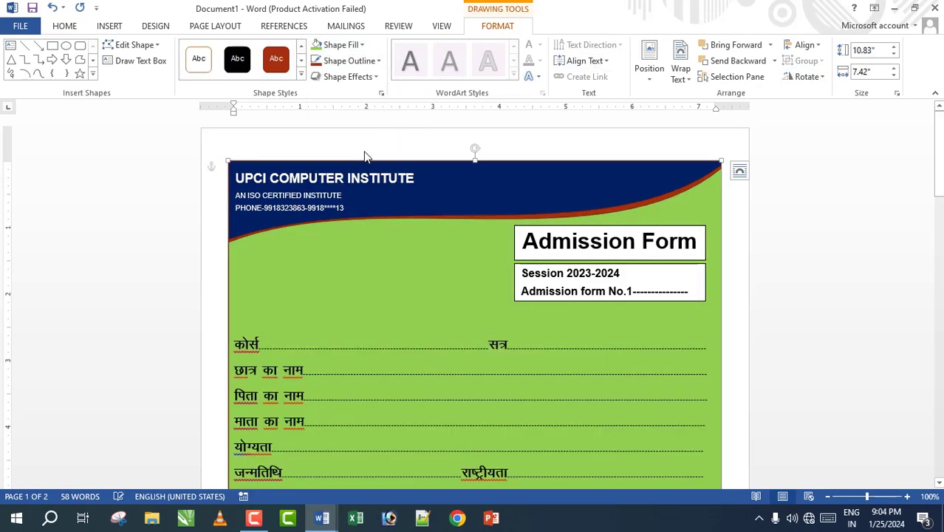
left_click(533, 248)
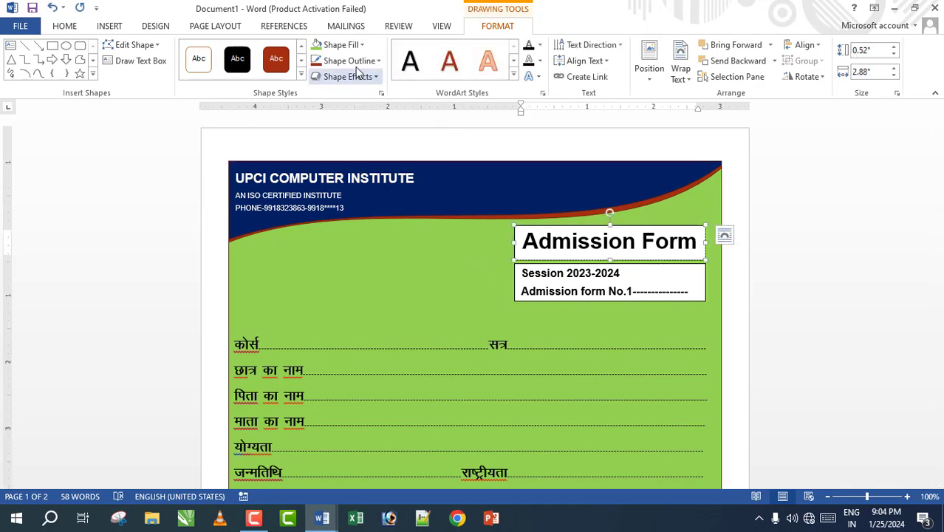
left_click(339, 45)
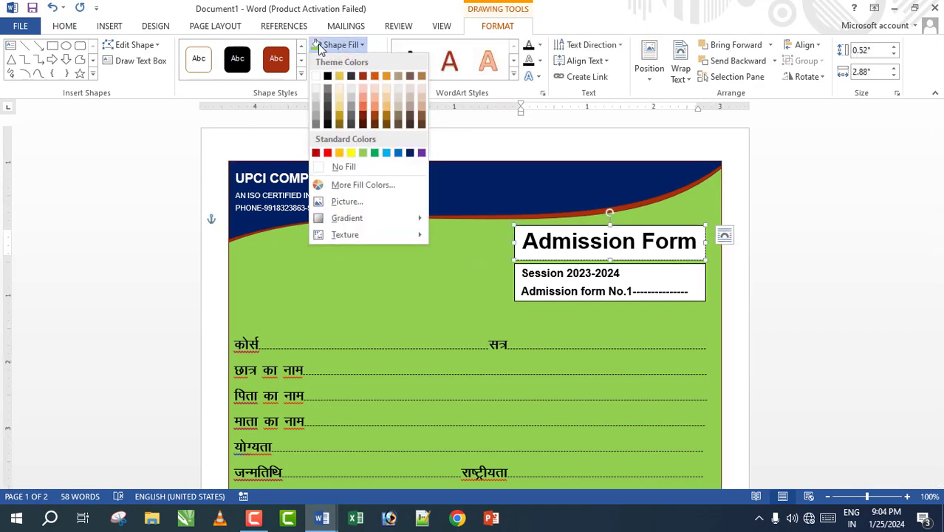
left_click(374, 153)
left_click(572, 273)
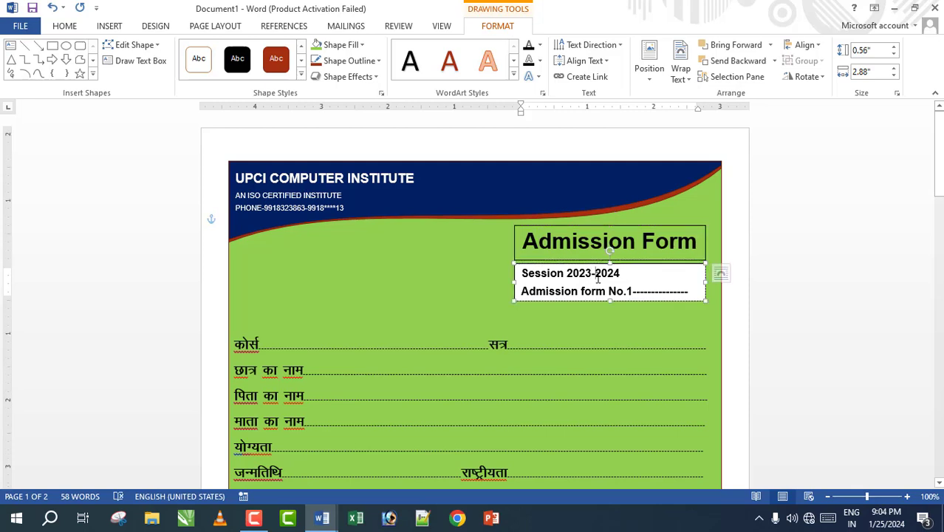
left_click(598, 273)
left_click(318, 45)
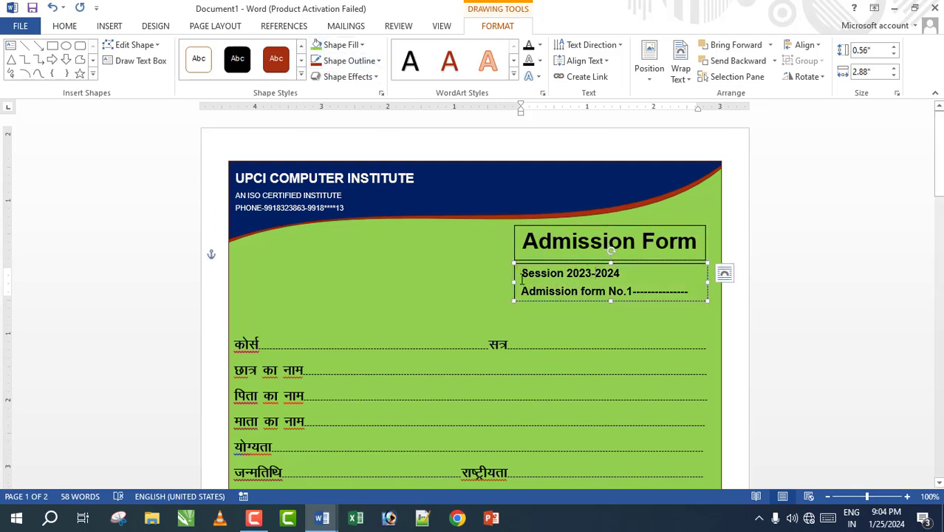
Set No Outline on the Admission Form and Session boxes
left_click(490, 239)
left_click(522, 242)
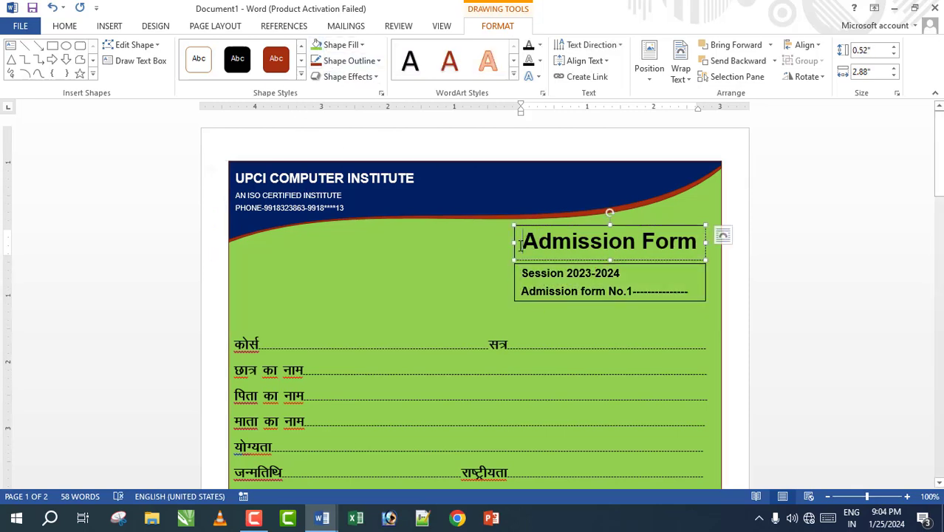
left_click(349, 61)
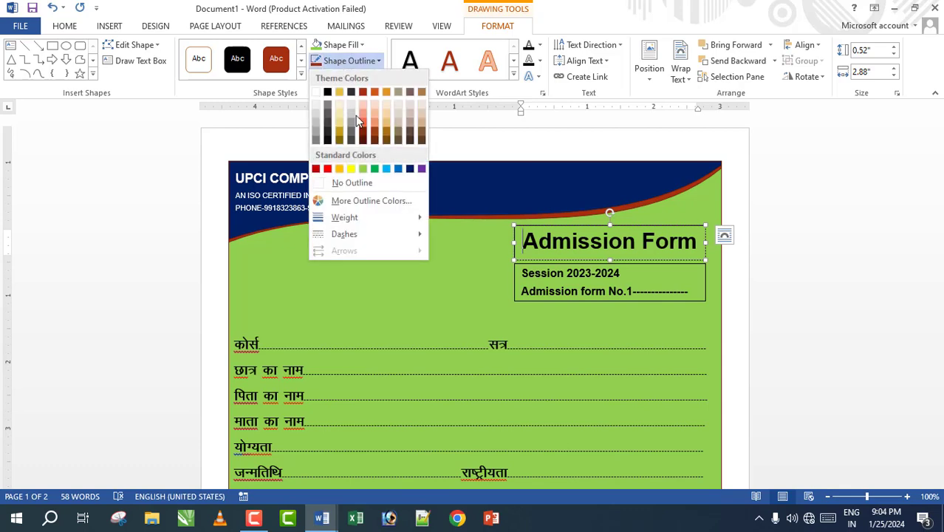
left_click(347, 182)
left_click(530, 276)
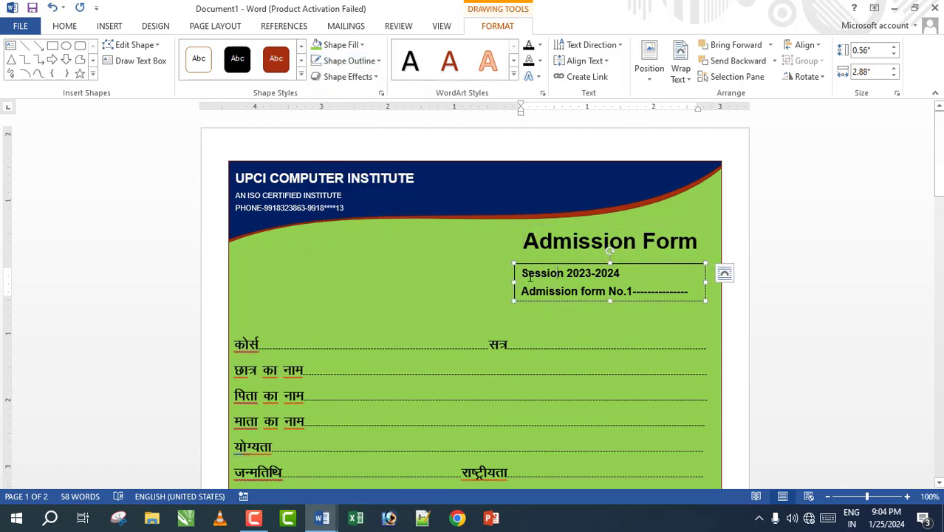
left_click(332, 61)
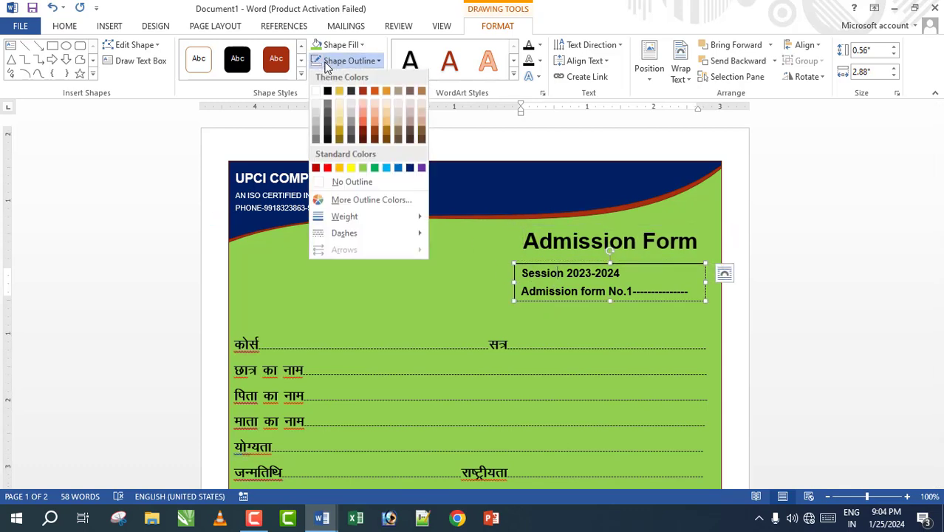
left_click(349, 182)
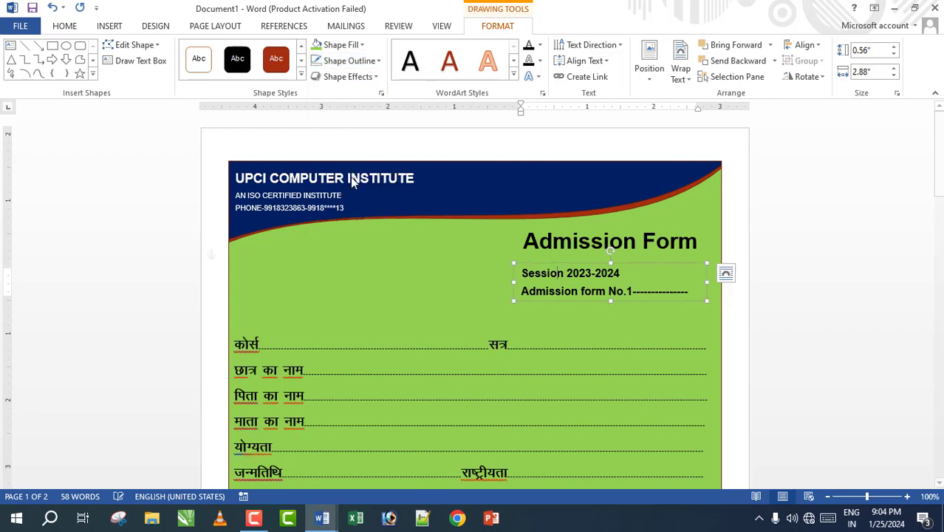
left_click(436, 281)
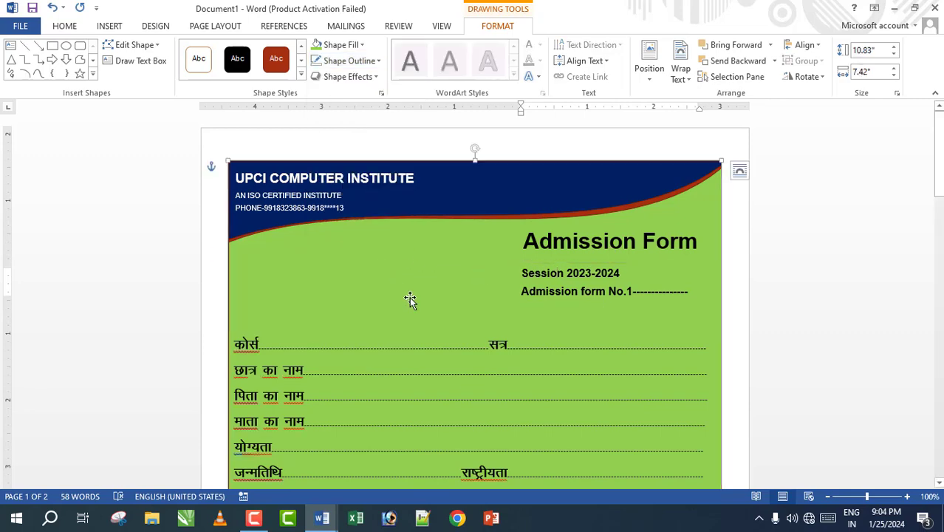
Set the Hindi form lines to 1.5 line spacing
scroll(411, 298, "down", 3)
scroll(443, 306, "down", 3)
scroll(463, 310, "down", 6)
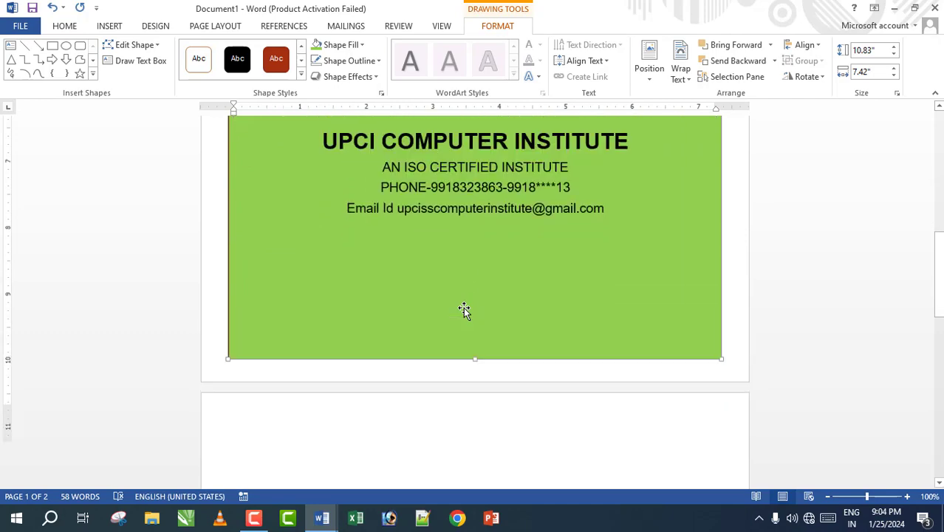
scroll(451, 307, "up", 3)
scroll(391, 299, "up", 3)
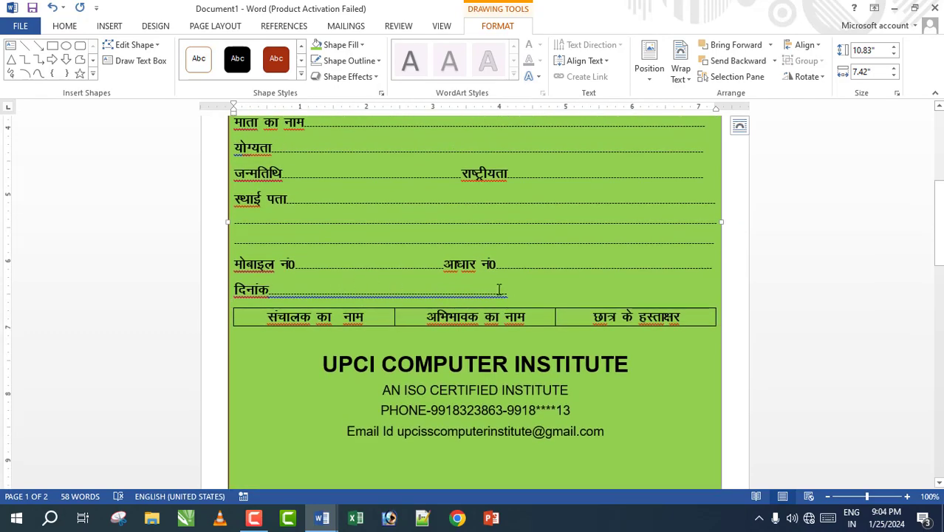
mouse_move(507, 292)
left_mouse_down()
mouse_move(277, 111)
mouse_move(254, 342)
left_mouse_up()
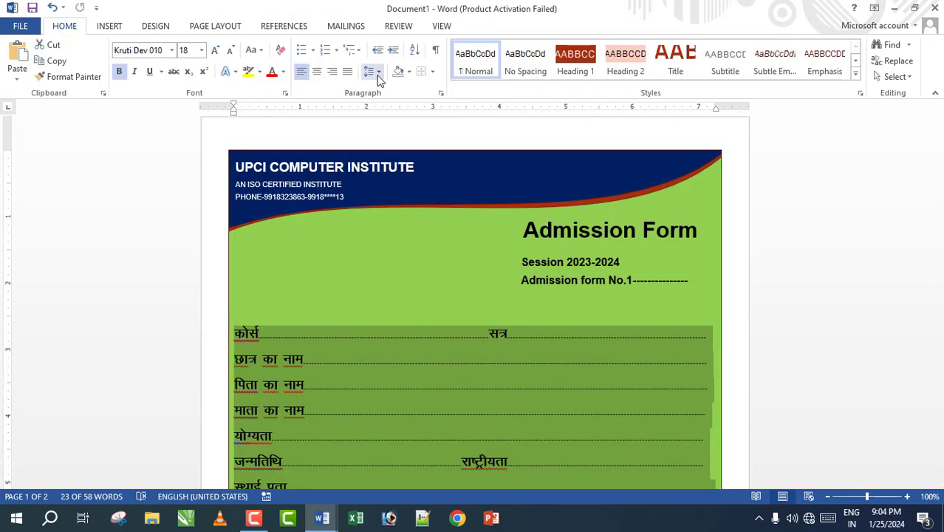
left_click(377, 72)
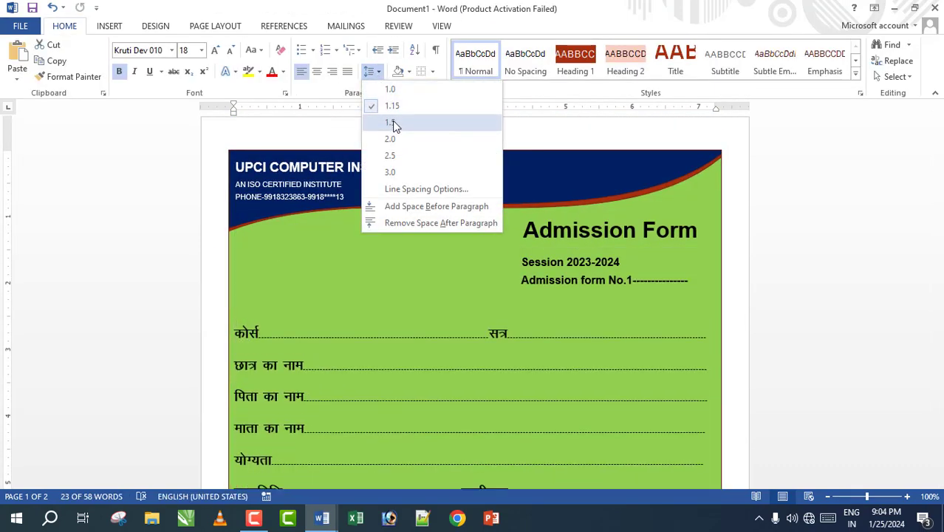
left_click(394, 124)
Insert a blank line between the दिनांक line and the signature table
scroll(485, 330, "down", 1)
scroll(485, 330, "down", 5)
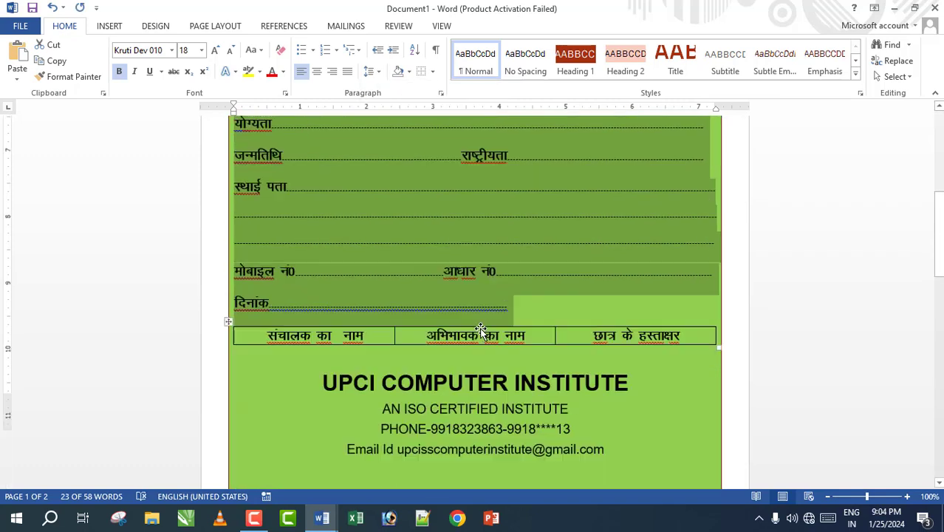
scroll(480, 331, "down", 3)
scroll(481, 330, "up", 3)
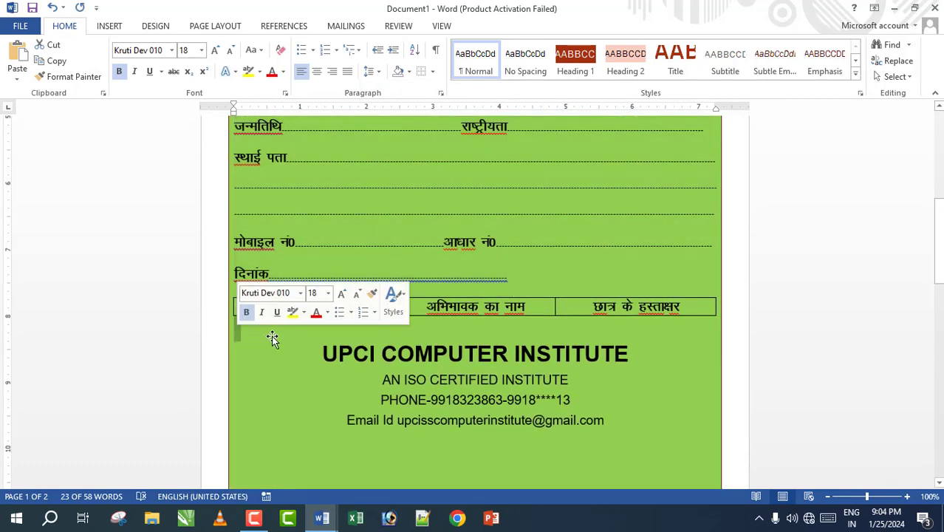
left_click(491, 353)
left_click(492, 353)
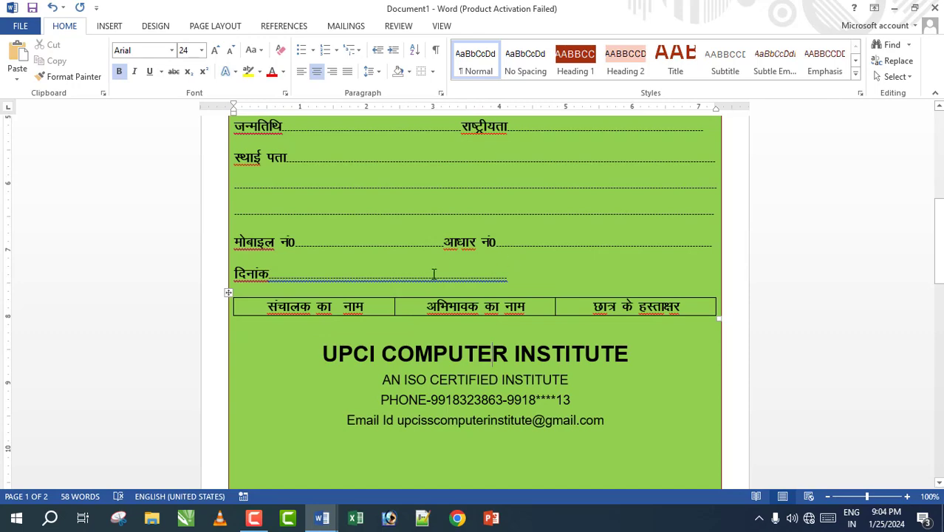
left_click(510, 275)
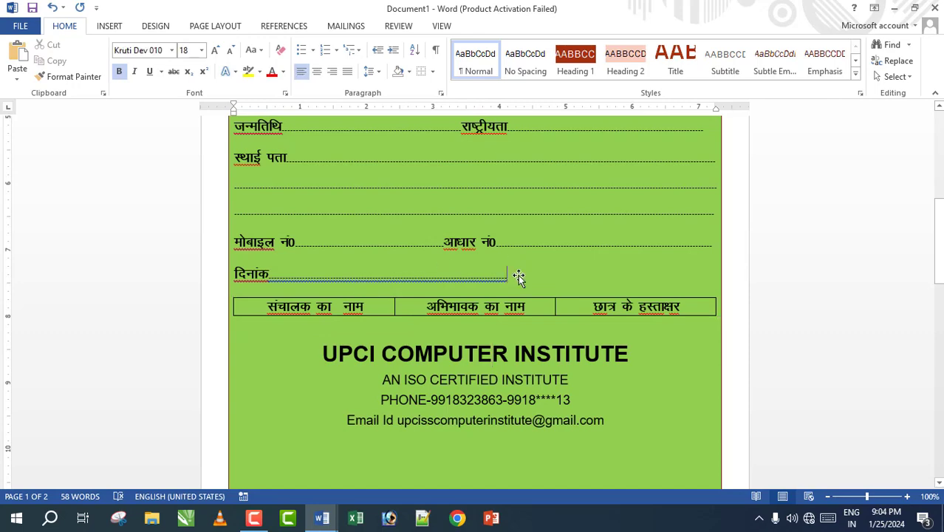
key("Return")
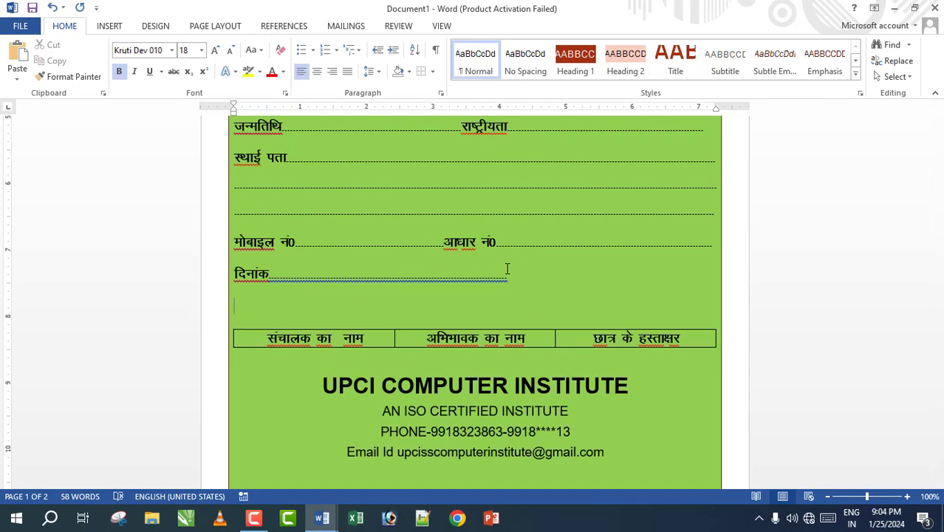
scroll(507, 269, "down", 5)
scroll(506, 269, "up", 5)
scroll(502, 265, "up", 3)
scroll(492, 264, "up", 4)
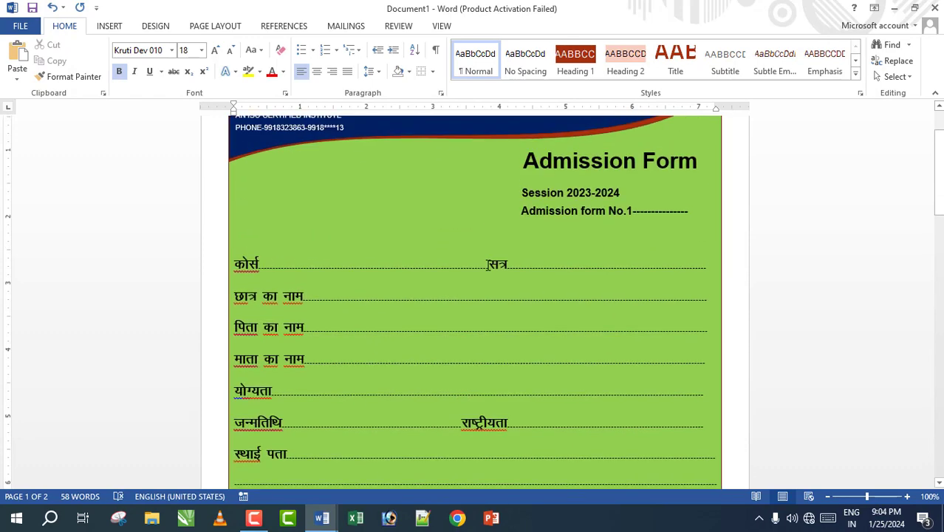
scroll(488, 265, "up", 3)
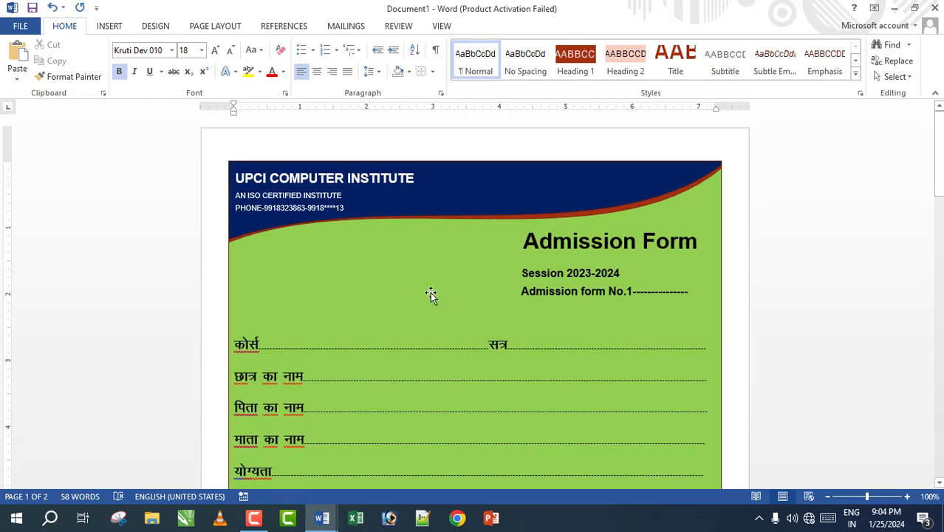
scroll(532, 333, "down", 4)
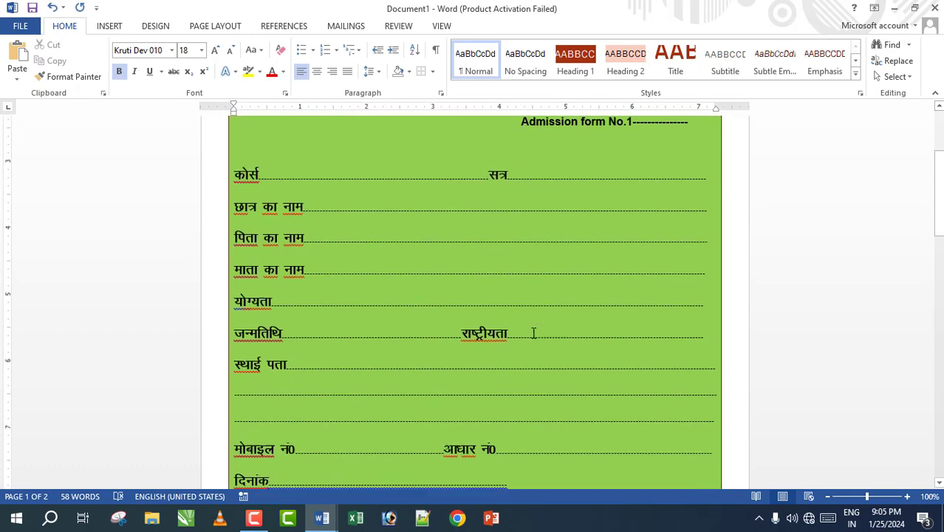
scroll(533, 331, "down", 3)
scroll(532, 332, "up", 5)
scroll(530, 333, "up", 3)
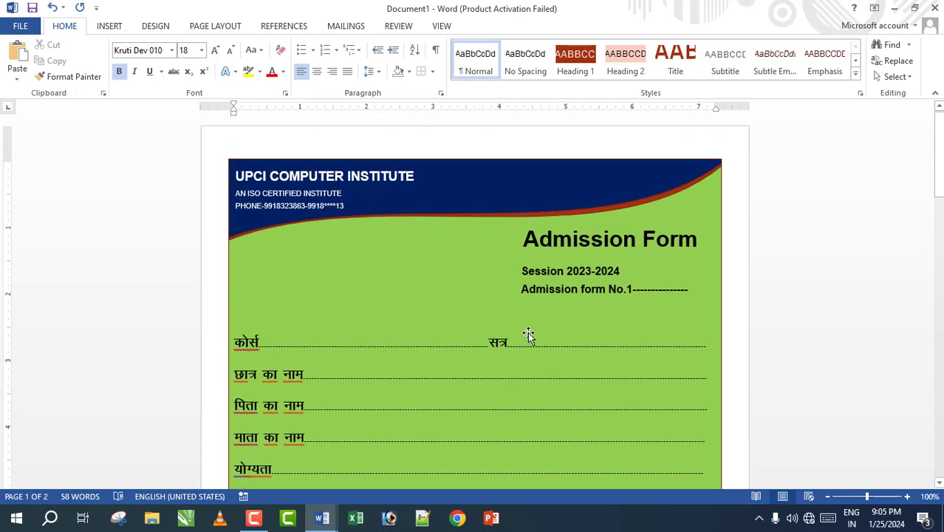